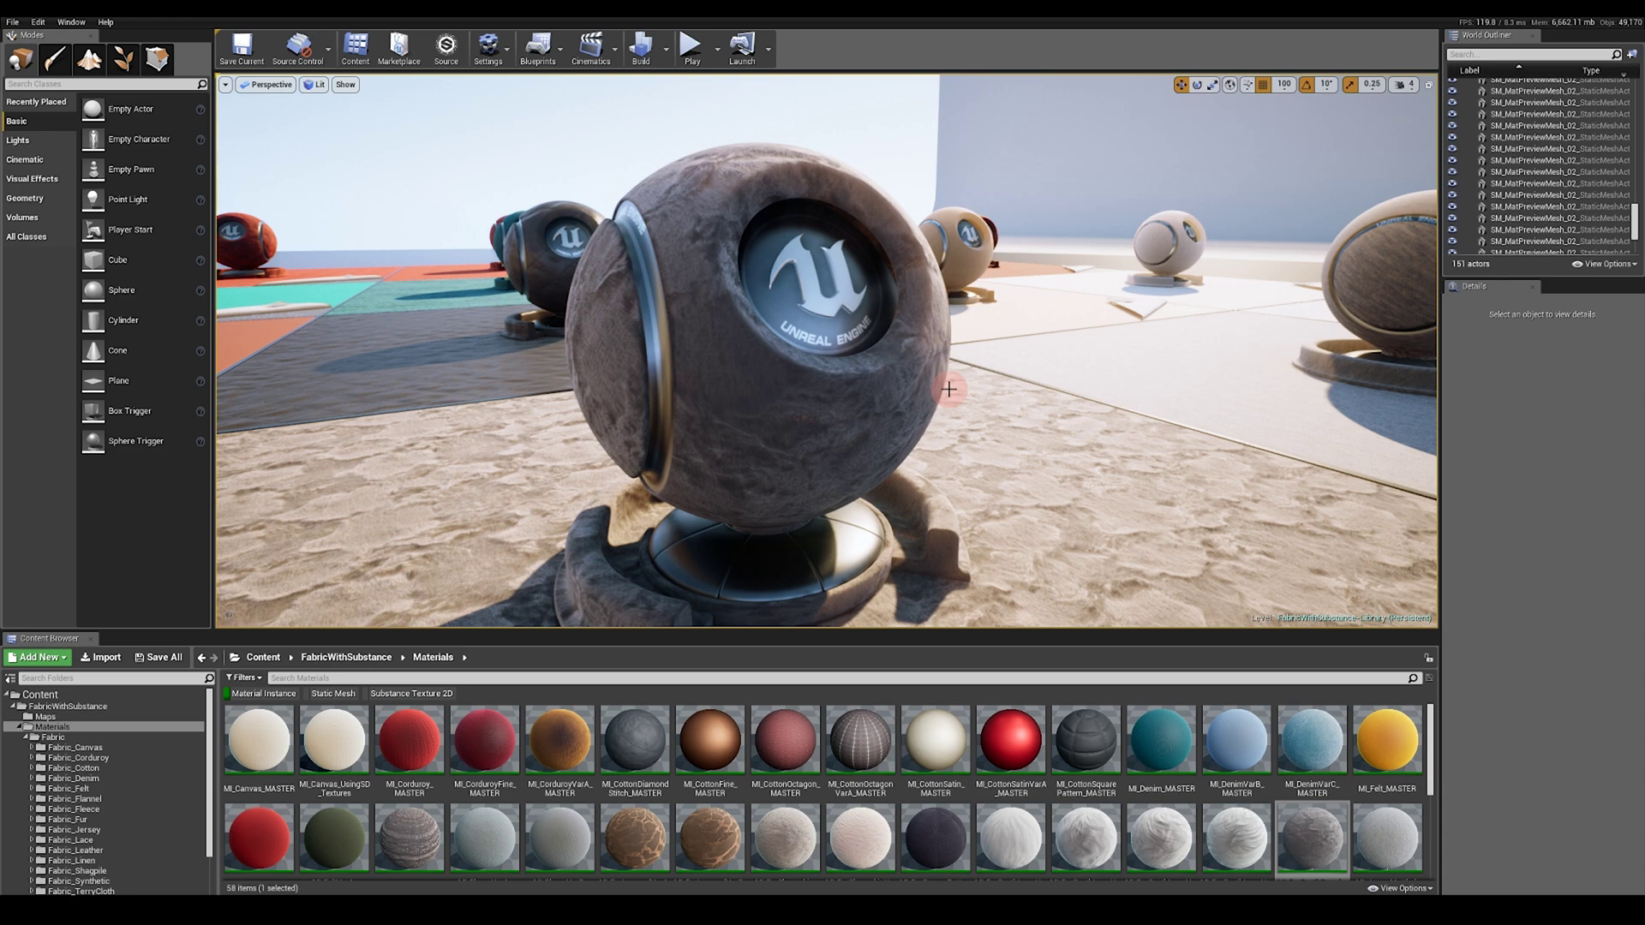
- Open the material instance assigned to Element 0 of the brown fur preview ball and show the level viewport in immersive mode
{"action": "left_click", "coordinate": [836, 319]}
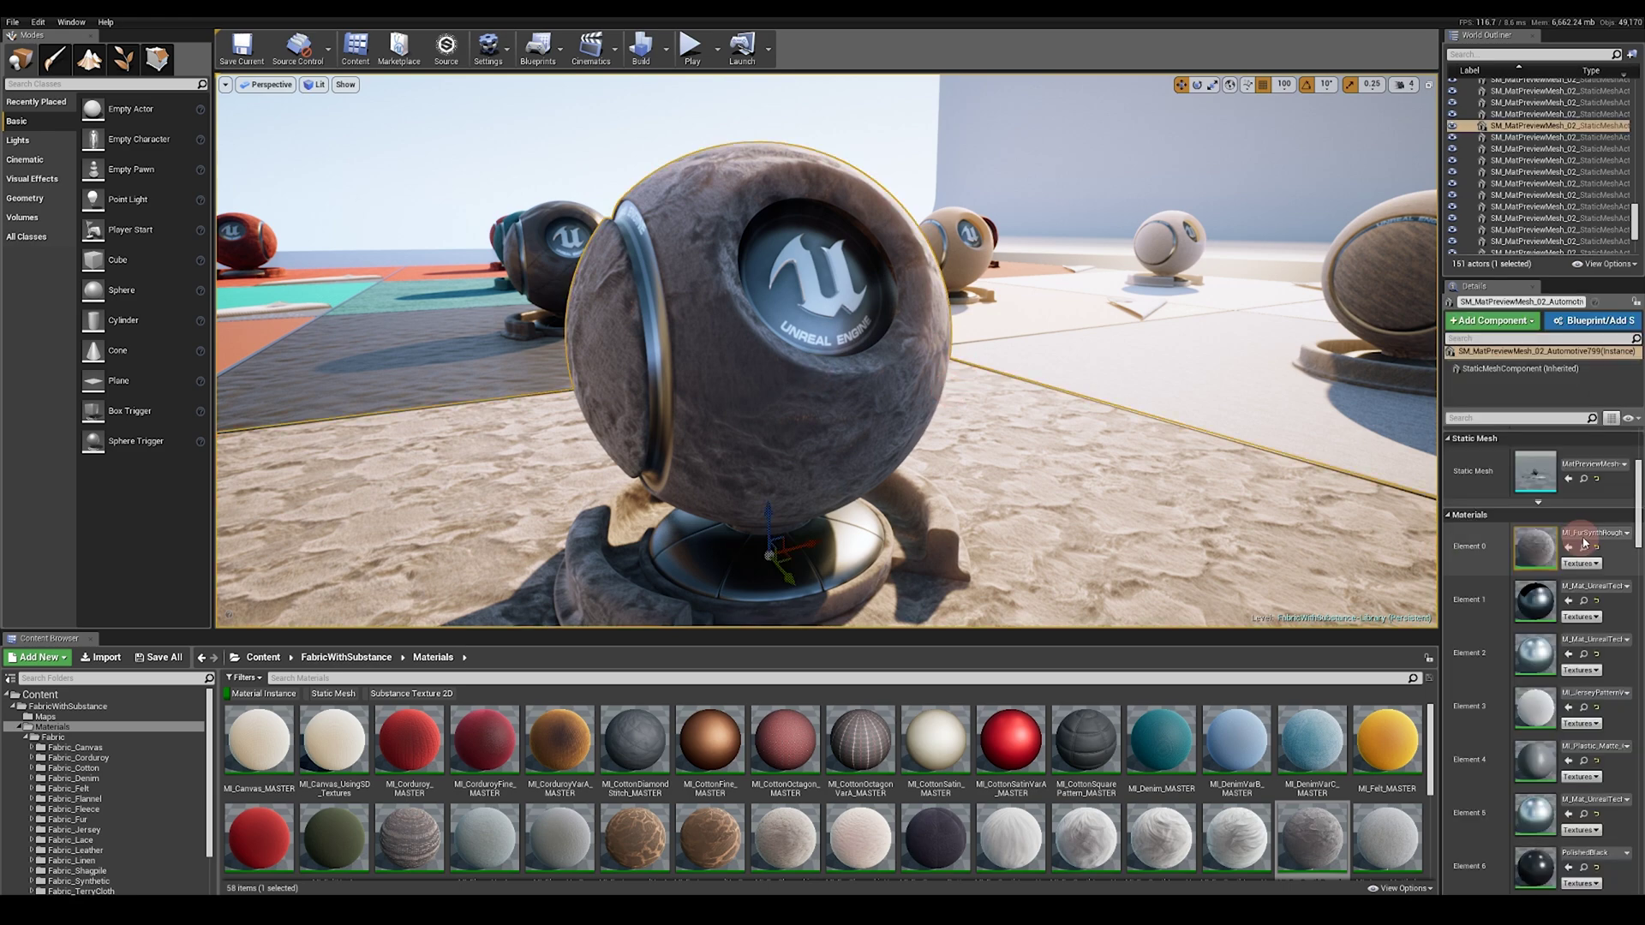
{"action": "double_click", "coordinate": [1538, 550]}
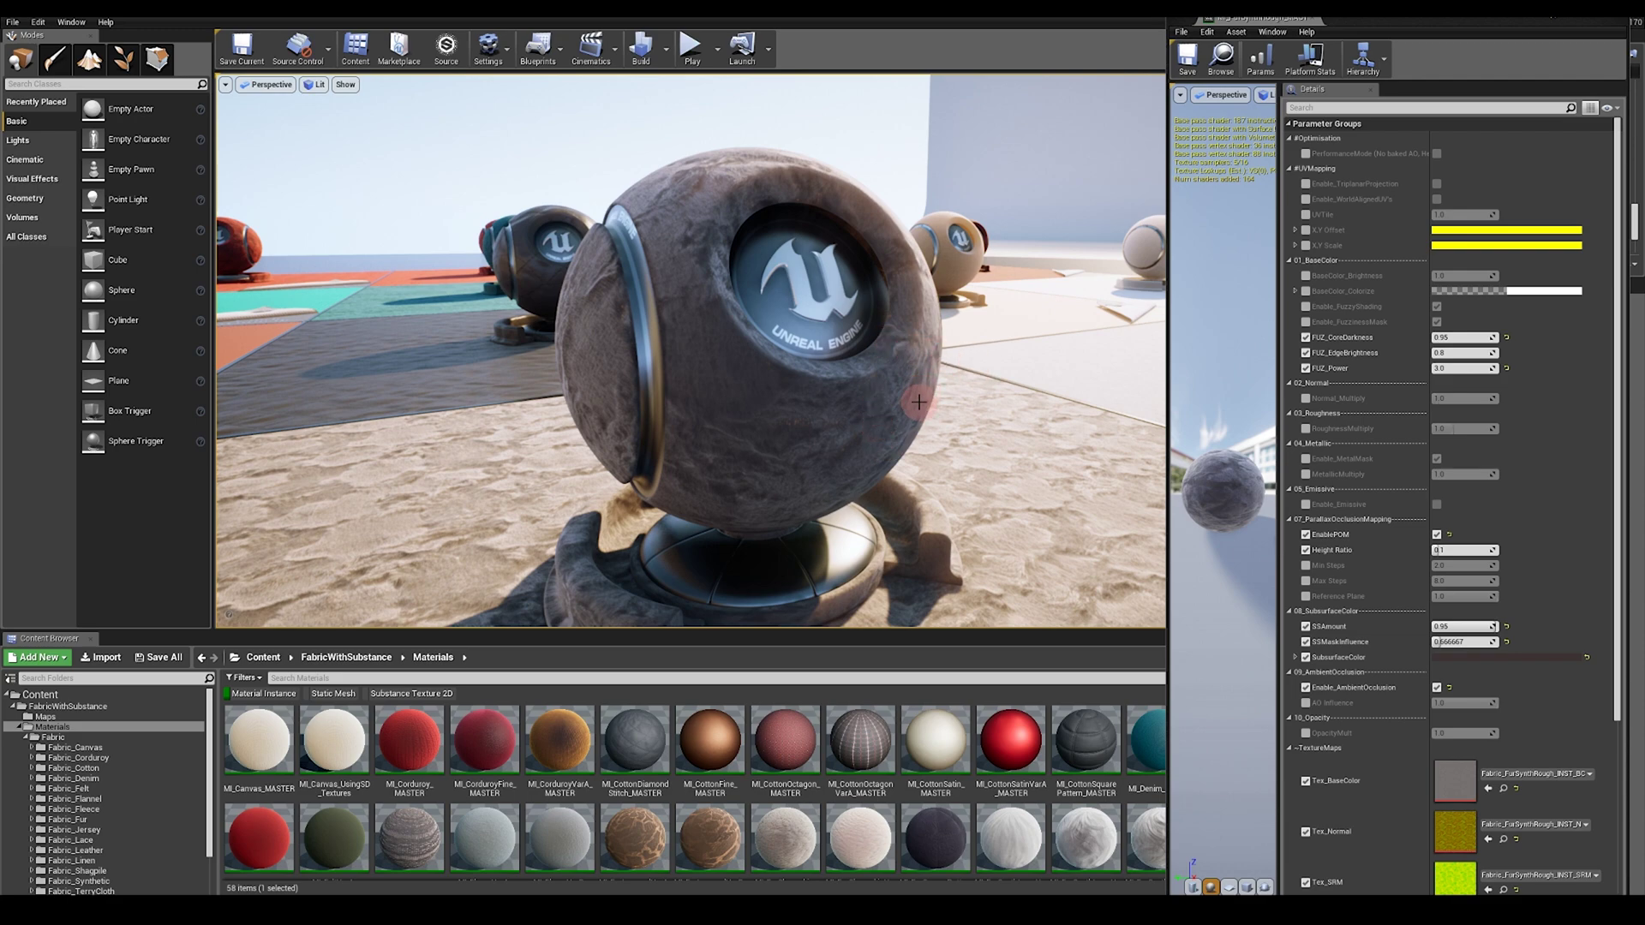
{"action": "key", "text": "F11"}
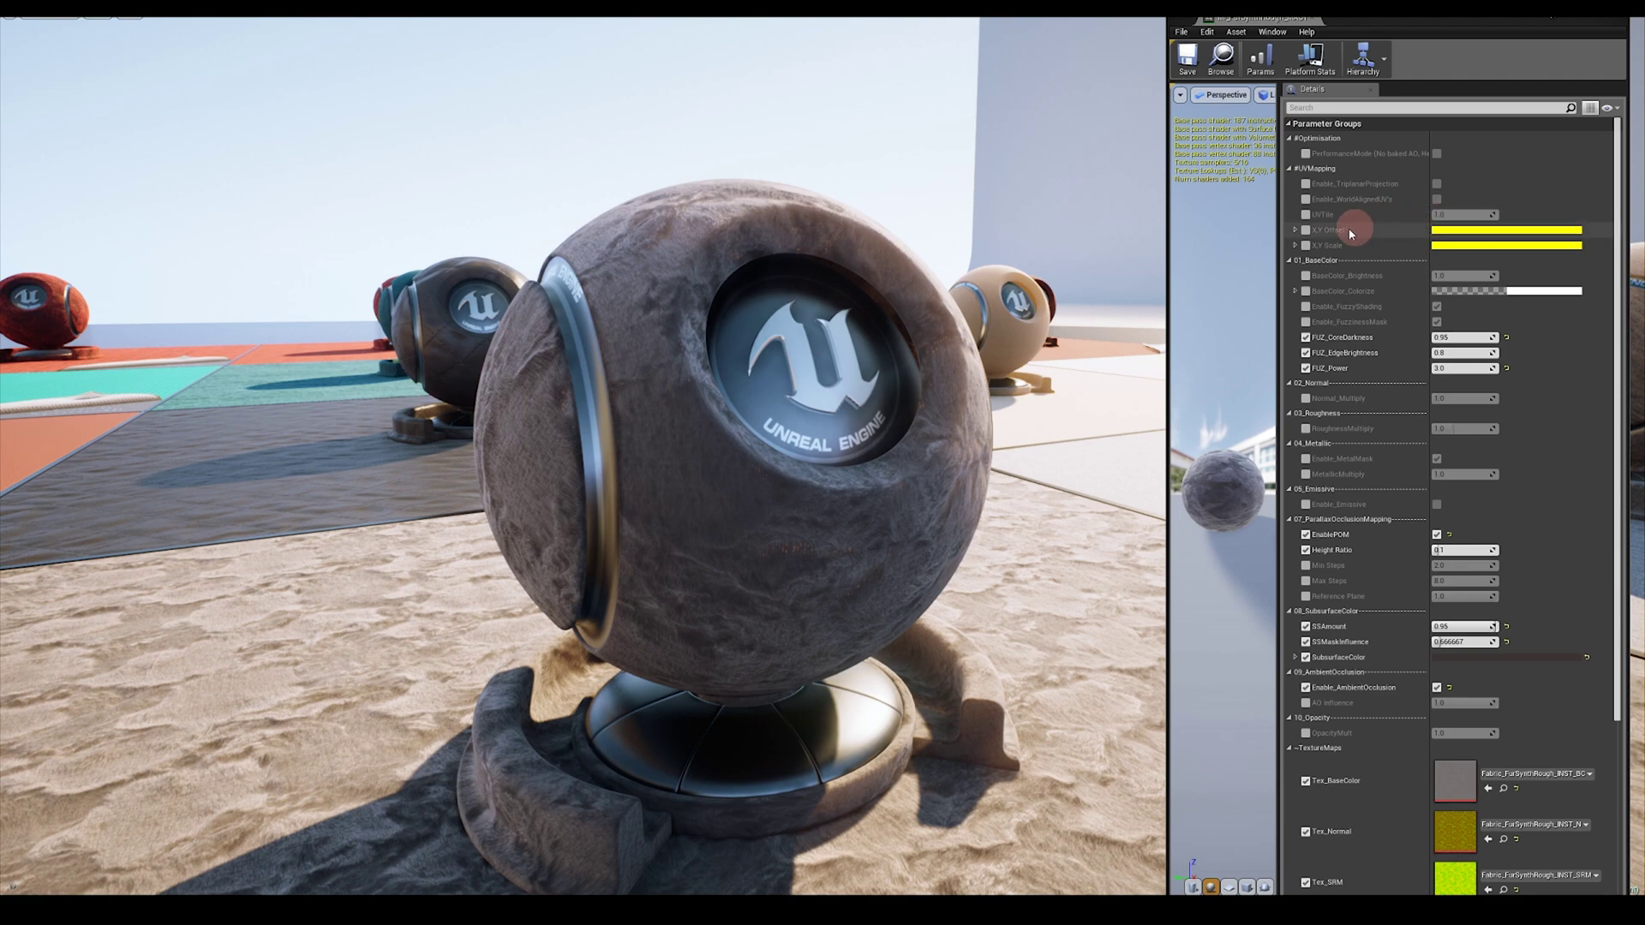
- Try Enable_TriplanarProjection on the fur material and inspect the seams around the back and front of the preview ball
{"action": "right_click_drag", "start_coordinate": [679, 444], "coordinate": [1270, 422]}
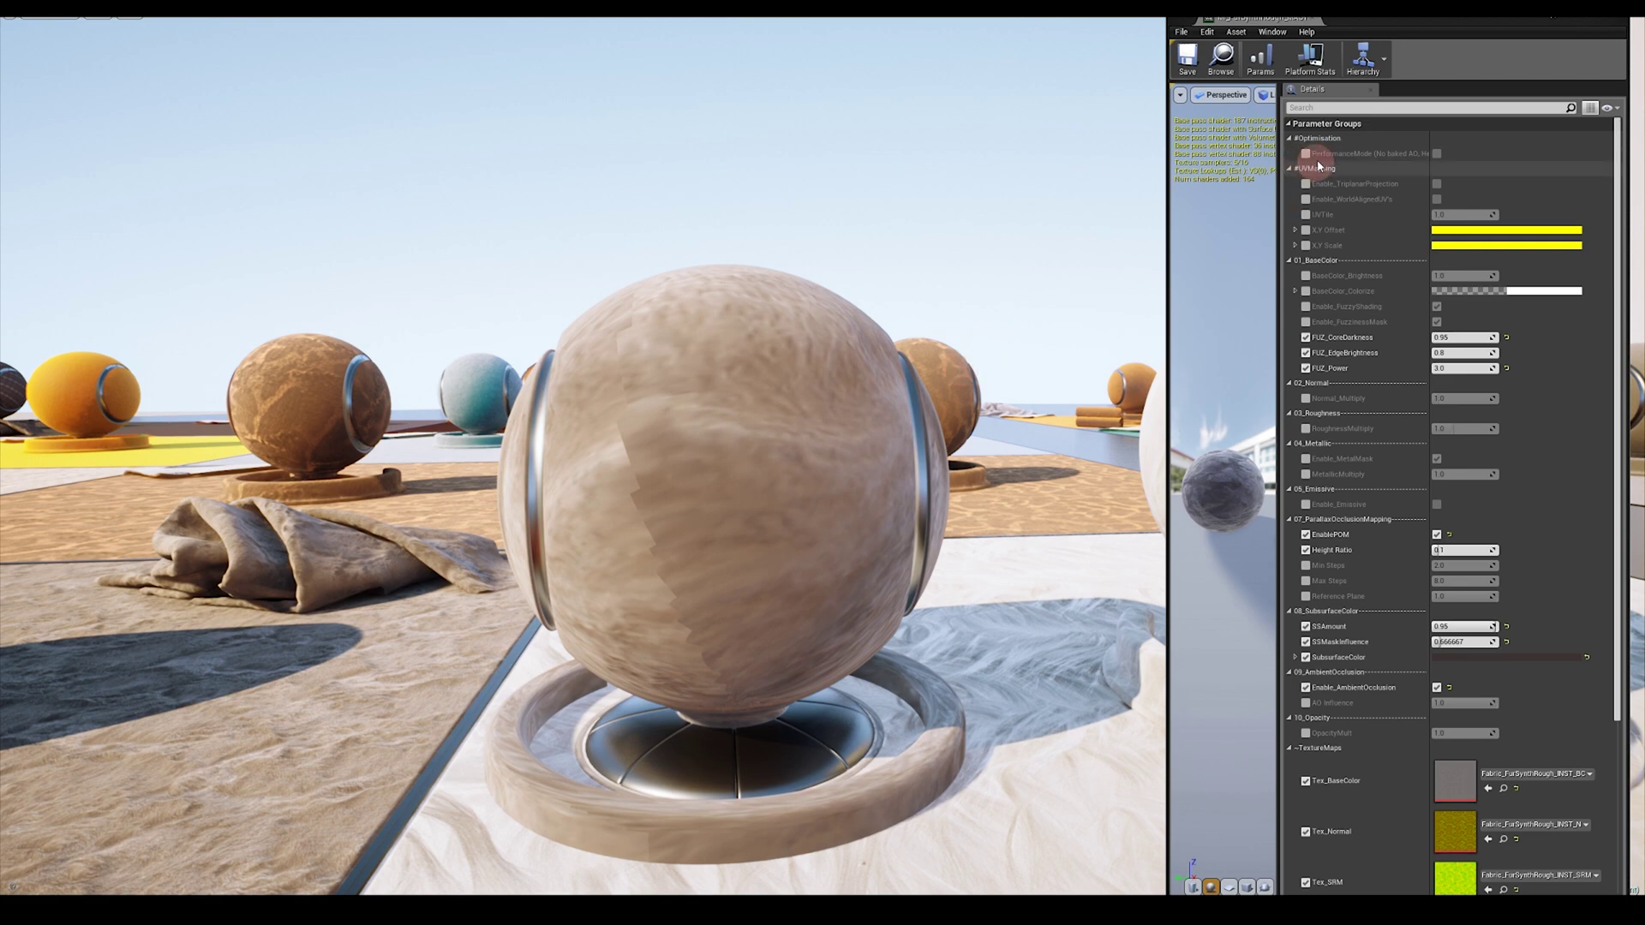
{"action": "left_click", "coordinate": [1306, 183]}
{"action": "left_click", "coordinate": [1439, 185]}
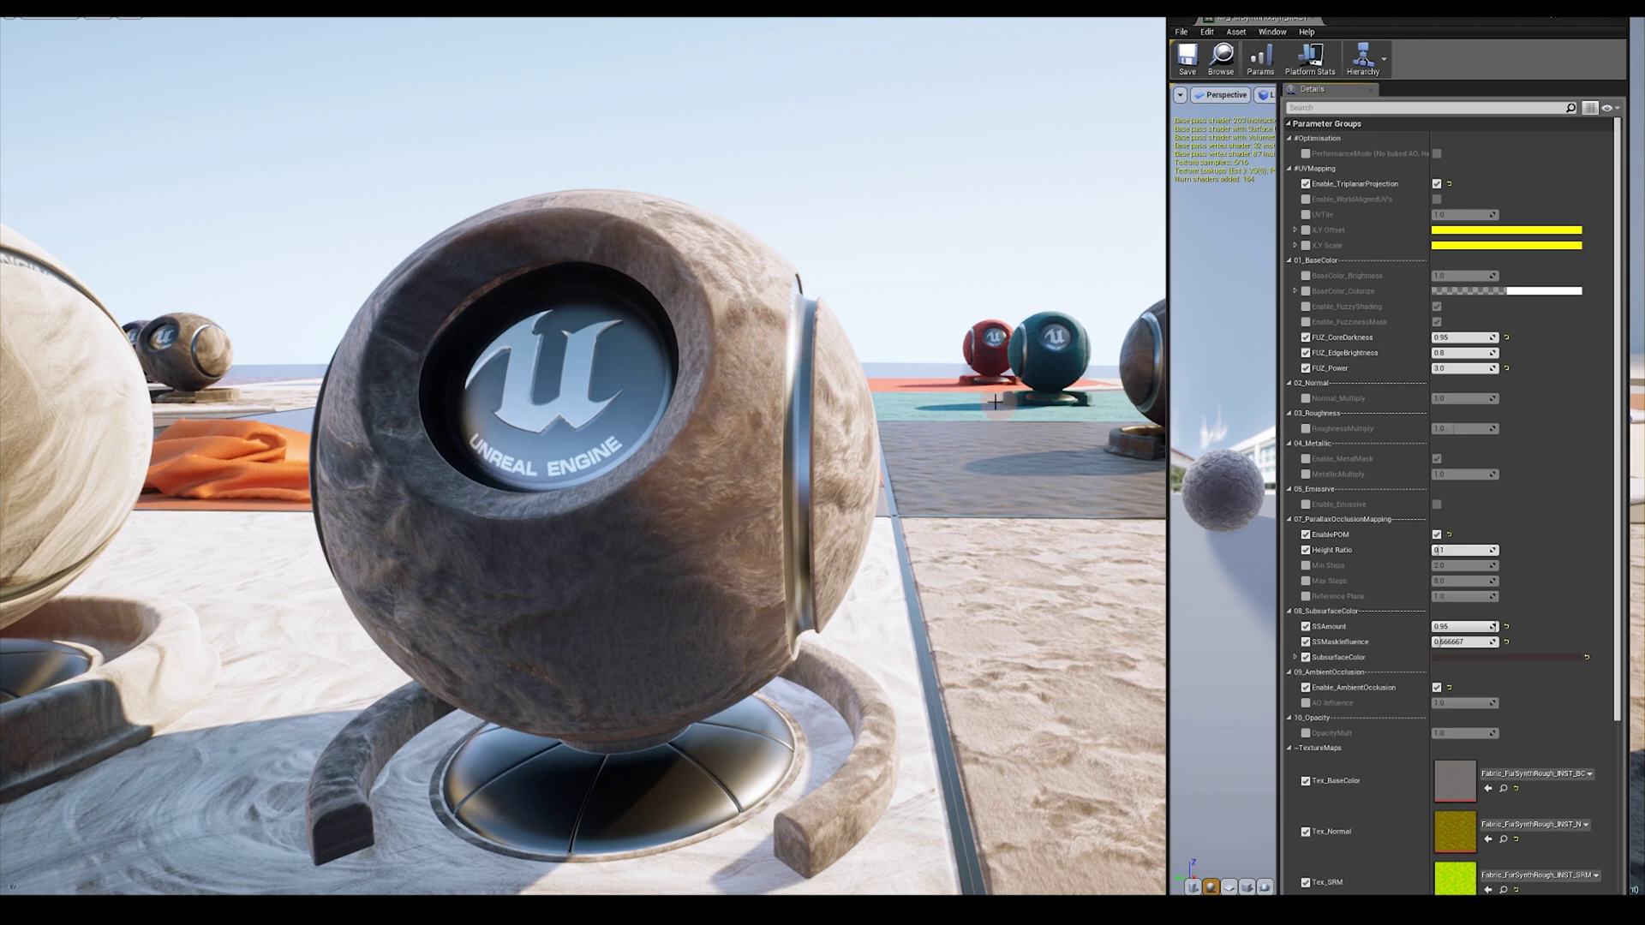
{"action": "mouse_move", "coordinate": [863, 452]}
{"action": "right_mouse_down"}
{"action": "mouse_move", "coordinate": [830, 548]}
{"action": "mouse_move", "coordinate": [837, 503]}
{"action": "mouse_move", "coordinate": [851, 516]}
{"action": "mouse_move", "coordinate": [767, 397]}
{"action": "right_mouse_up"}
{"action": "right_click_drag", "start_coordinate": [817, 446], "coordinate": [924, 513]}
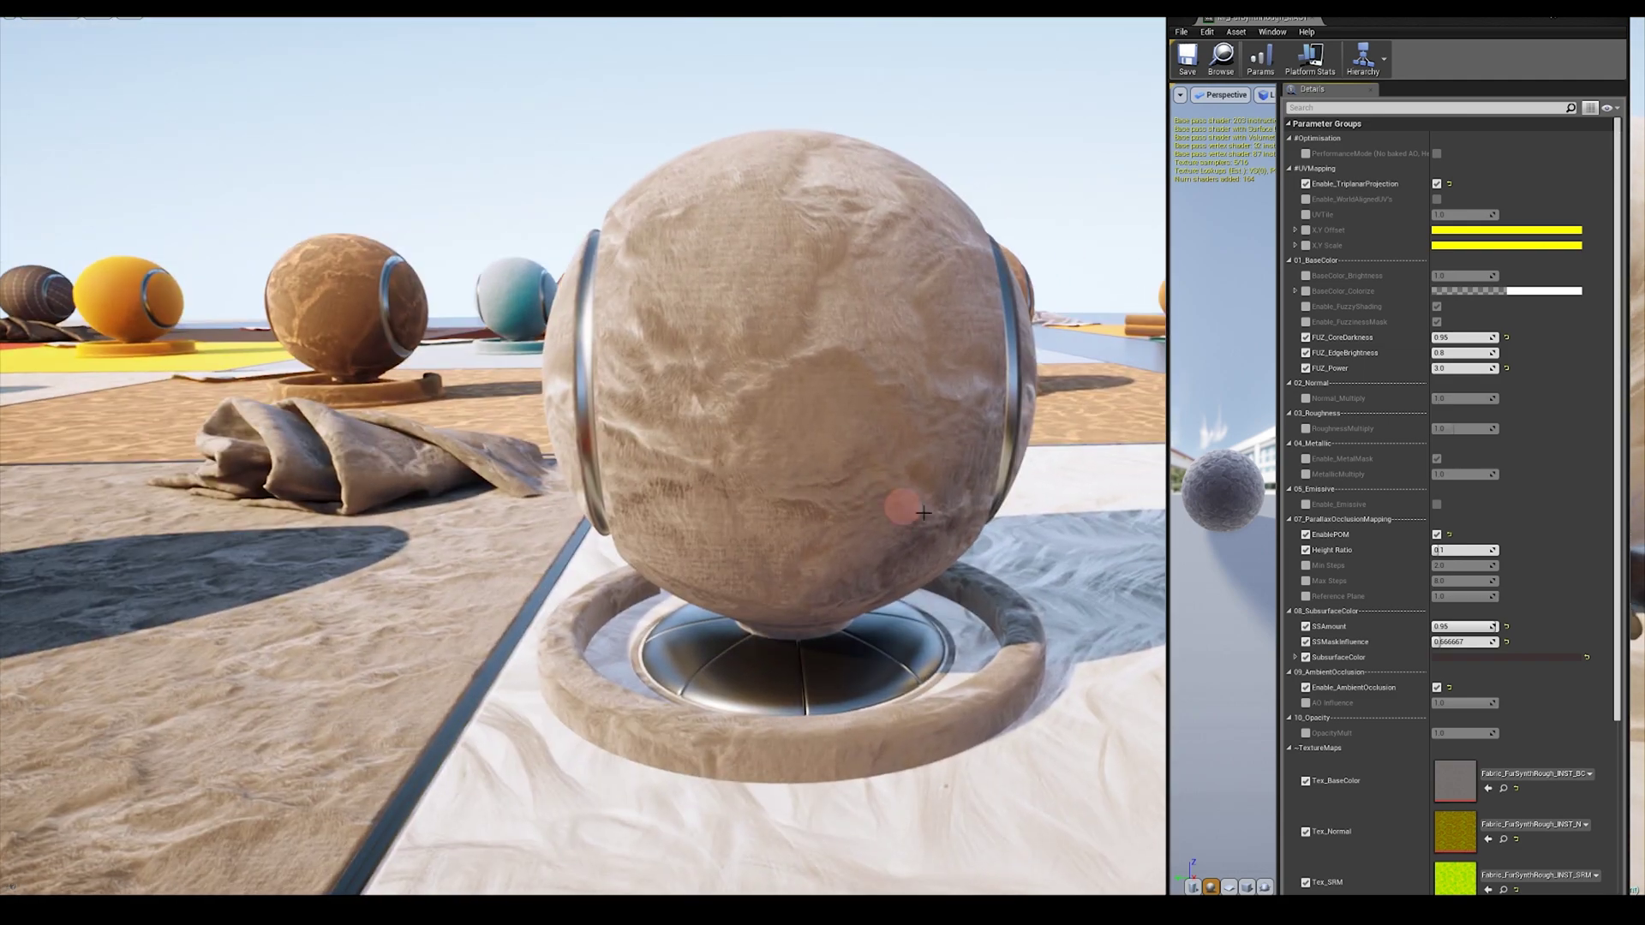
- Override UVTile with about 1.93 and the X,Y Offset with a red value of about 0.4
{"action": "left_click", "coordinate": [1307, 215]}
{"action": "left_click_drag", "start_coordinate": [1474, 214], "coordinate": [1426, 256]}
{"action": "left_click", "coordinate": [1306, 230]}
{"action": "left_click", "coordinate": [1295, 230]}
- Try Enable_WorldAlignedUVs, inspect the texture from several sides of the ball, and switch the option off again
{"action": "left_click_drag", "start_coordinate": [836, 478], "coordinate": [1477, 496], "text": "alt"}
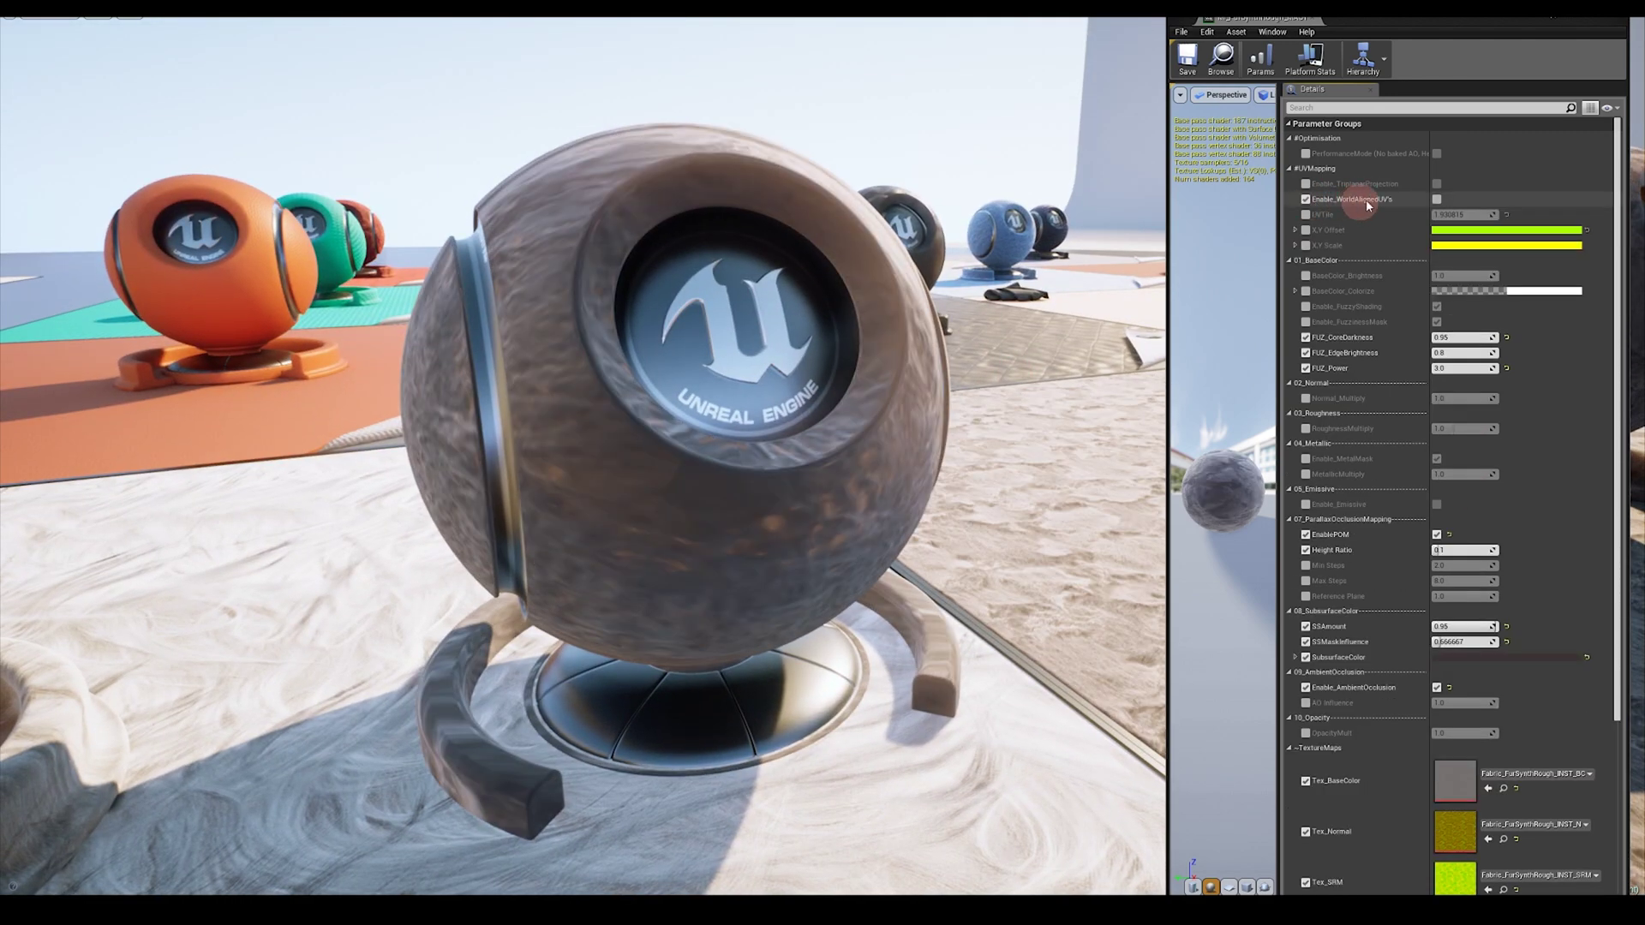
{"action": "left_click", "coordinate": [1438, 199]}
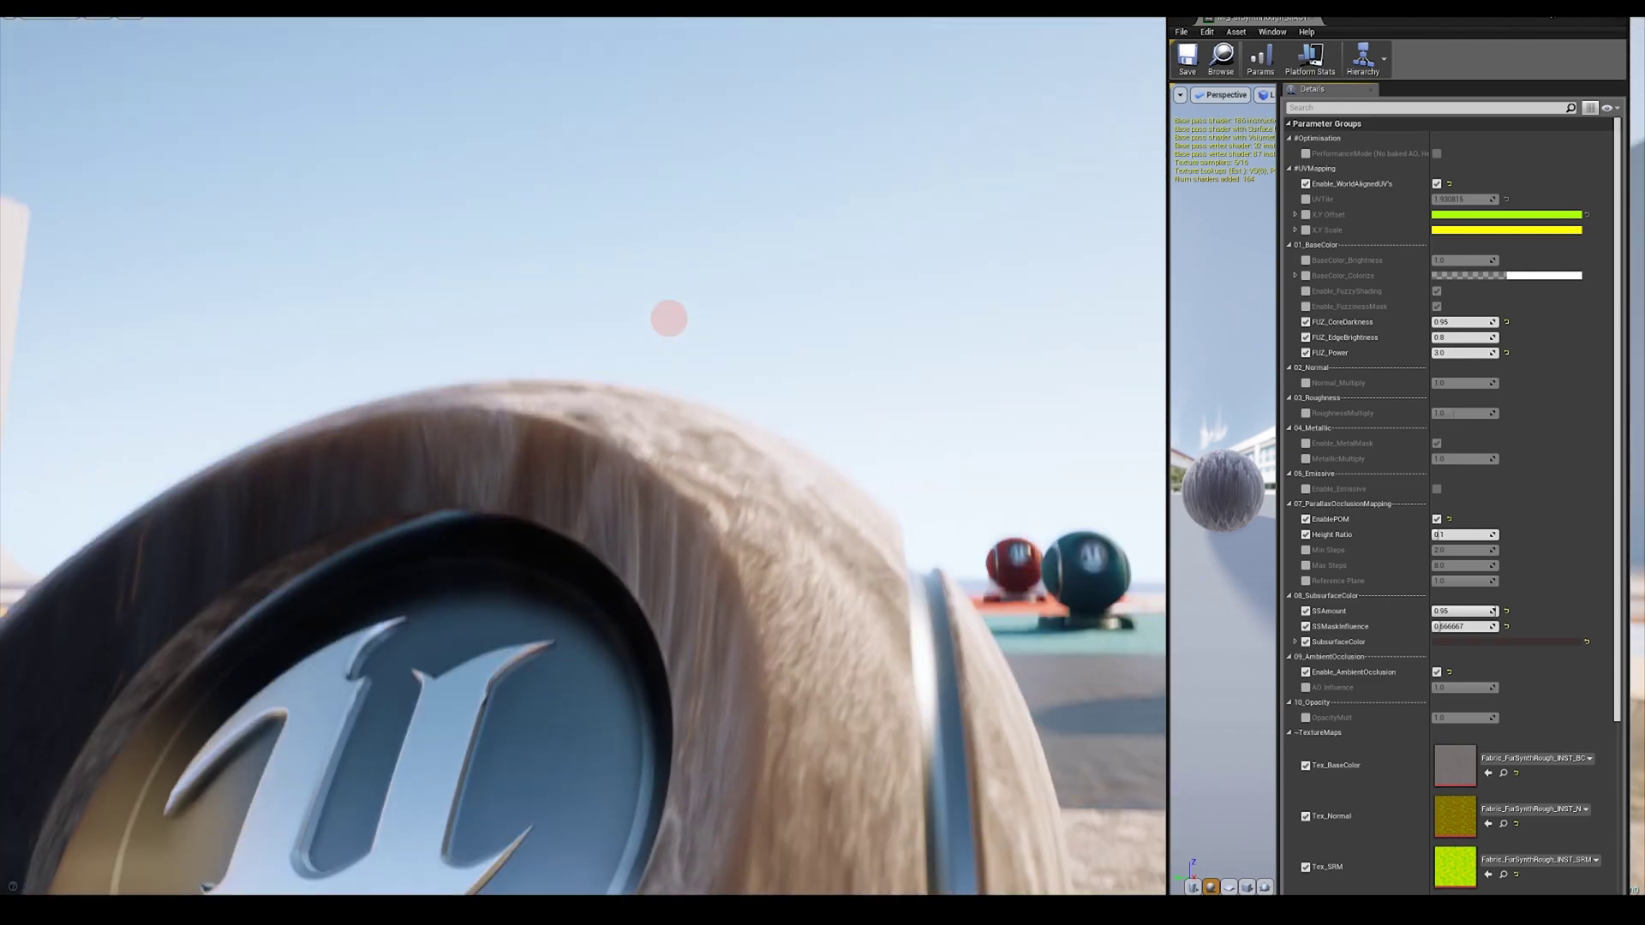
{"action": "right_click_drag", "start_coordinate": [668, 318], "coordinate": [803, 520]}
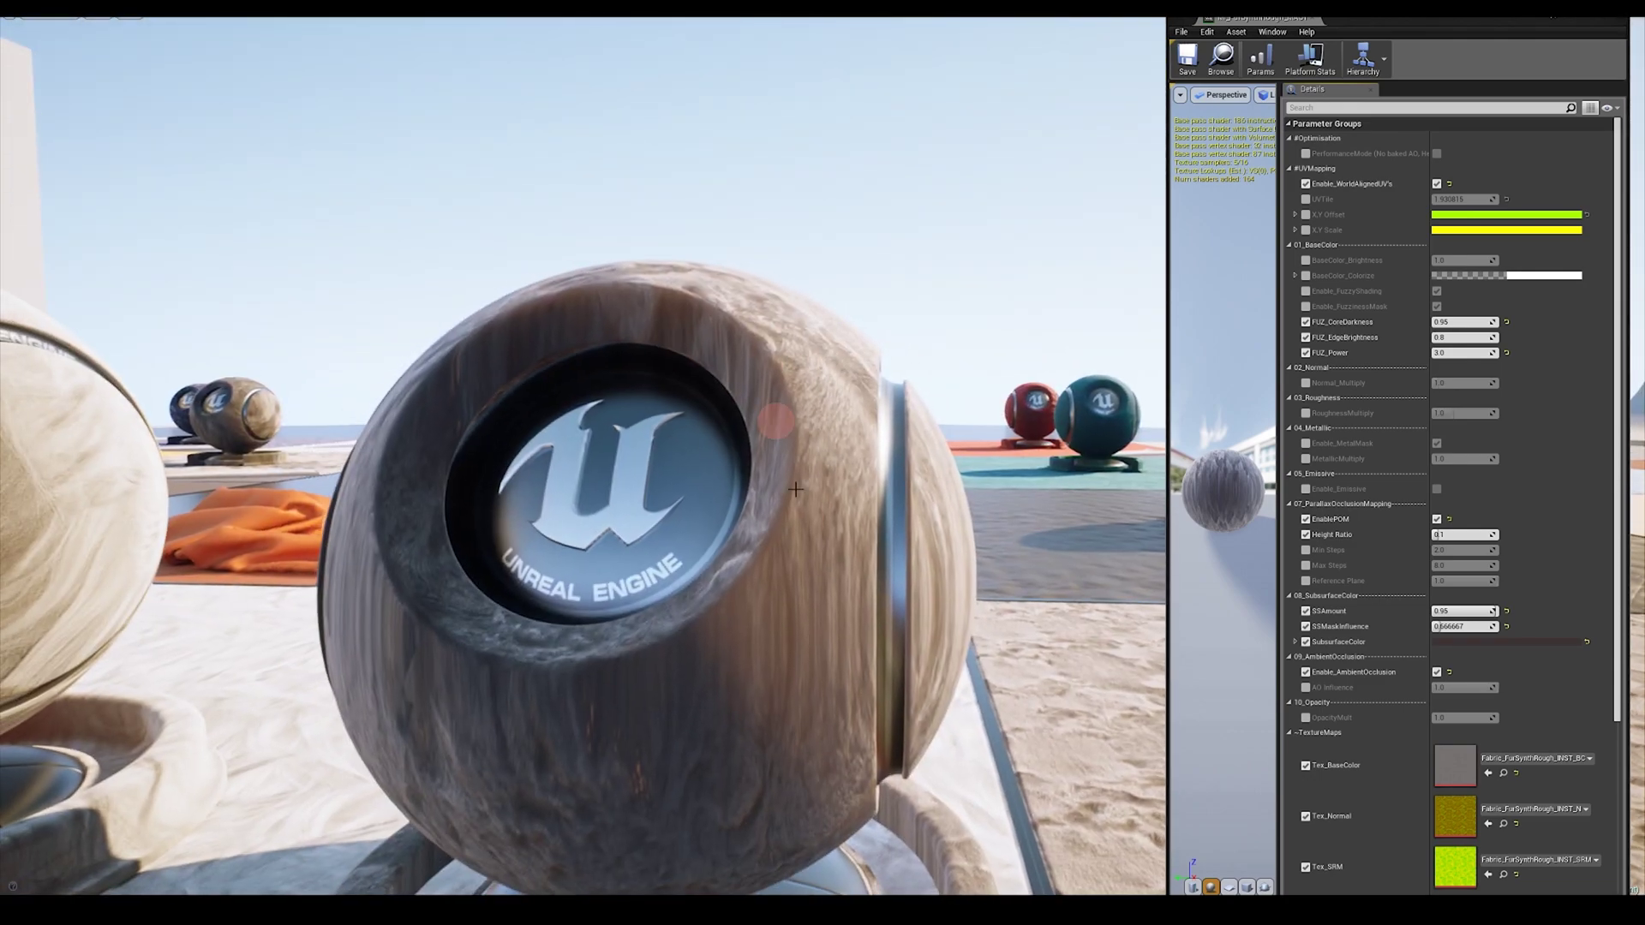
{"action": "right_click_drag", "start_coordinate": [849, 600], "coordinate": [1359, 549]}
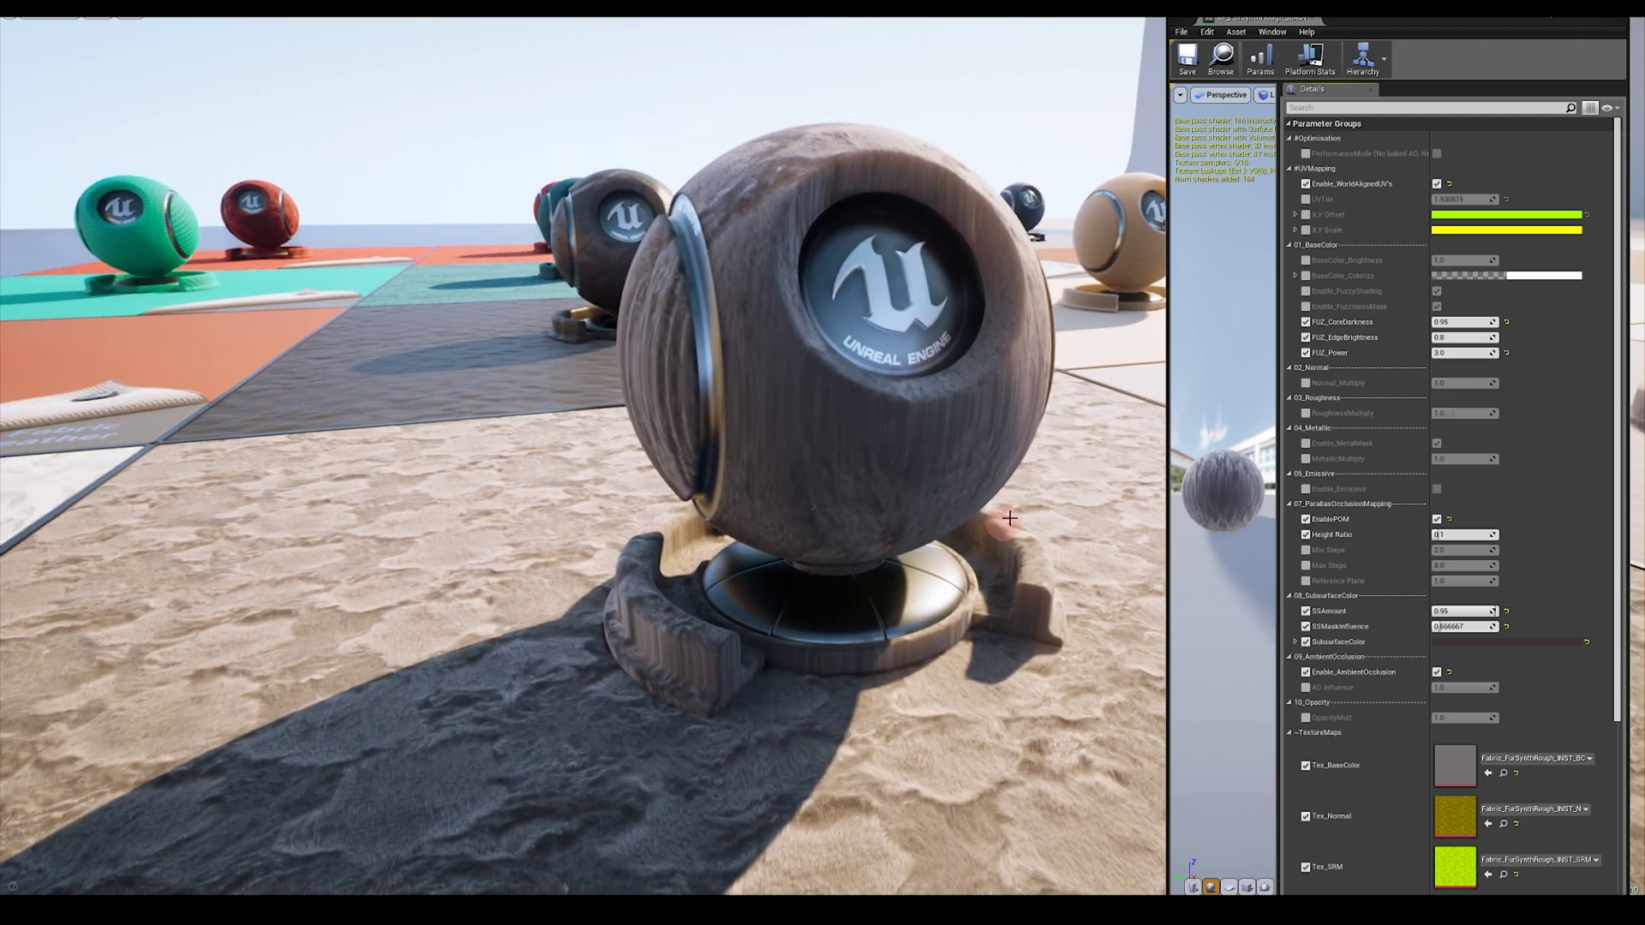
{"action": "left_click", "coordinate": [1437, 183]}
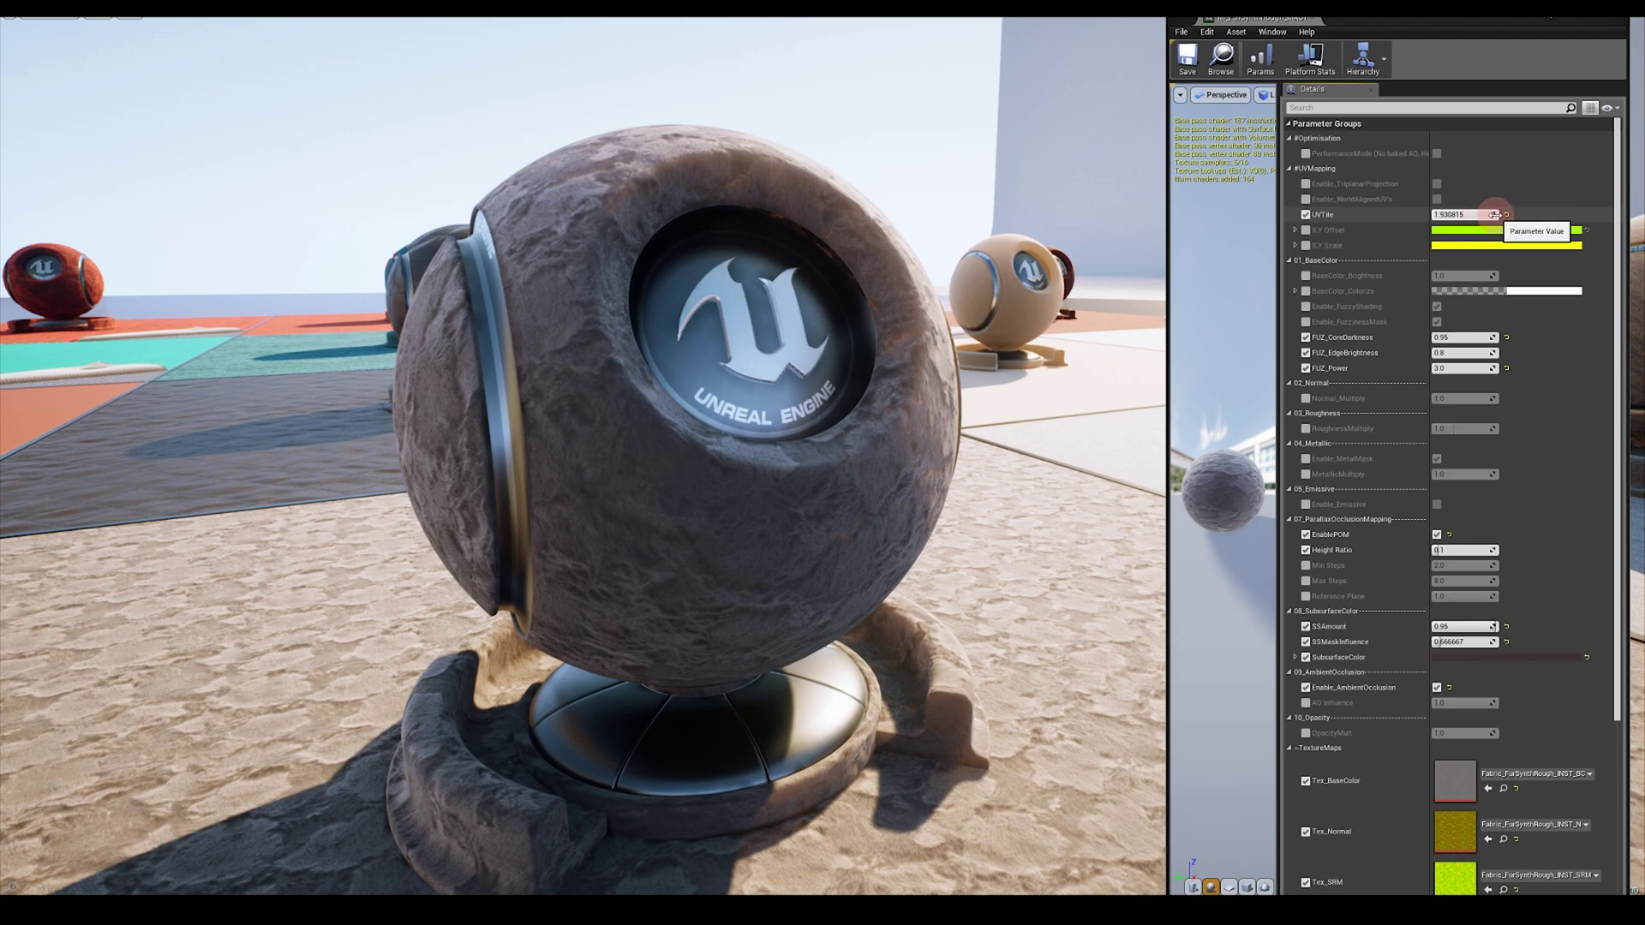
- Set UVTile to about 1.2 and the X,Y Offset to about 0.69 red and 0.59 green
{"action": "left_click_drag", "start_coordinate": [1491, 214], "coordinate": [1448, 223]}
{"action": "left_click", "coordinate": [1306, 229]}
{"action": "left_click", "coordinate": [1295, 230]}
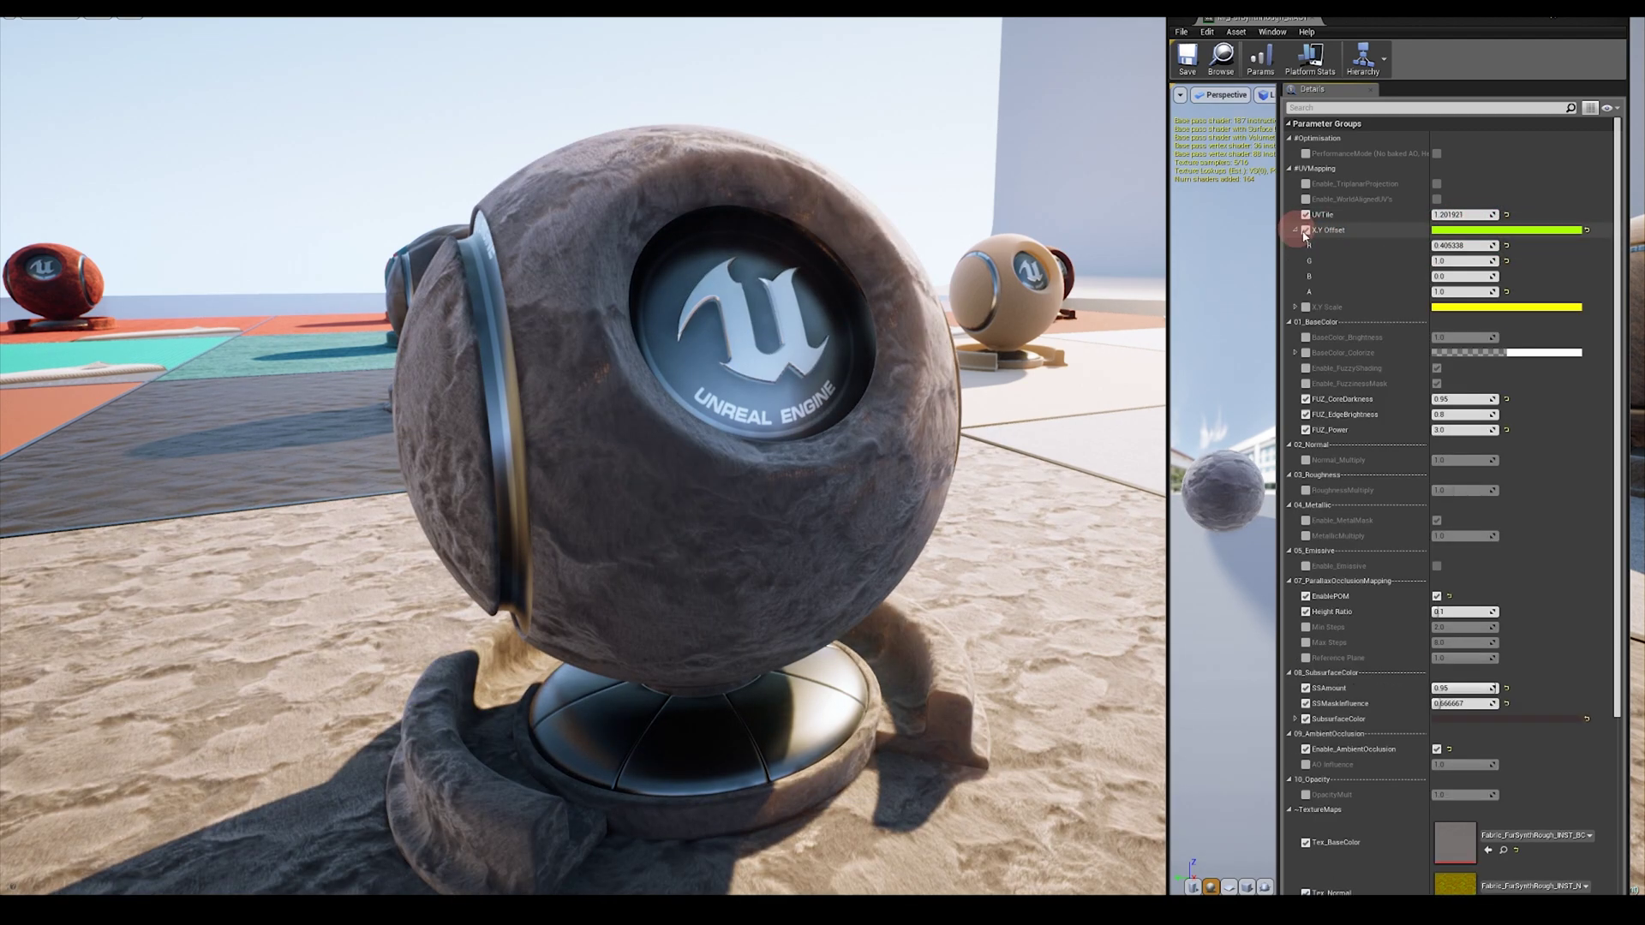
{"action": "mouse_move", "coordinate": [1489, 245]}
{"action": "left_mouse_down"}
{"action": "mouse_move", "coordinate": [1572, 257]}
{"action": "mouse_move", "coordinate": [1468, 263]}
{"action": "left_mouse_up"}
- Override the X,Y Scale with about 0.67 red and 1.41 green
{"action": "left_click", "coordinate": [1305, 306]}
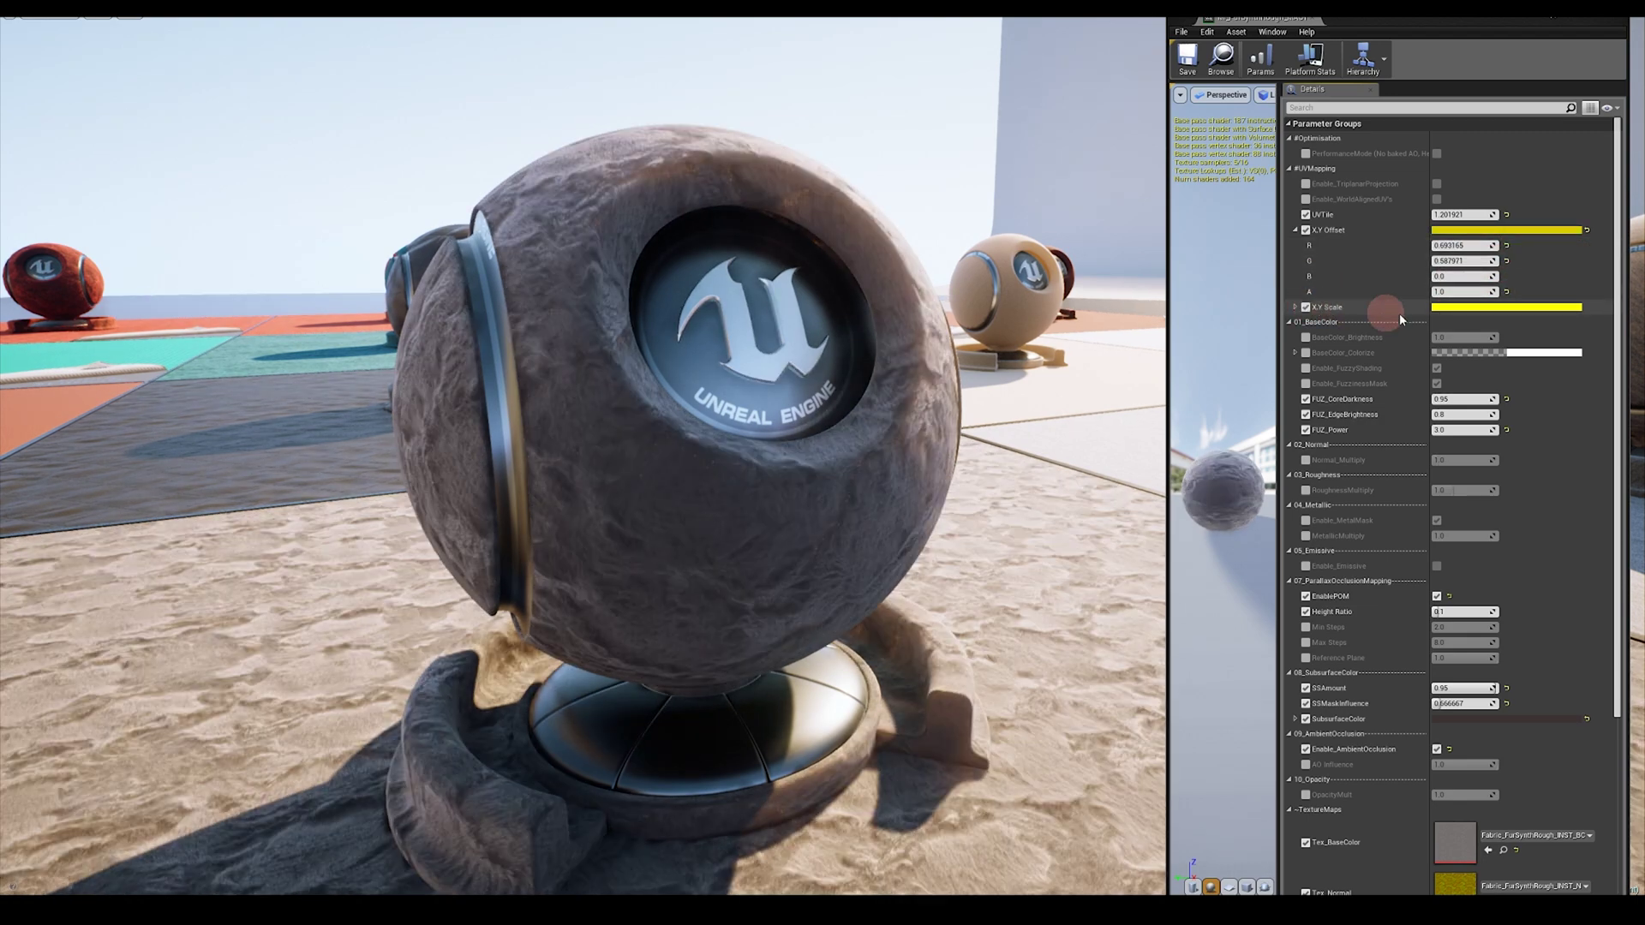
{"action": "left_click", "coordinate": [1294, 307]}
{"action": "left_click_drag", "start_coordinate": [1491, 323], "coordinate": [1529, 334]}
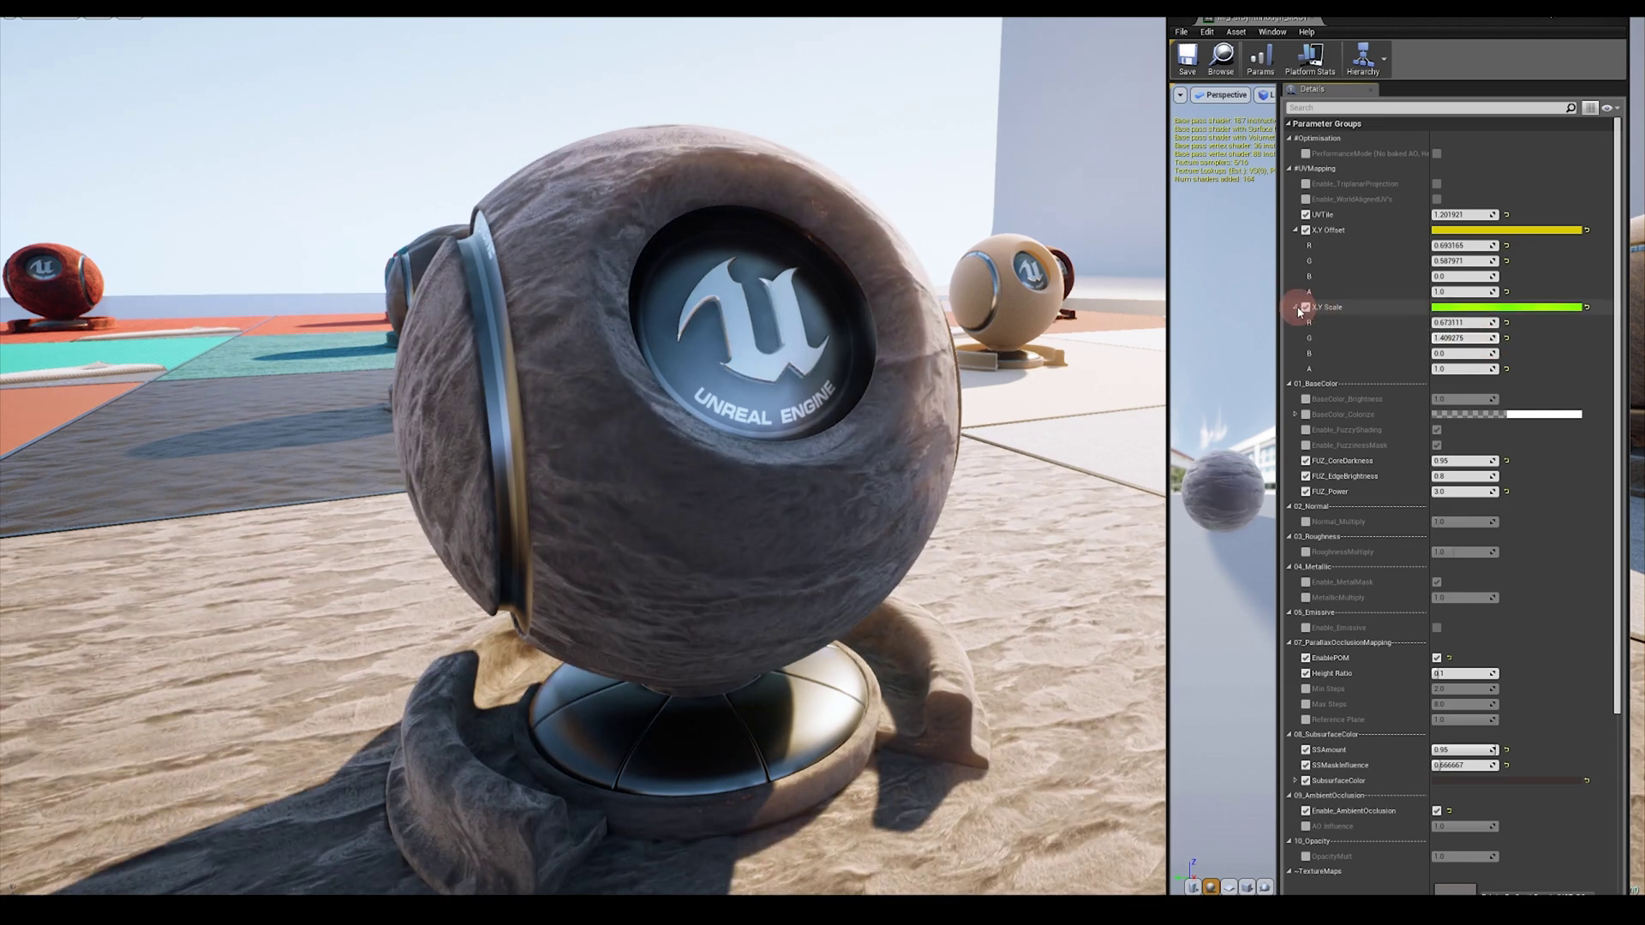
- Disable the UVTile, X,Y Offset and X,Y Scale overrides and collapse their channel values
{"action": "left_click", "coordinate": [1296, 307]}
{"action": "left_click", "coordinate": [1305, 306]}
{"action": "left_click", "coordinate": [1306, 214]}
{"action": "left_click", "coordinate": [1306, 229]}
{"action": "left_click", "coordinate": [1295, 229]}
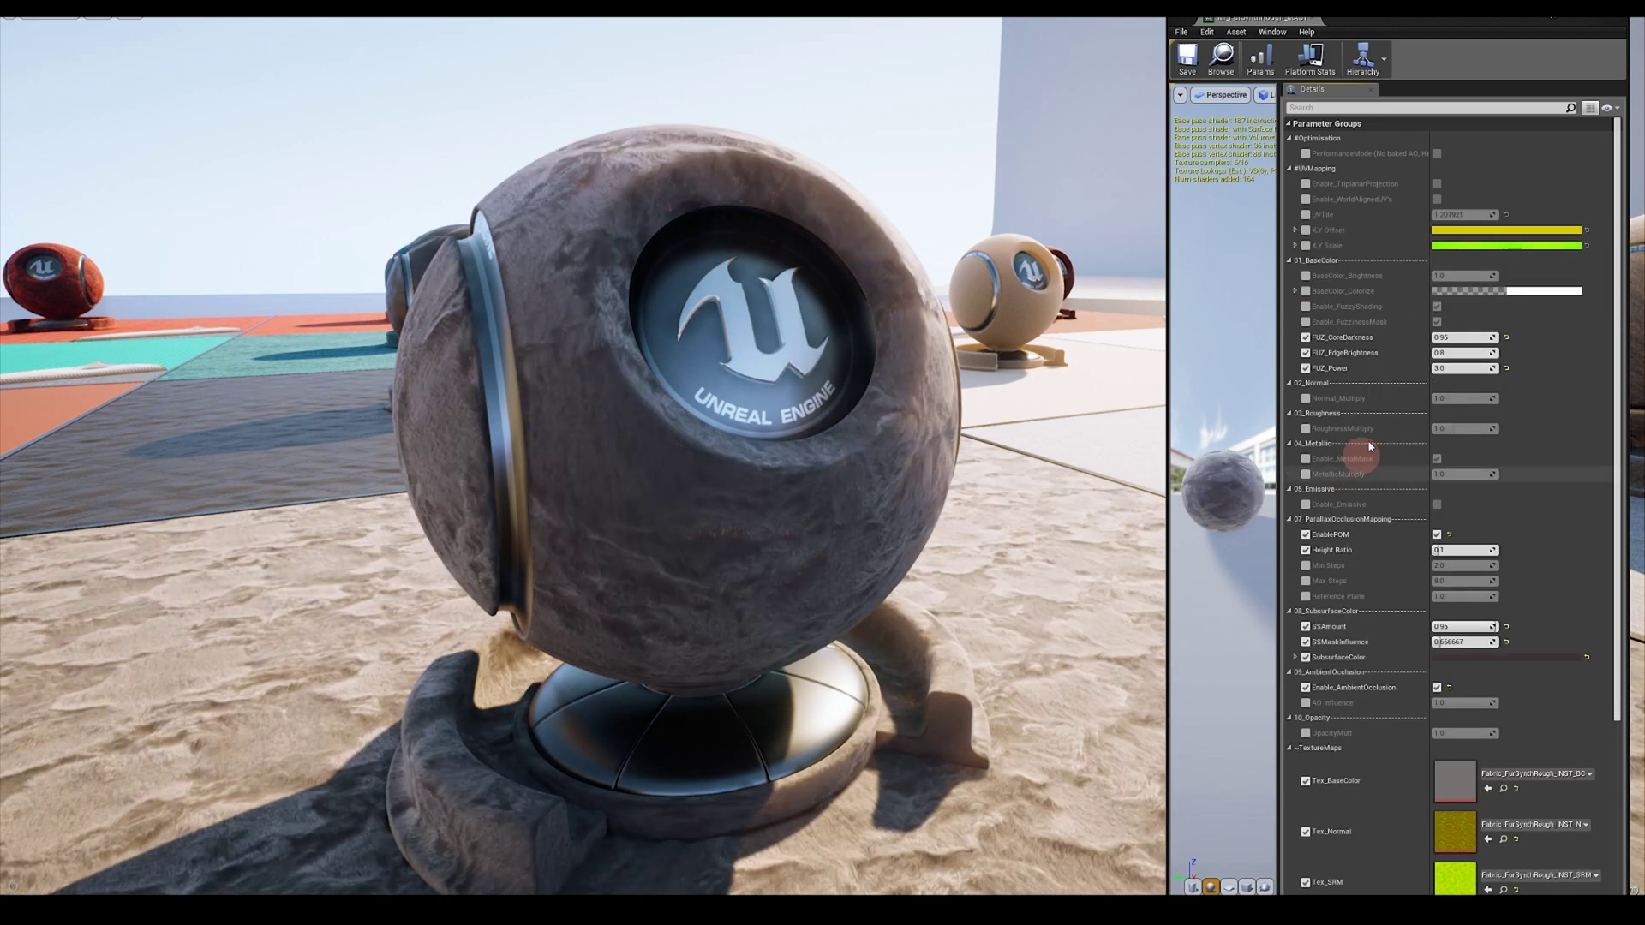
- Try a different BaseColor_Brightness on the fur material and disable that override again
{"action": "left_click", "coordinate": [1306, 275]}
{"action": "left_click_drag", "start_coordinate": [1493, 275], "coordinate": [1569, 280]}
{"action": "left_click", "coordinate": [1306, 276]}
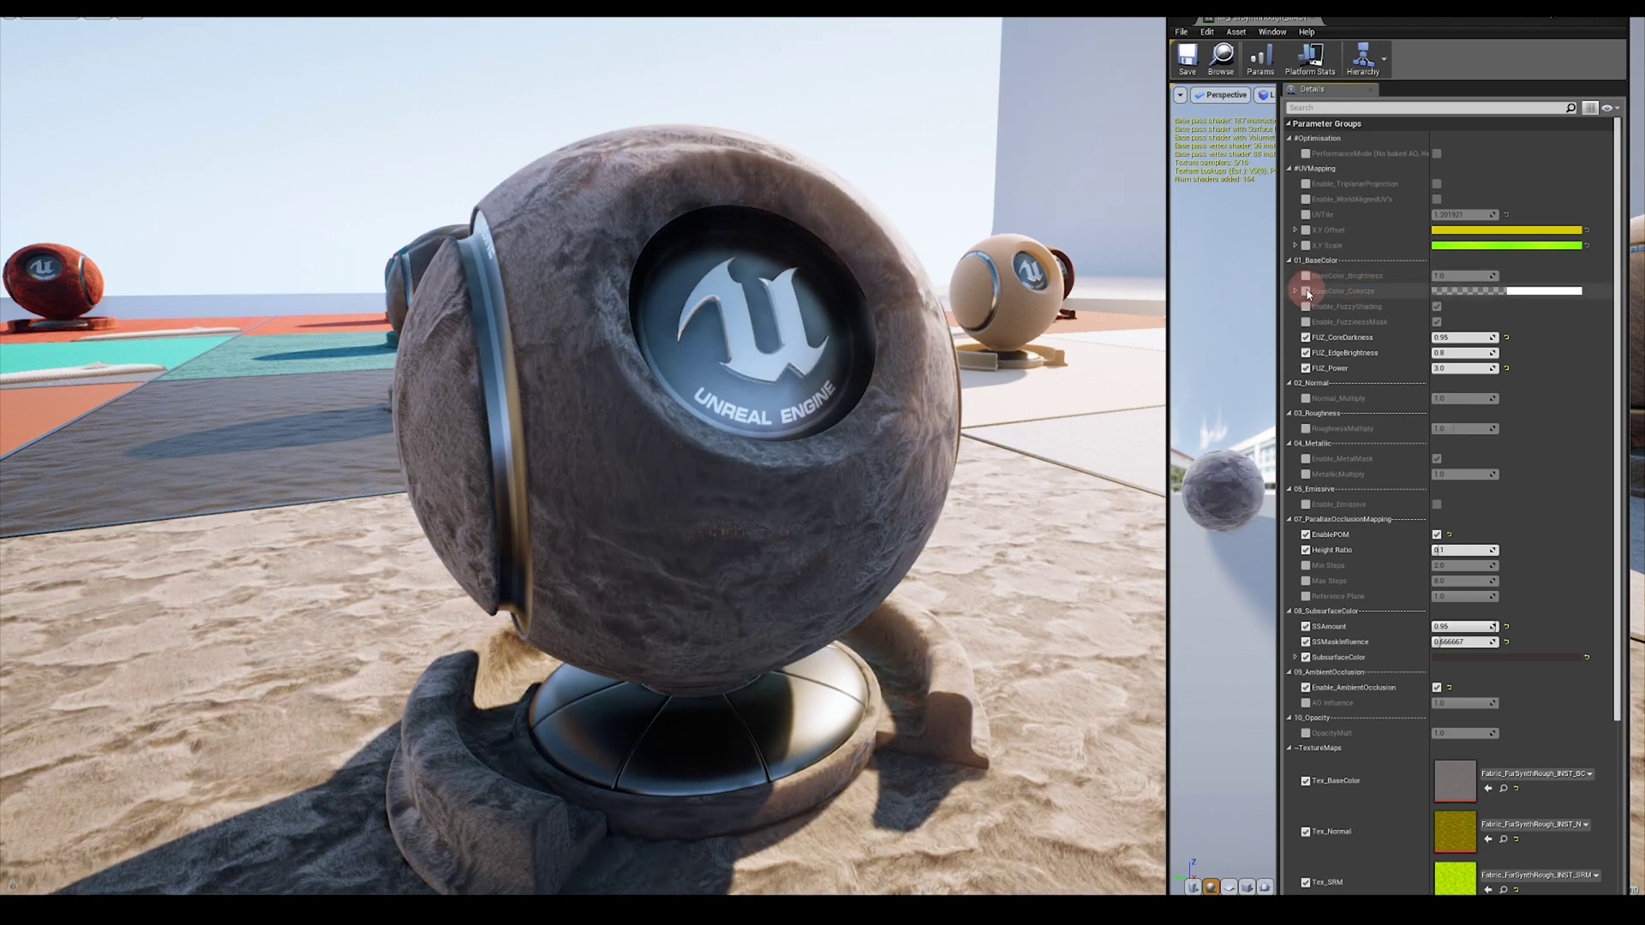
- Try a light purple tint for the base color and cancel the color change
{"action": "left_click", "coordinate": [1525, 291]}
{"action": "mouse_move", "coordinate": [1357, 400]}
{"action": "left_mouse_down"}
{"action": "mouse_move", "coordinate": [1341, 366]}
{"action": "mouse_move", "coordinate": [1349, 379]}
{"action": "left_mouse_up"}
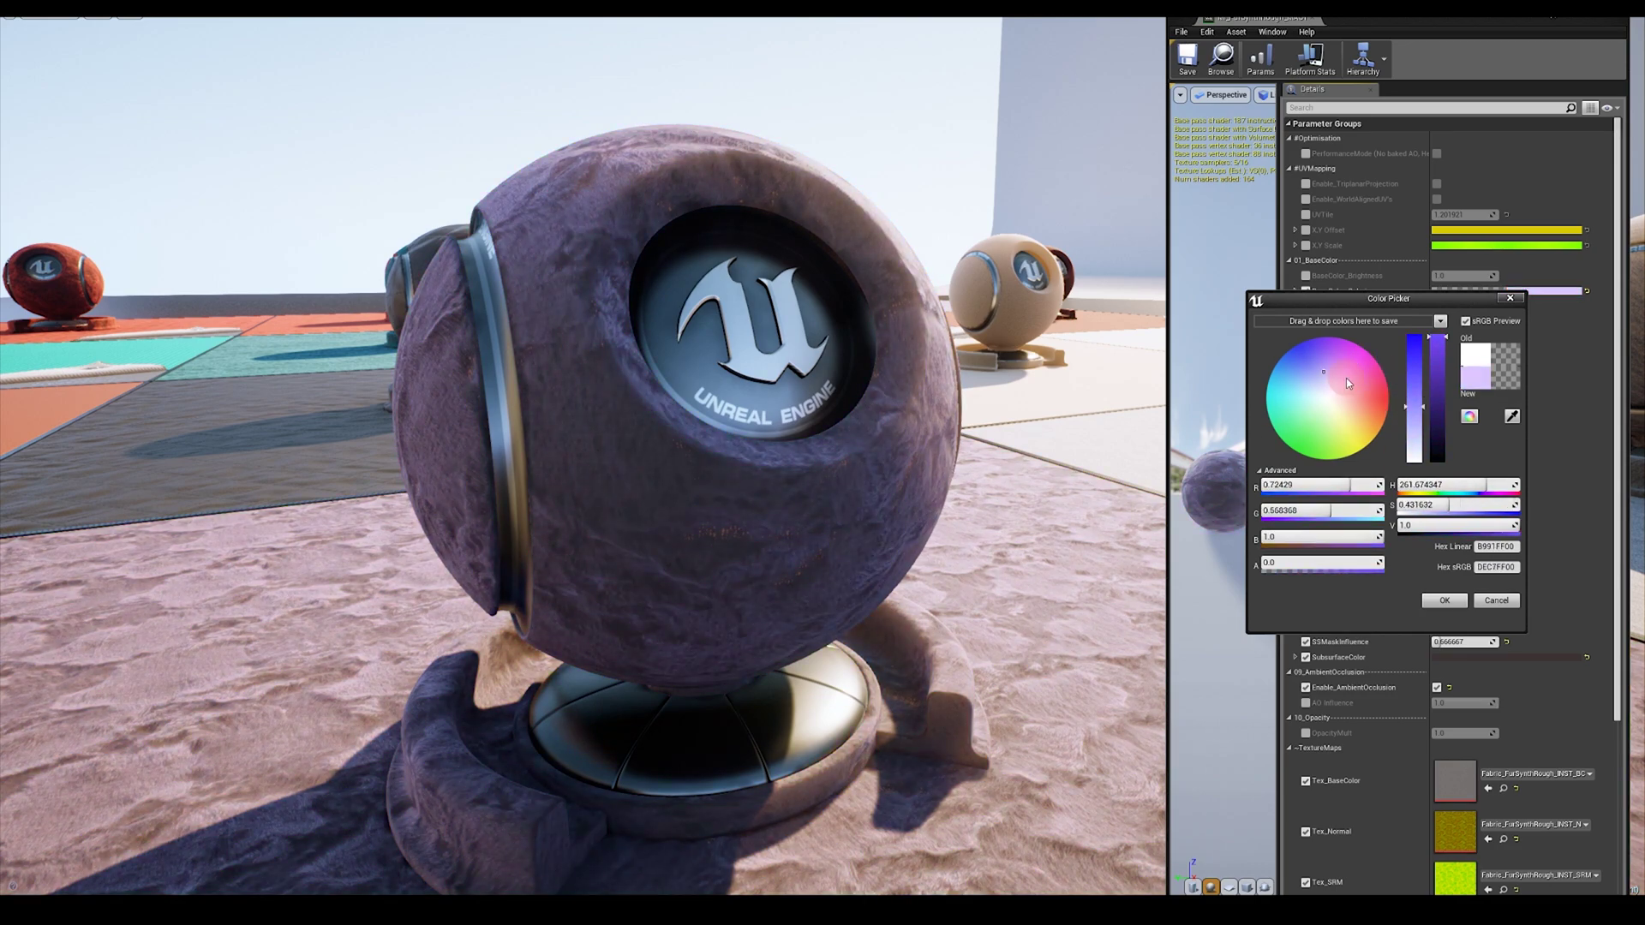
{"action": "left_click", "coordinate": [1497, 602]}
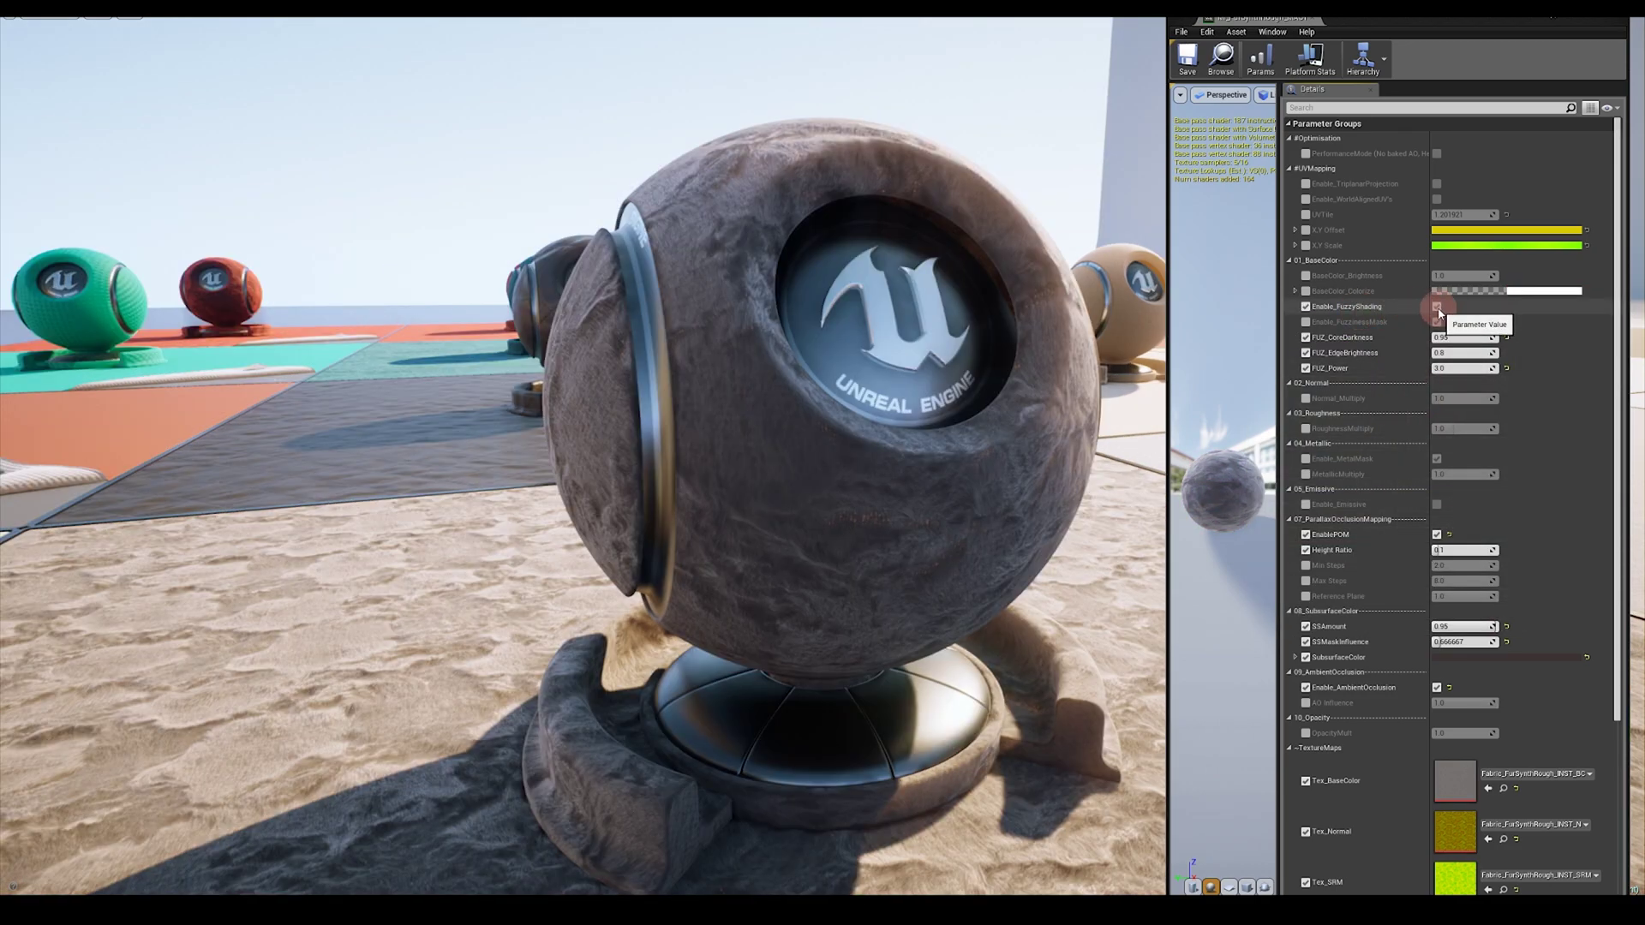
- Switch Enable_FuzzyShading off and on to compare the fur's edge shading from different angles
{"action": "left_click", "coordinate": [1437, 308]}
{"action": "left_click", "coordinate": [1437, 307]}
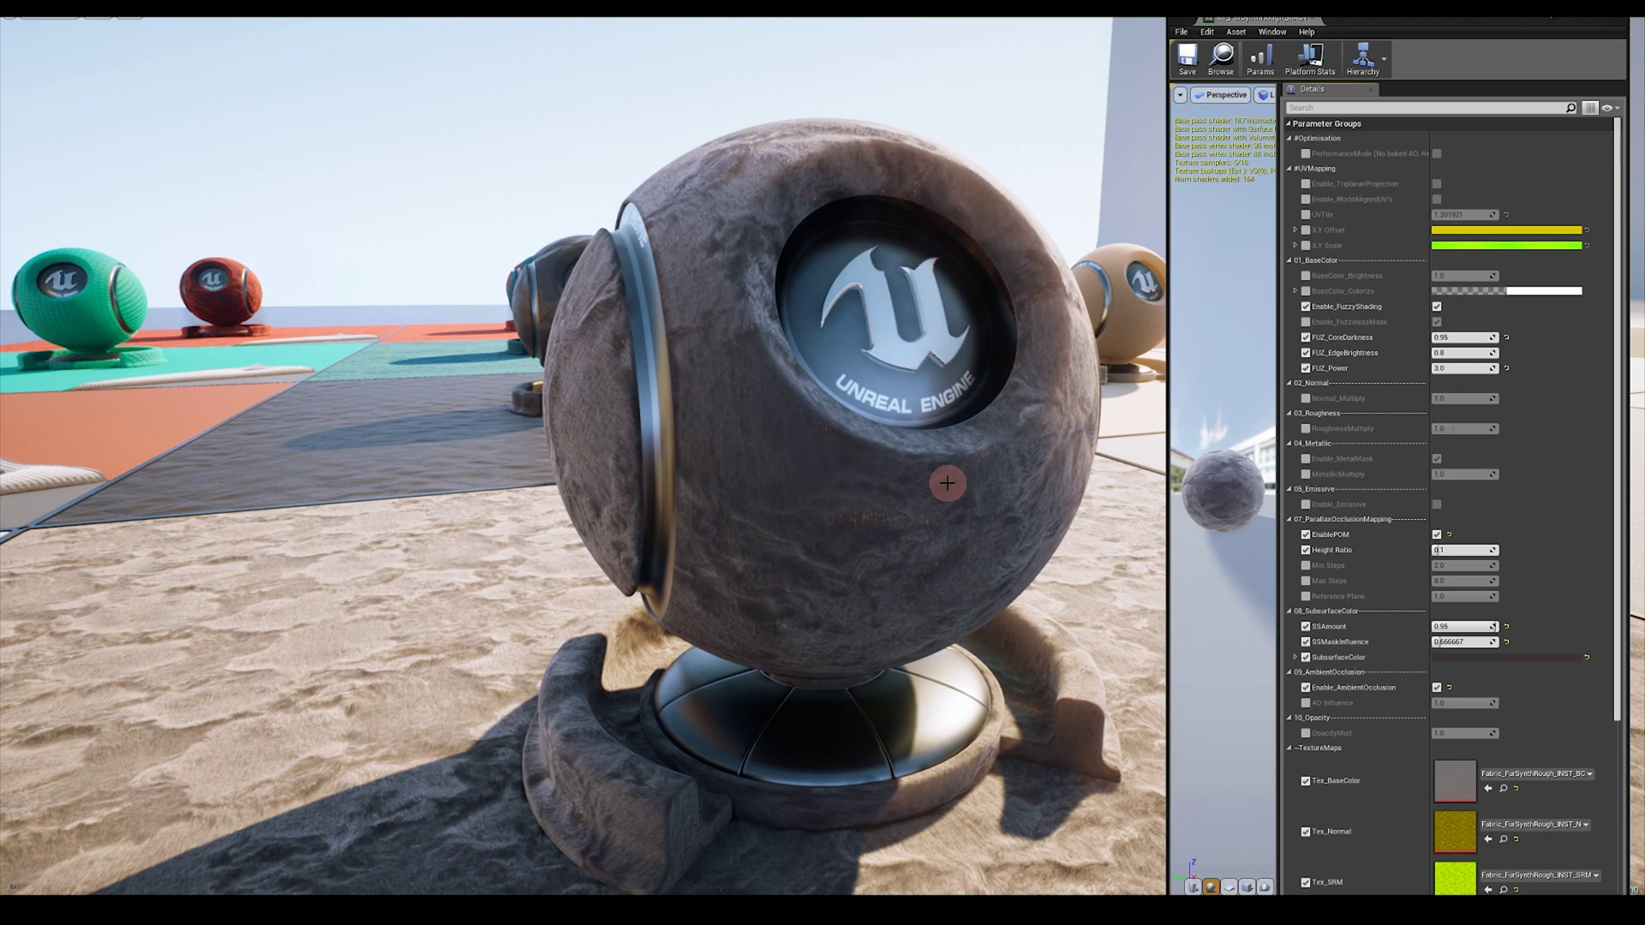
{"action": "left_click_drag", "start_coordinate": [682, 267], "coordinate": [861, 262], "text": "alt"}
{"action": "left_click", "coordinate": [1436, 306]}
{"action": "left_click_drag", "start_coordinate": [866, 334], "coordinate": [829, 289], "text": "alt"}
{"action": "left_click", "coordinate": [1437, 306]}
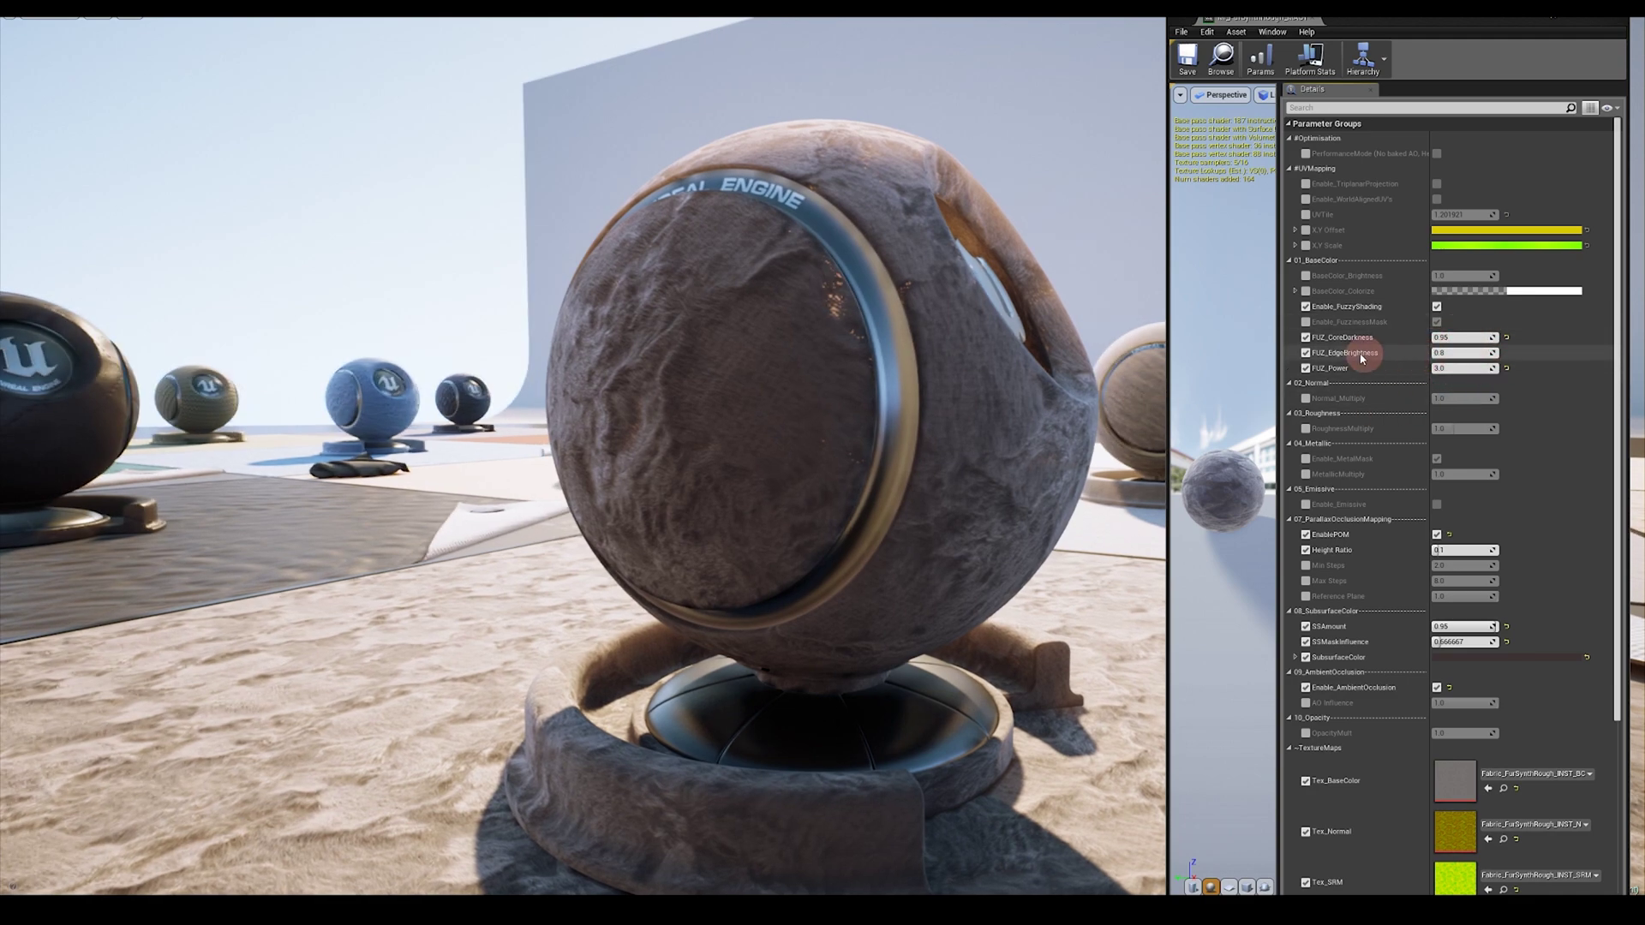
- Switch the fuzziness mask off, check the assigned texture maps, re-enable the mask and remove its override
{"action": "left_click", "coordinate": [1437, 322]}
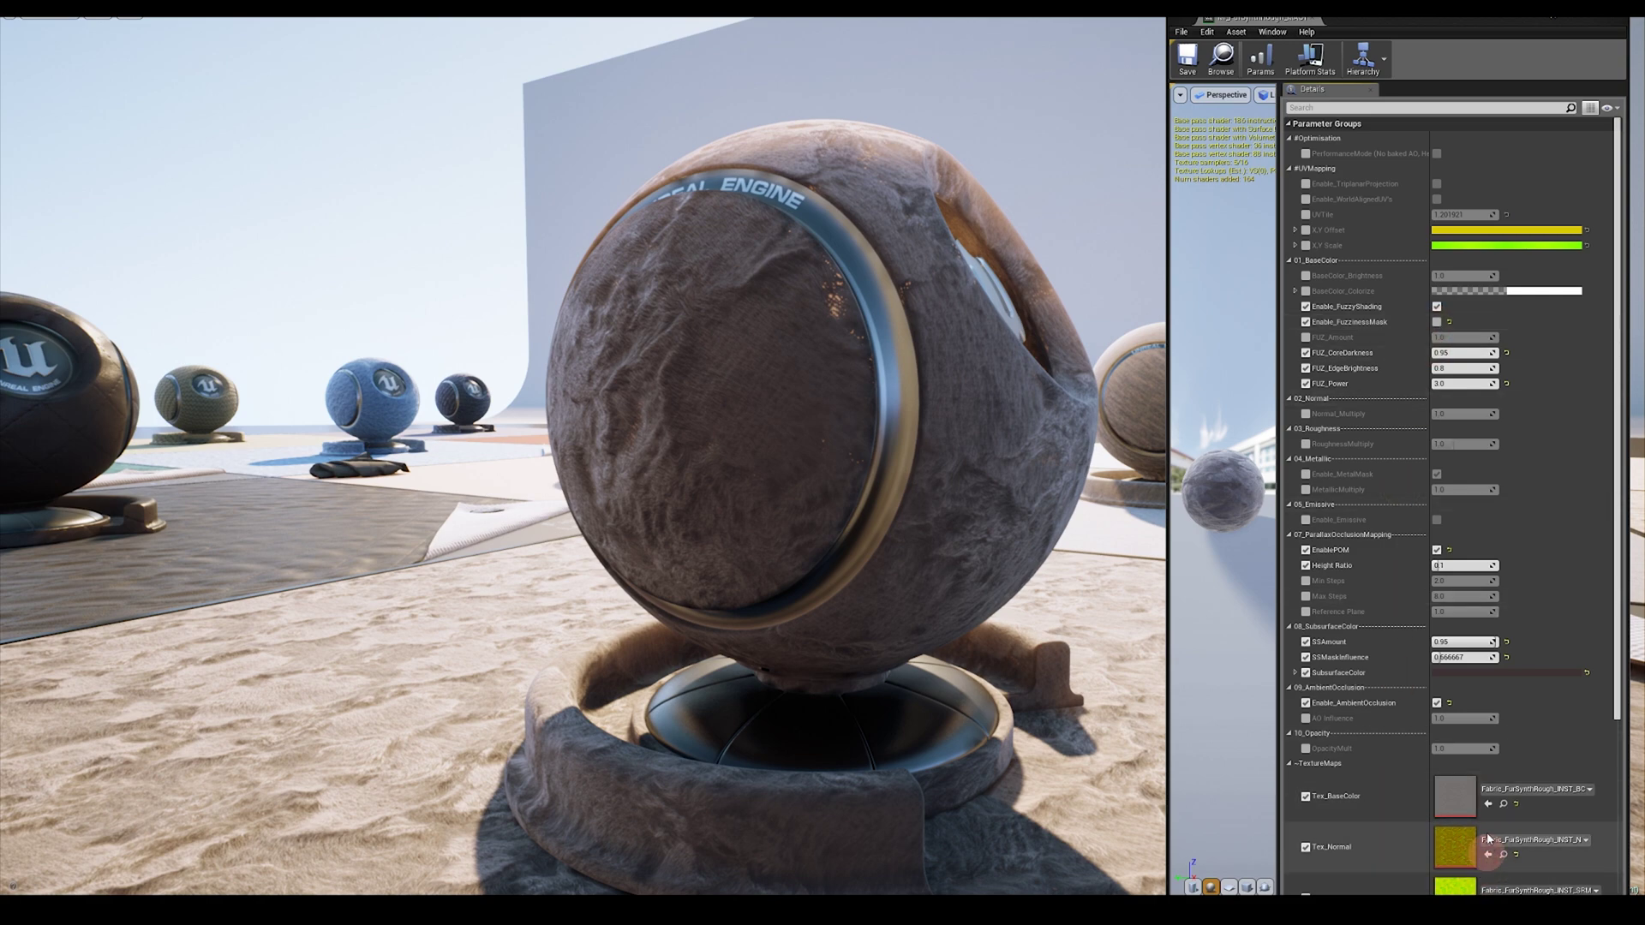
{"action": "scroll", "coordinate": [1468, 789], "scroll_direction": "down", "scroll_amount": 3}
{"action": "scroll", "coordinate": [1482, 745], "scroll_direction": "up", "scroll_amount": 3}
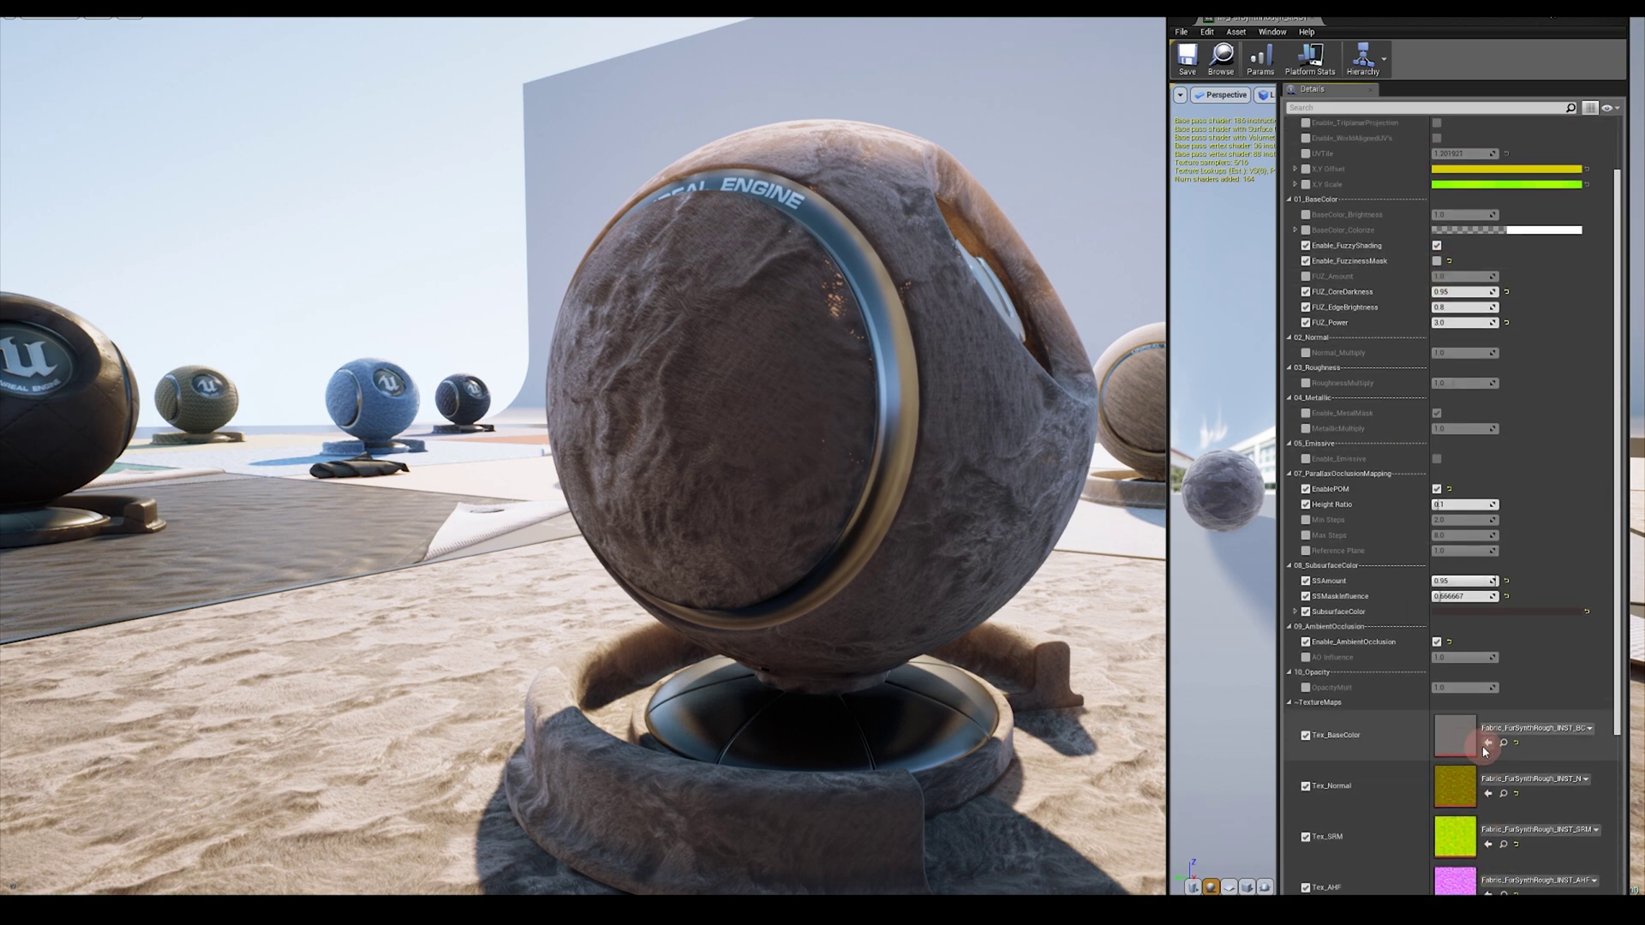
{"action": "left_click", "coordinate": [1427, 324]}
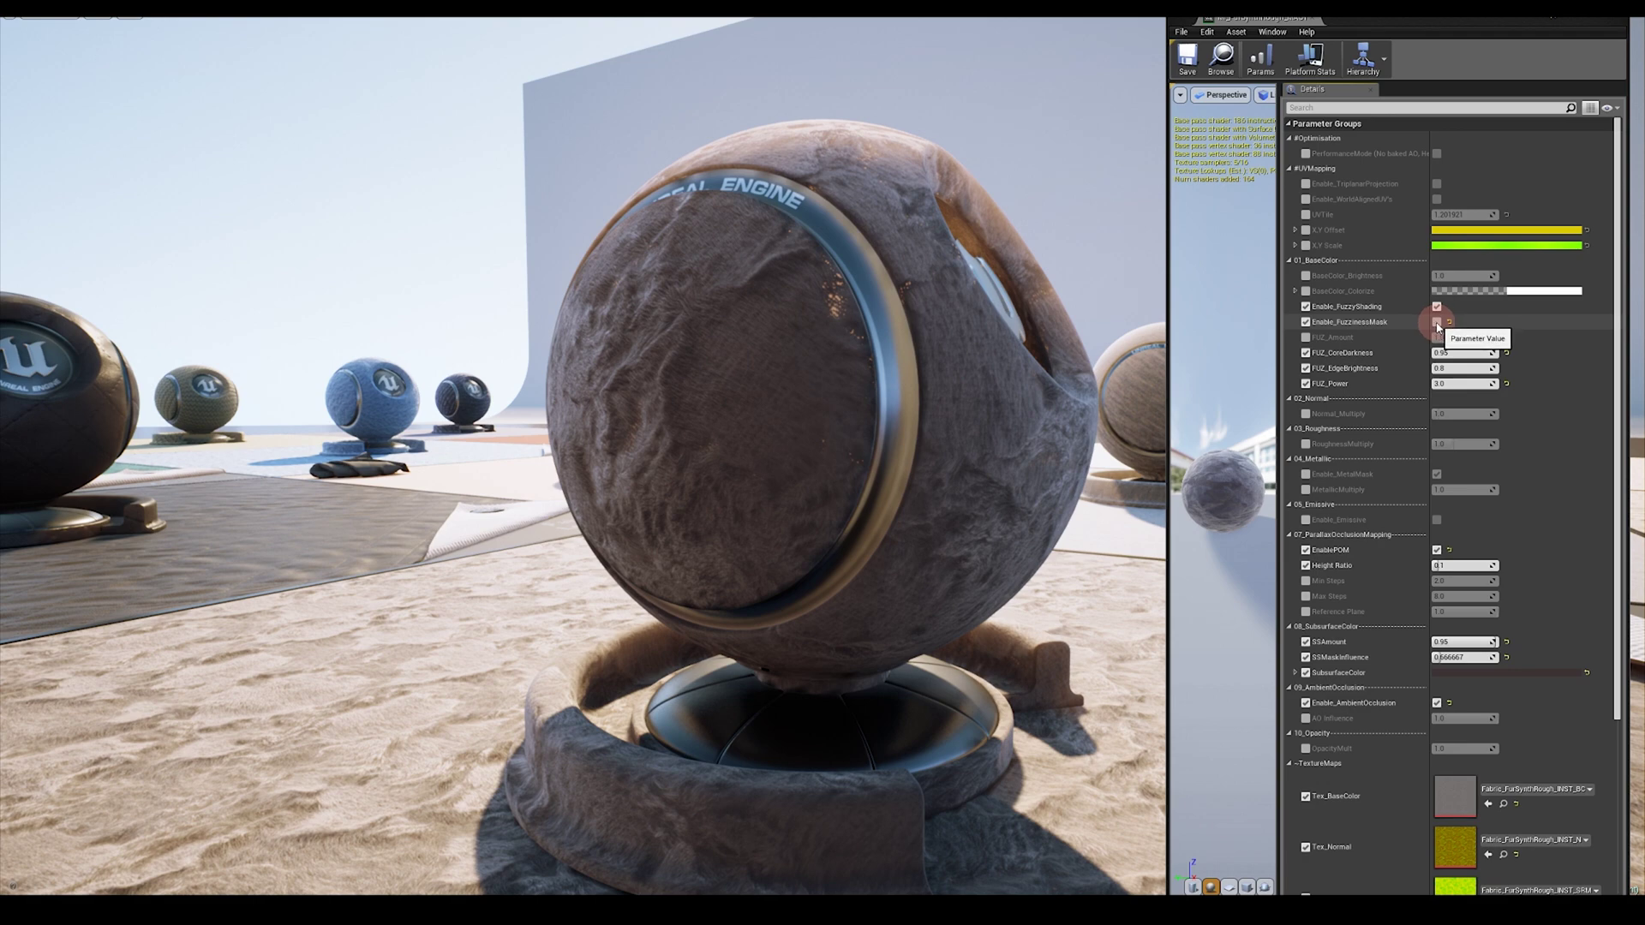
{"action": "left_click", "coordinate": [1187, 400]}
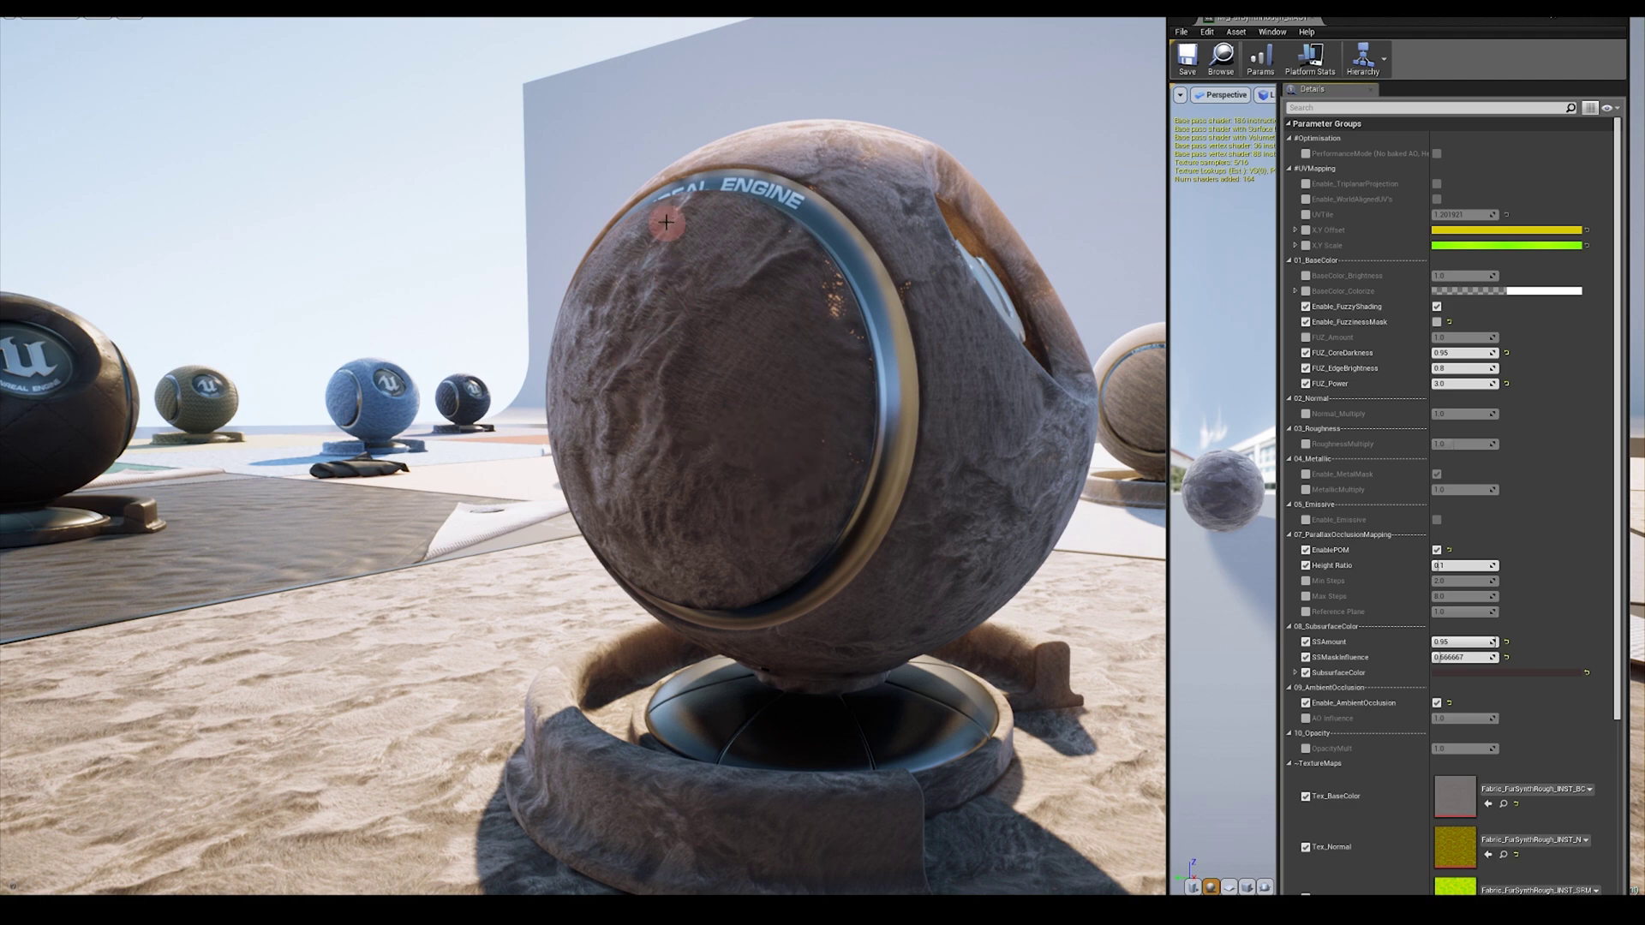
{"action": "left_click", "coordinate": [1437, 322]}
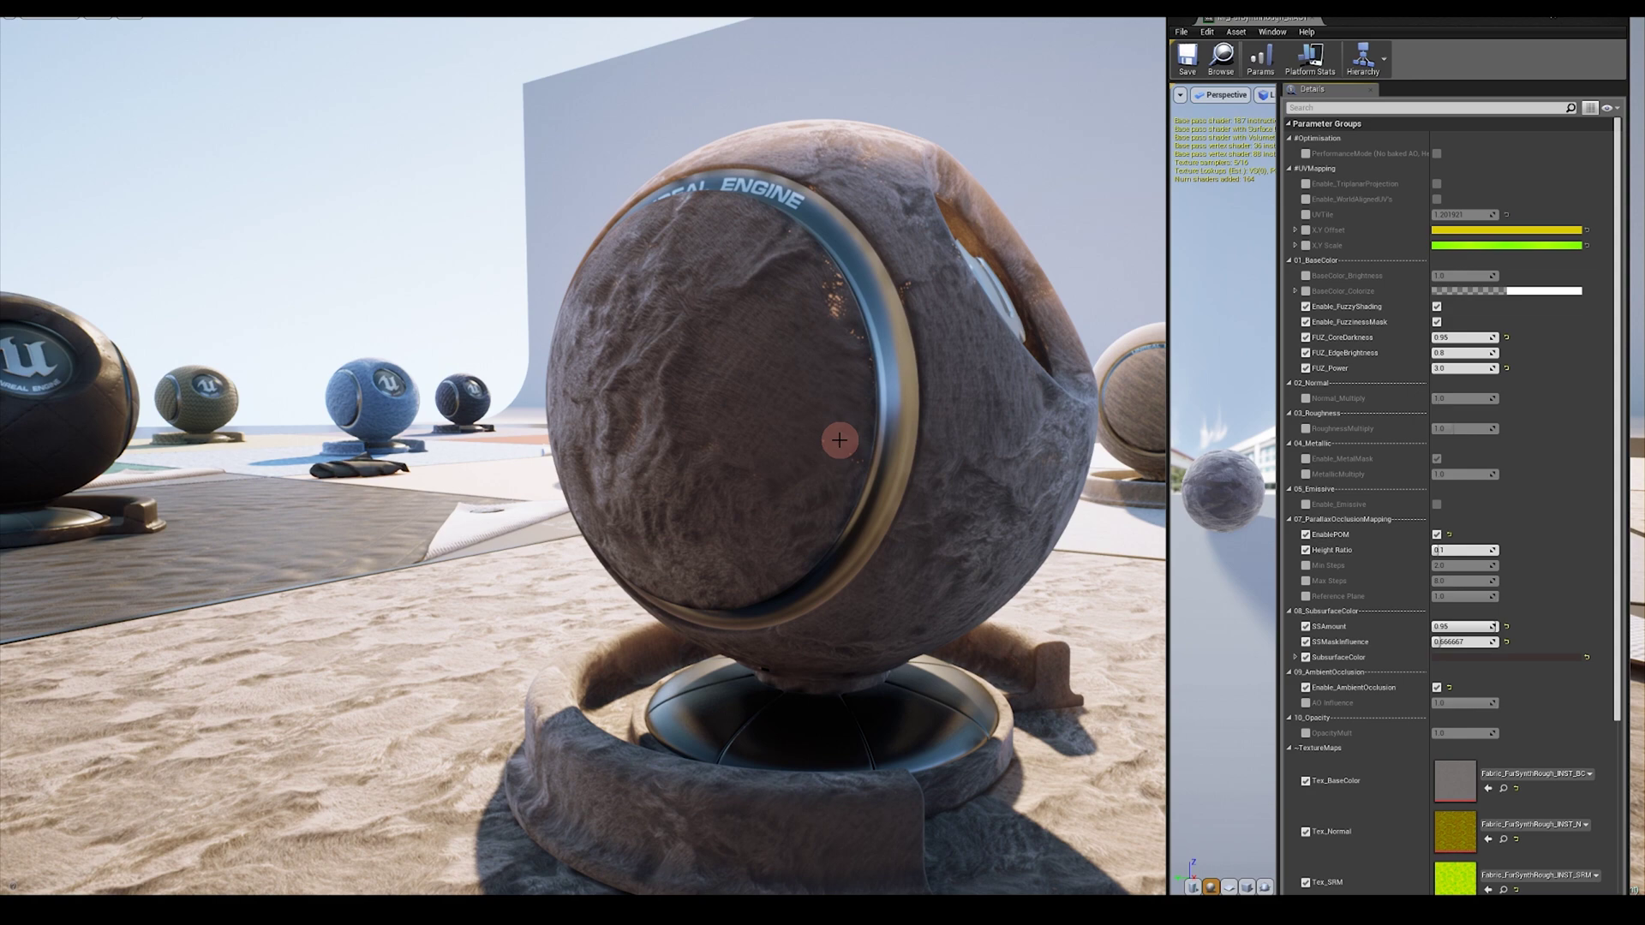
{"action": "left_click", "coordinate": [1306, 322]}
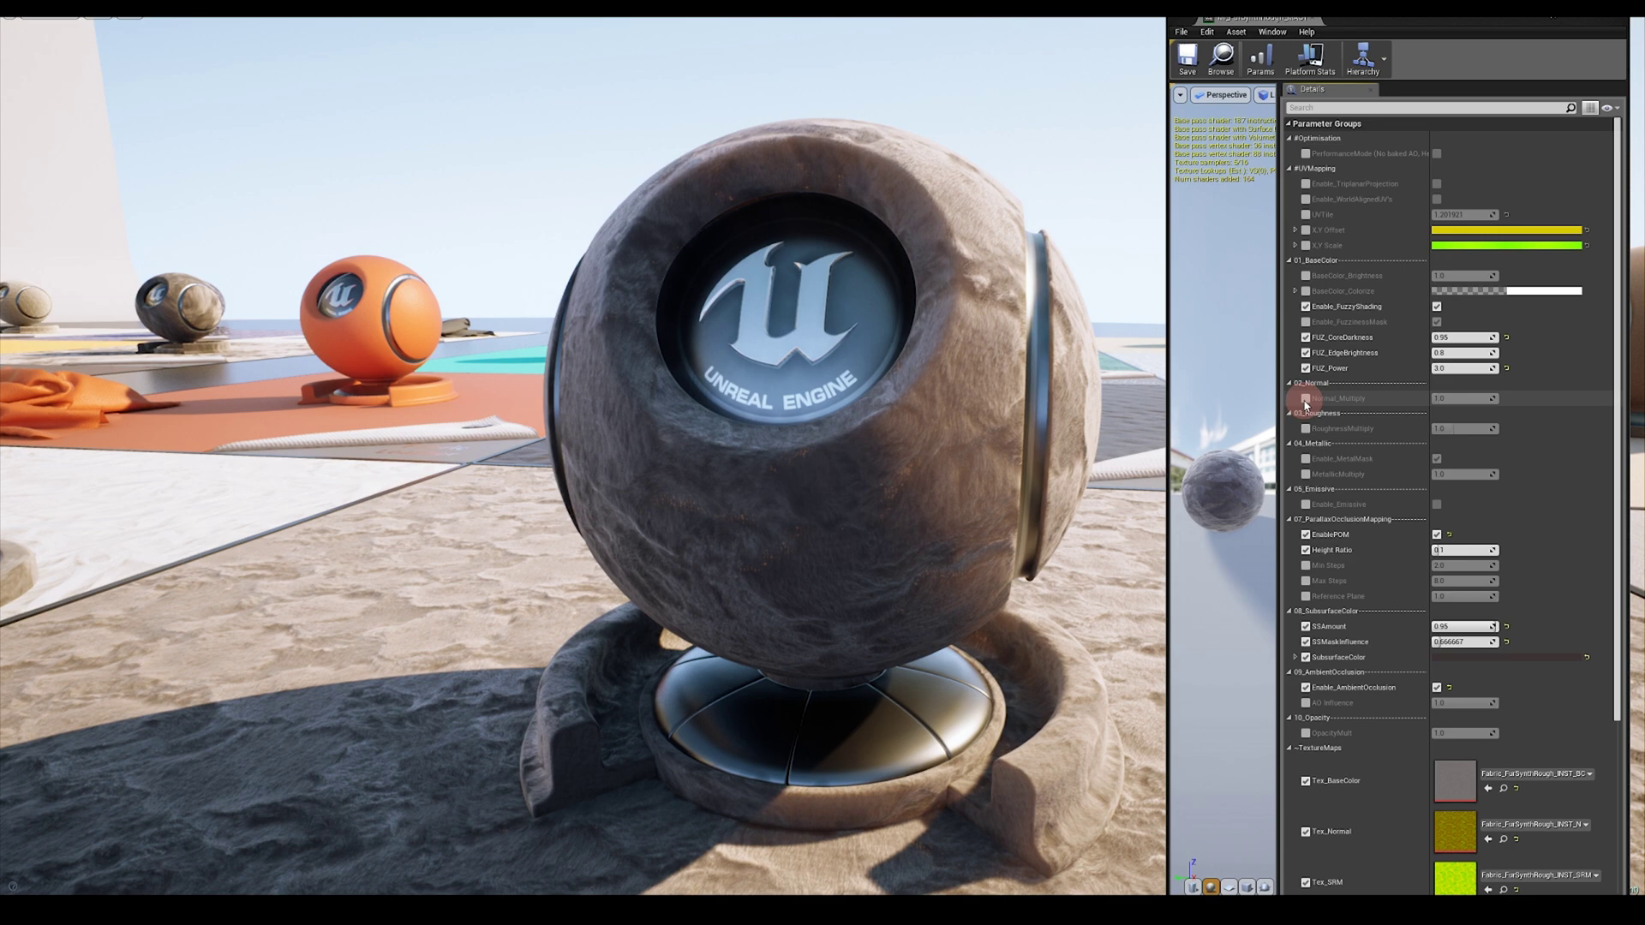
- Try a different Normal_Multiply and a RoughnessMultiply of about 1.14, disabling each override again
{"action": "left_click", "coordinate": [1306, 399]}
{"action": "left_click_drag", "start_coordinate": [1438, 399], "coordinate": [1366, 397]}
{"action": "left_click", "coordinate": [1306, 398]}
{"action": "left_click", "coordinate": [1305, 429]}
{"action": "mouse_move", "coordinate": [1469, 428]}
{"action": "left_mouse_down"}
{"action": "mouse_move", "coordinate": [1423, 431]}
{"action": "mouse_move", "coordinate": [1448, 428]}
{"action": "left_mouse_up"}
{"action": "left_click", "coordinate": [1305, 428]}
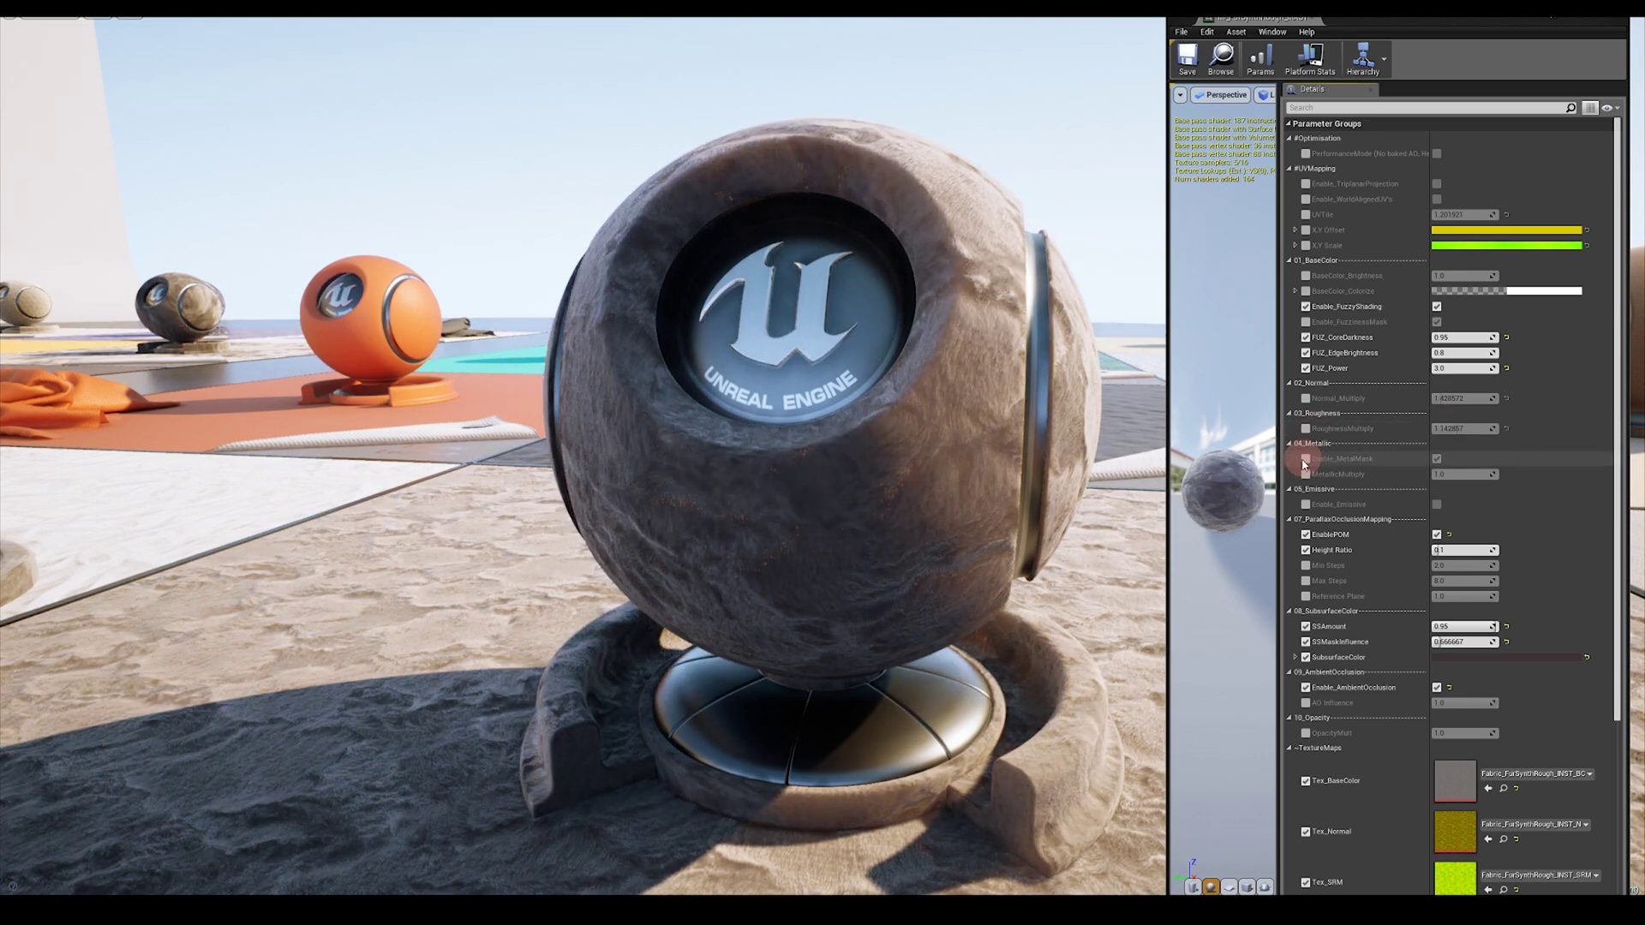
- Switch off Enable_MetalMask and try a different uniform Metallic value on the fur material
{"action": "left_click", "coordinate": [1305, 460]}
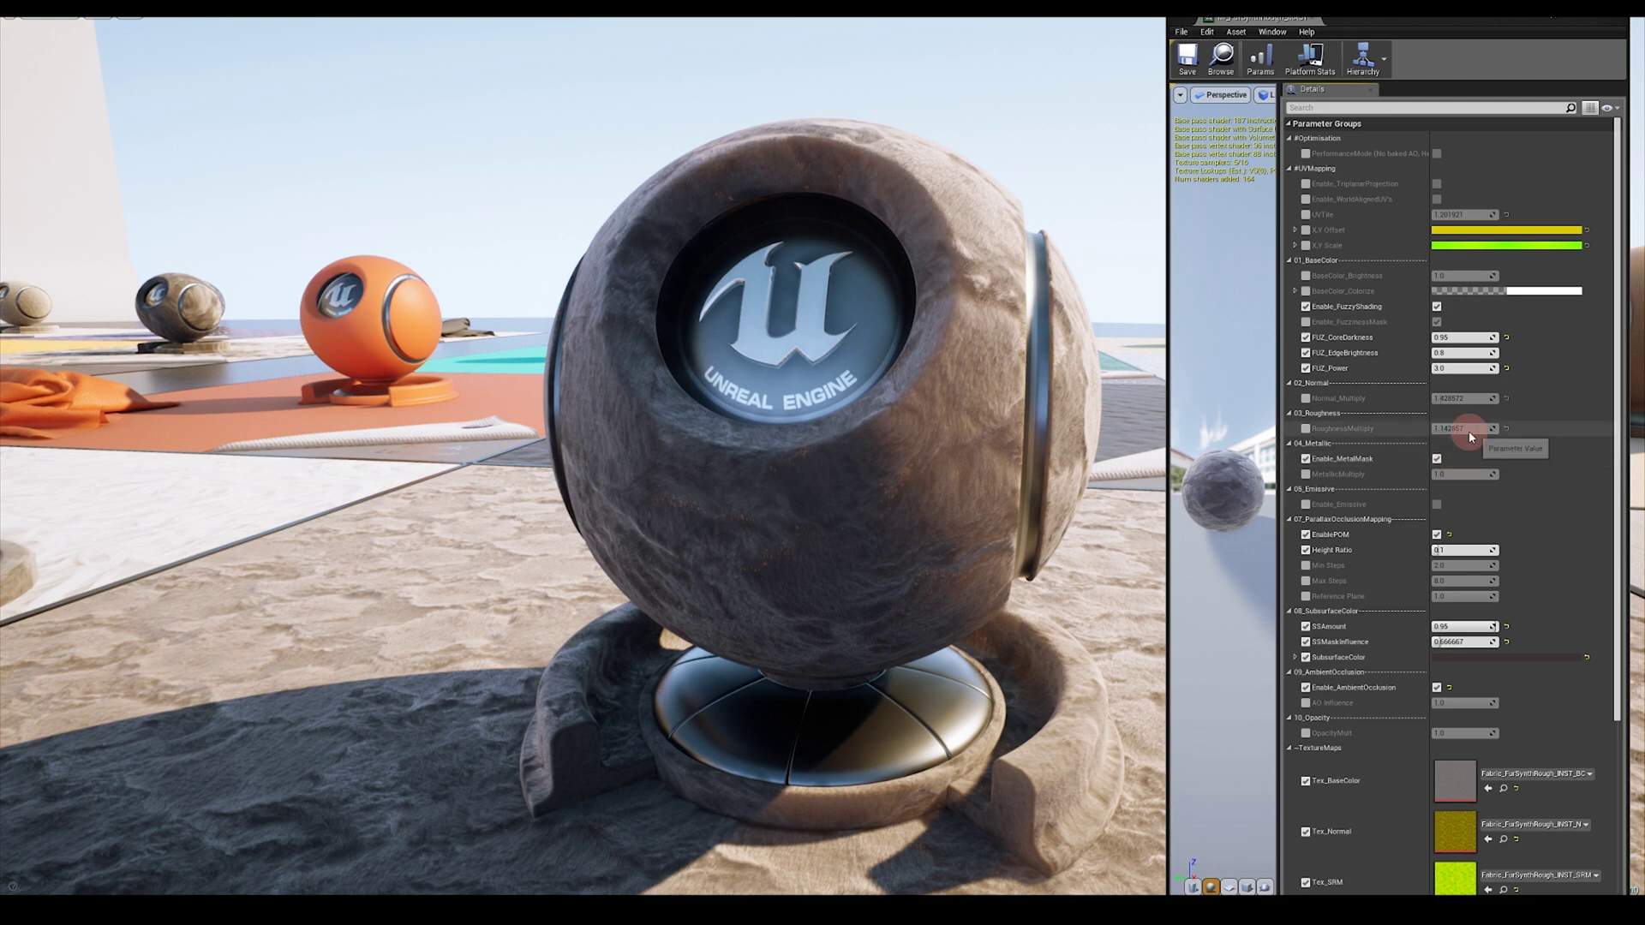
{"action": "left_click", "coordinate": [1437, 459]}
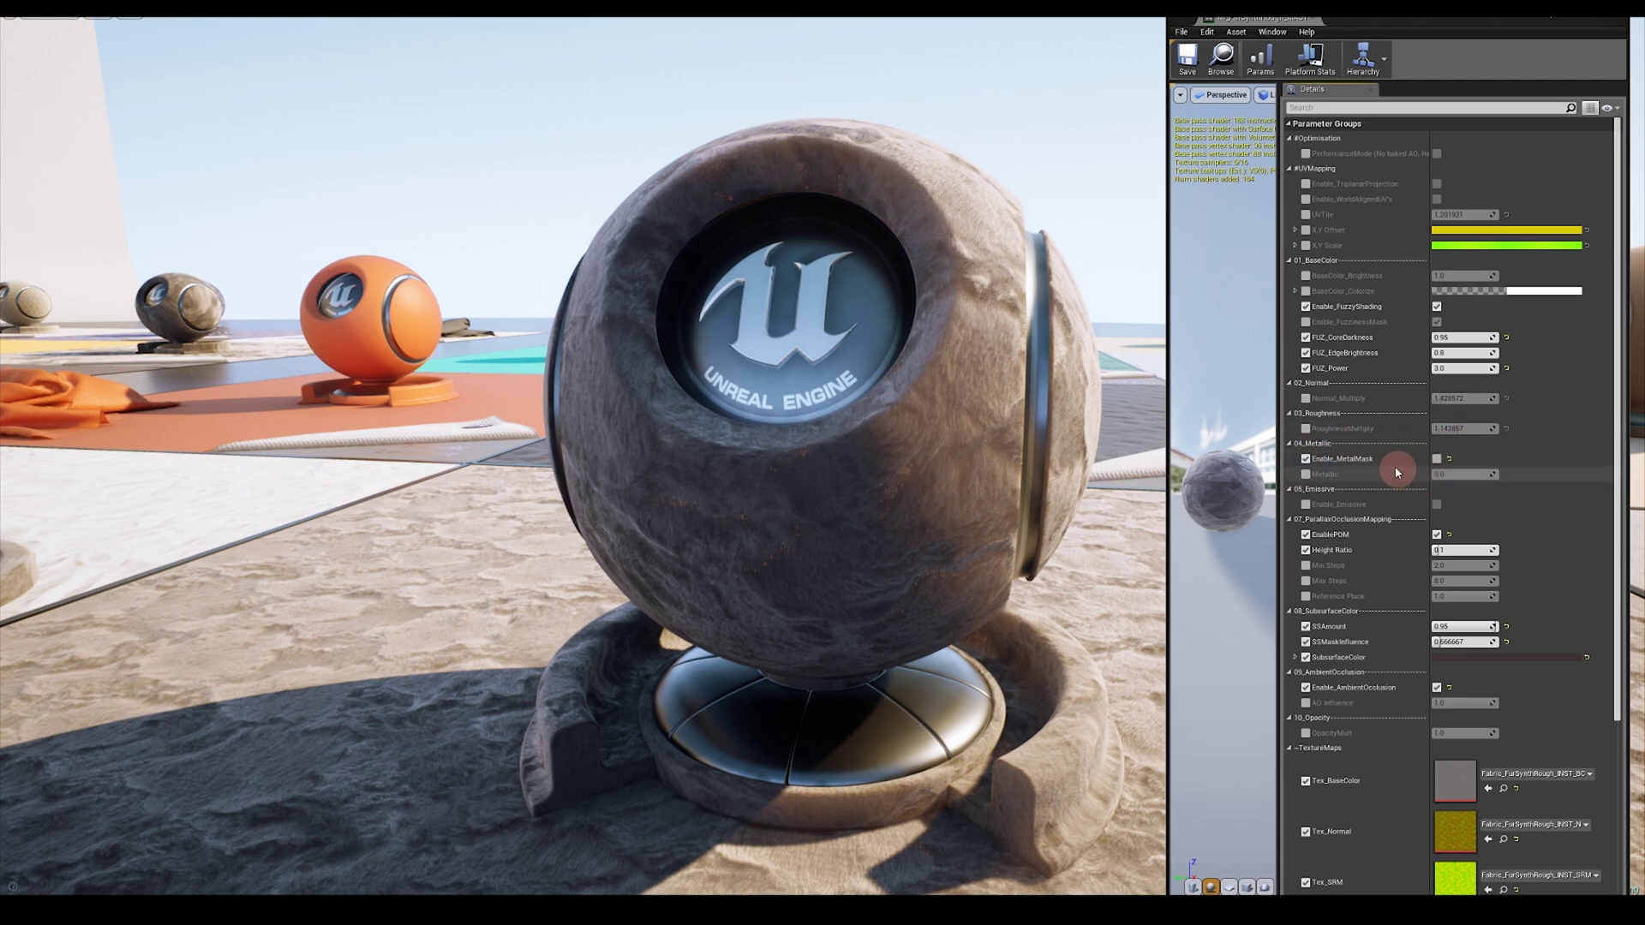
{"action": "left_click", "coordinate": [1306, 475]}
{"action": "left_click_drag", "start_coordinate": [1493, 475], "coordinate": [1586, 477]}
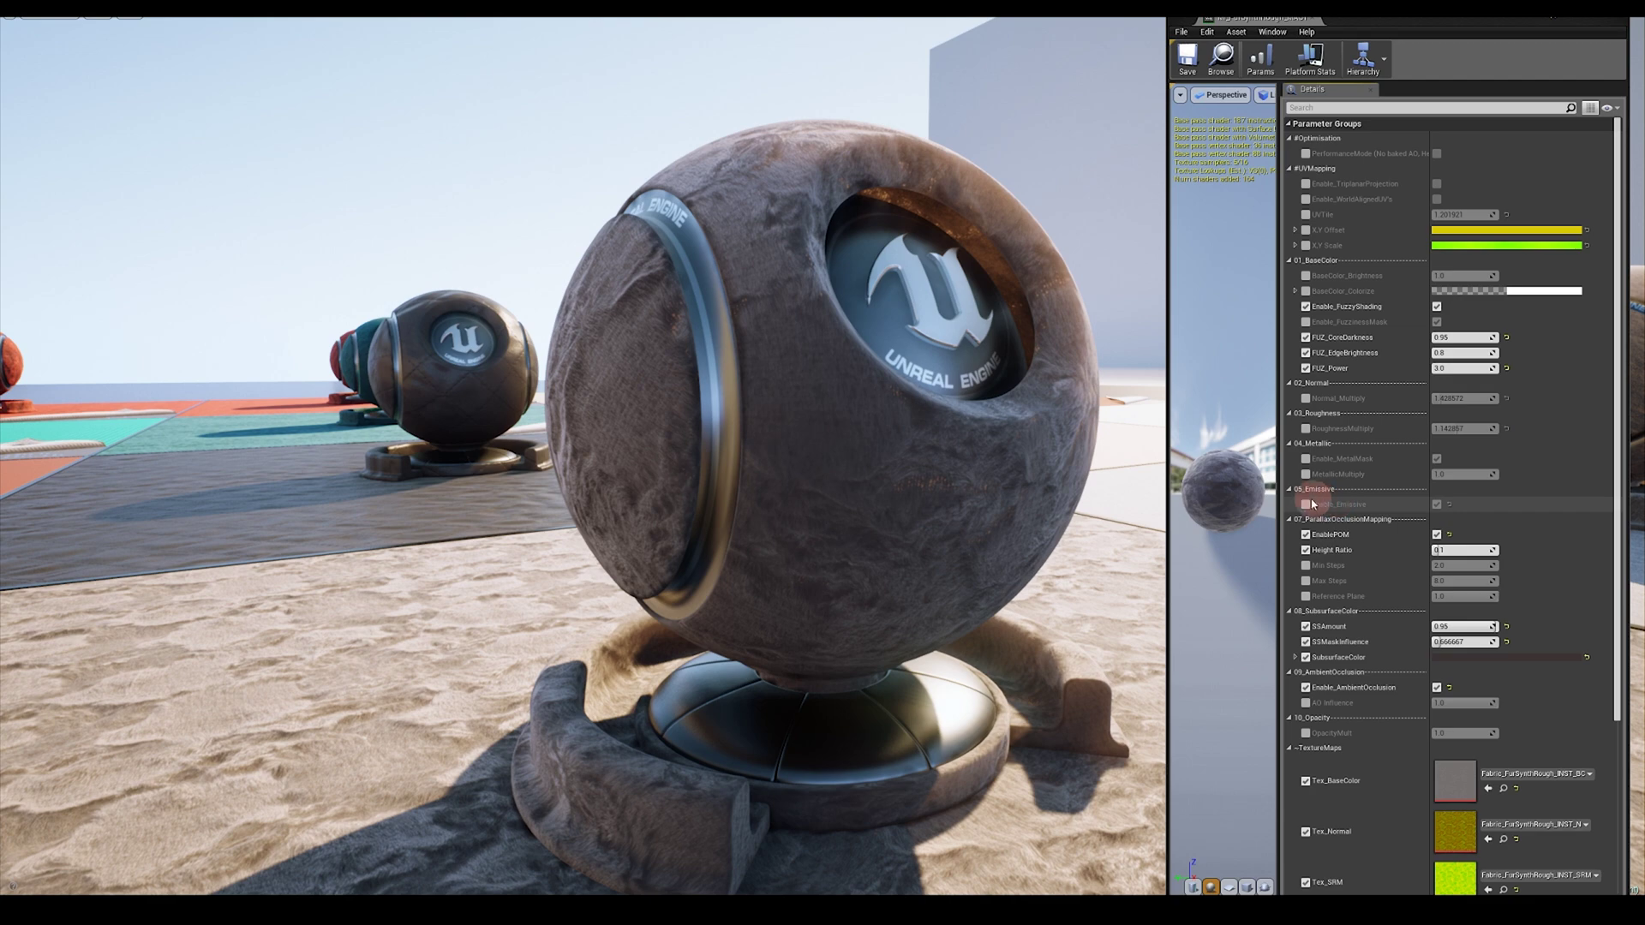
- Enable the Emissive group and shift Emis_Color to a bluer violet
{"action": "left_click", "coordinate": [1306, 504]}
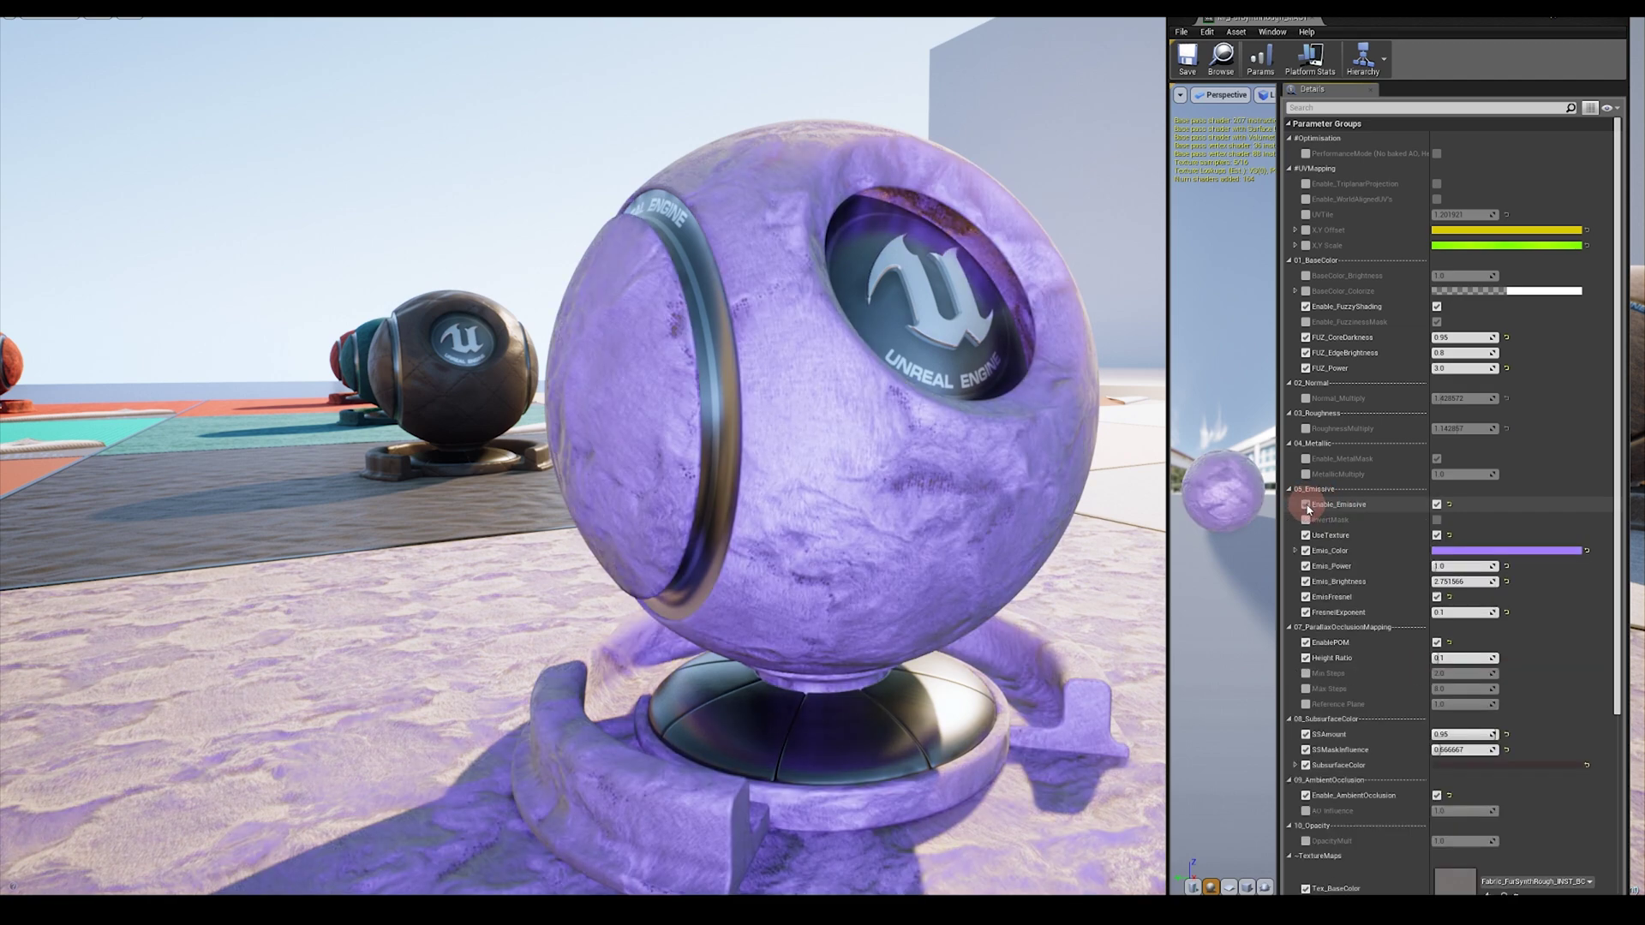
{"action": "left_click", "coordinate": [1491, 550]}
{"action": "mouse_move", "coordinate": [1324, 613]}
{"action": "left_mouse_down"}
{"action": "mouse_move", "coordinate": [1221, 664]}
{"action": "mouse_move", "coordinate": [1329, 661]}
{"action": "left_mouse_up"}
{"action": "key", "text": "Escape"}
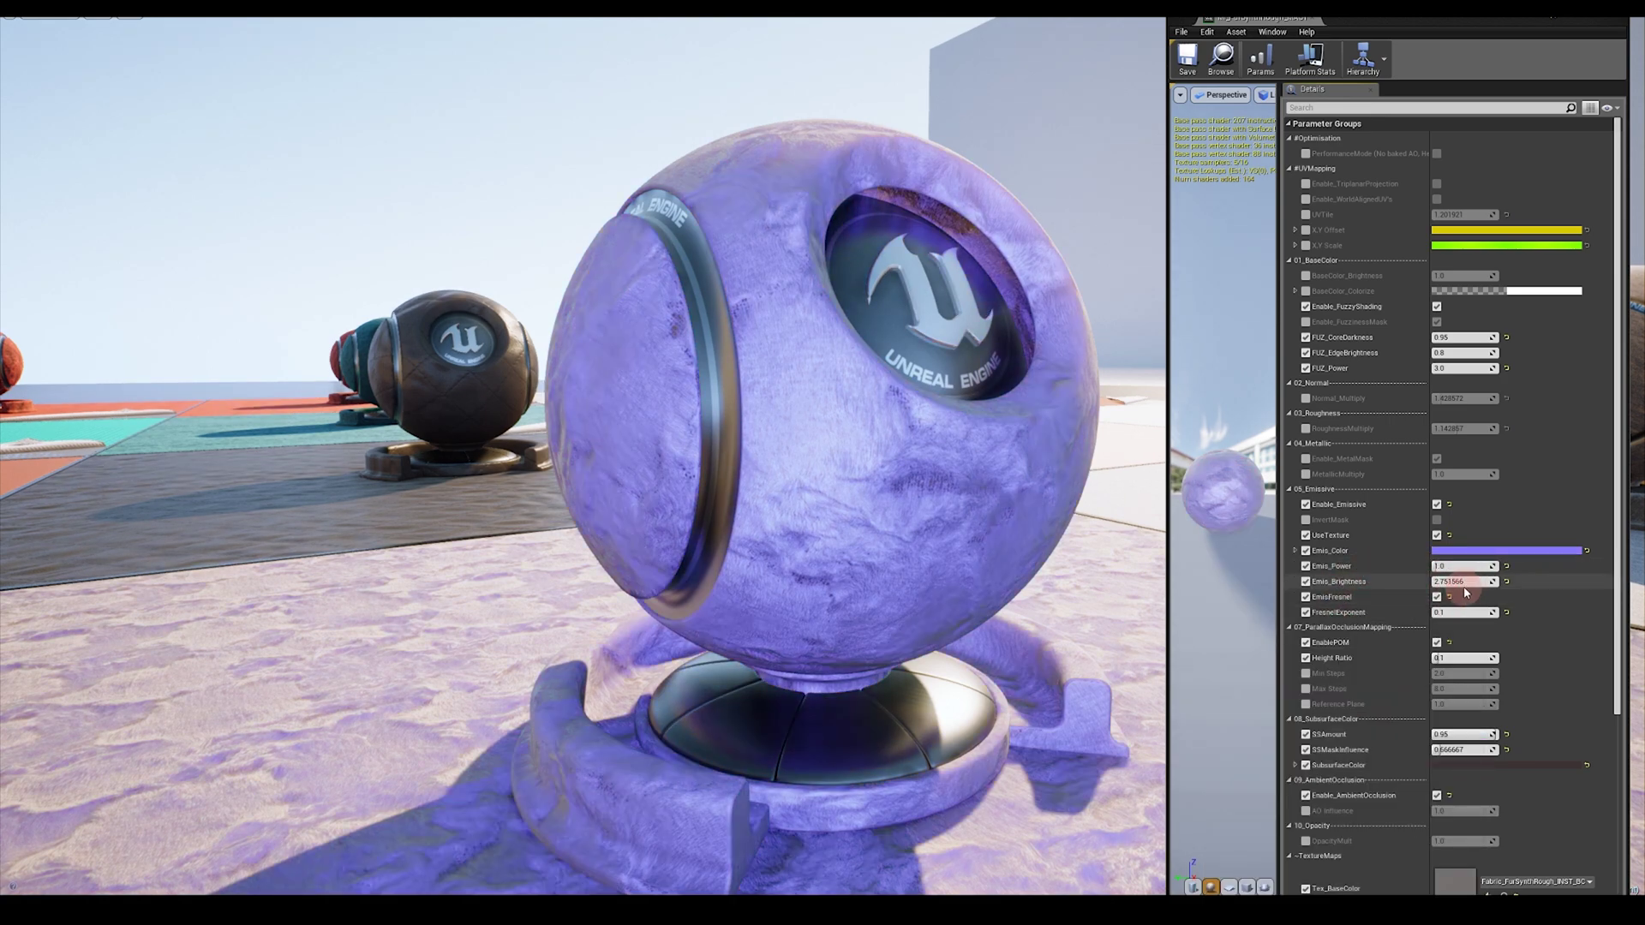
- Lower Emis_Brightness to about 2.09 and compare the glow with EmisFresnel off and on, leaving it on
{"action": "left_click_drag", "start_coordinate": [1504, 586], "coordinate": [1491, 586]}
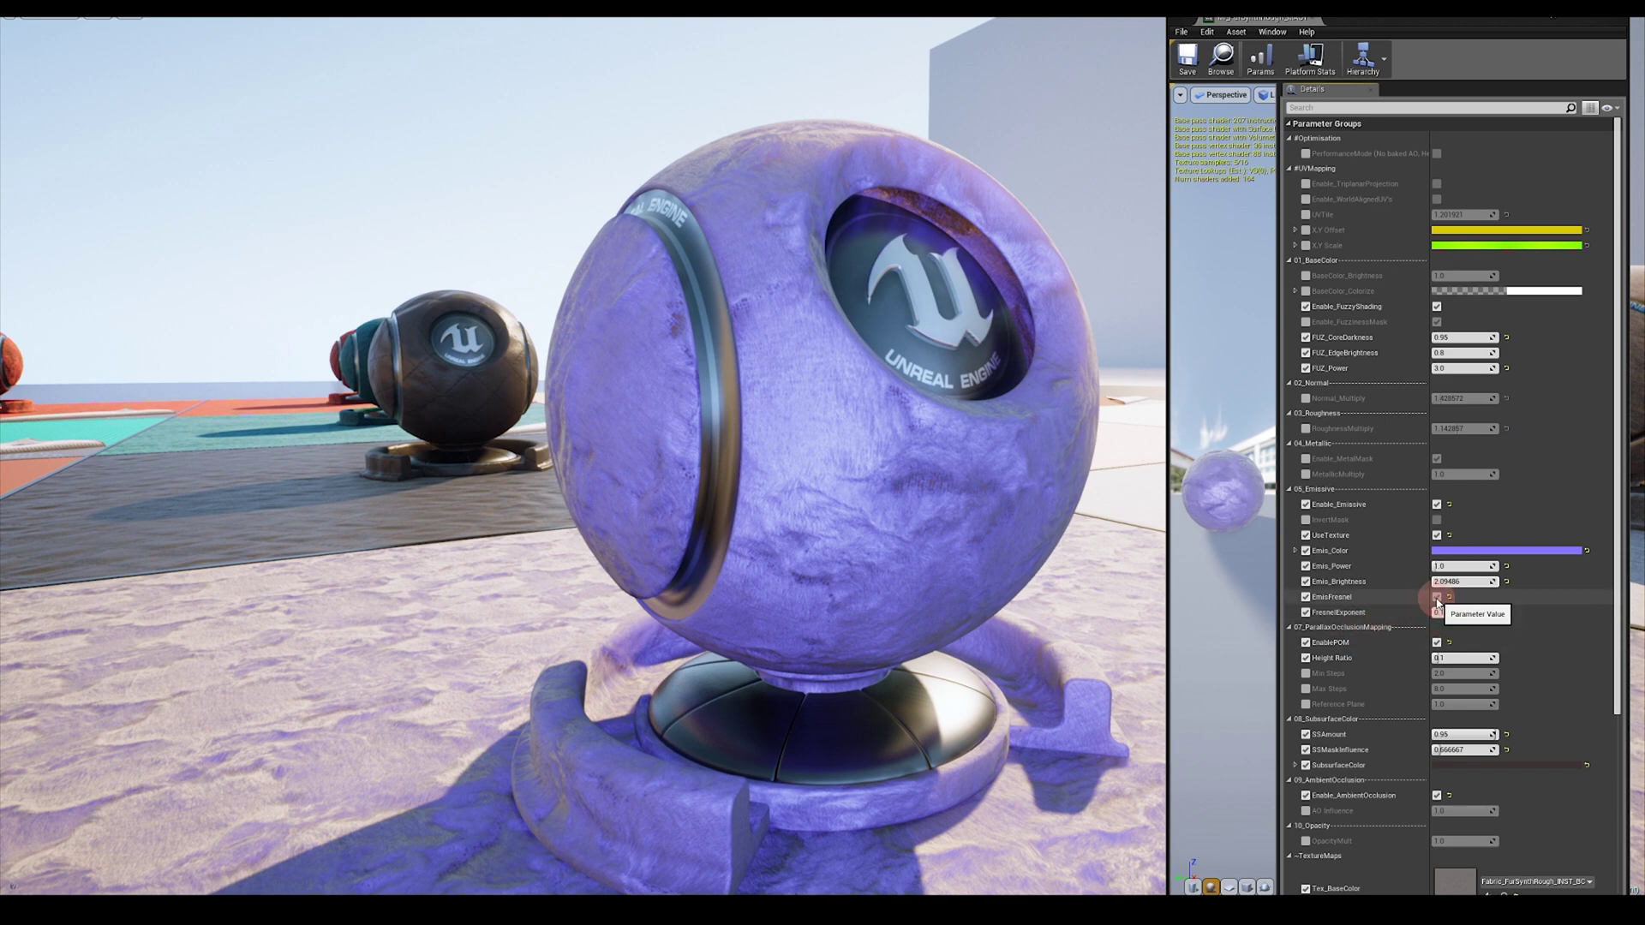
{"action": "left_click", "coordinate": [1437, 597]}
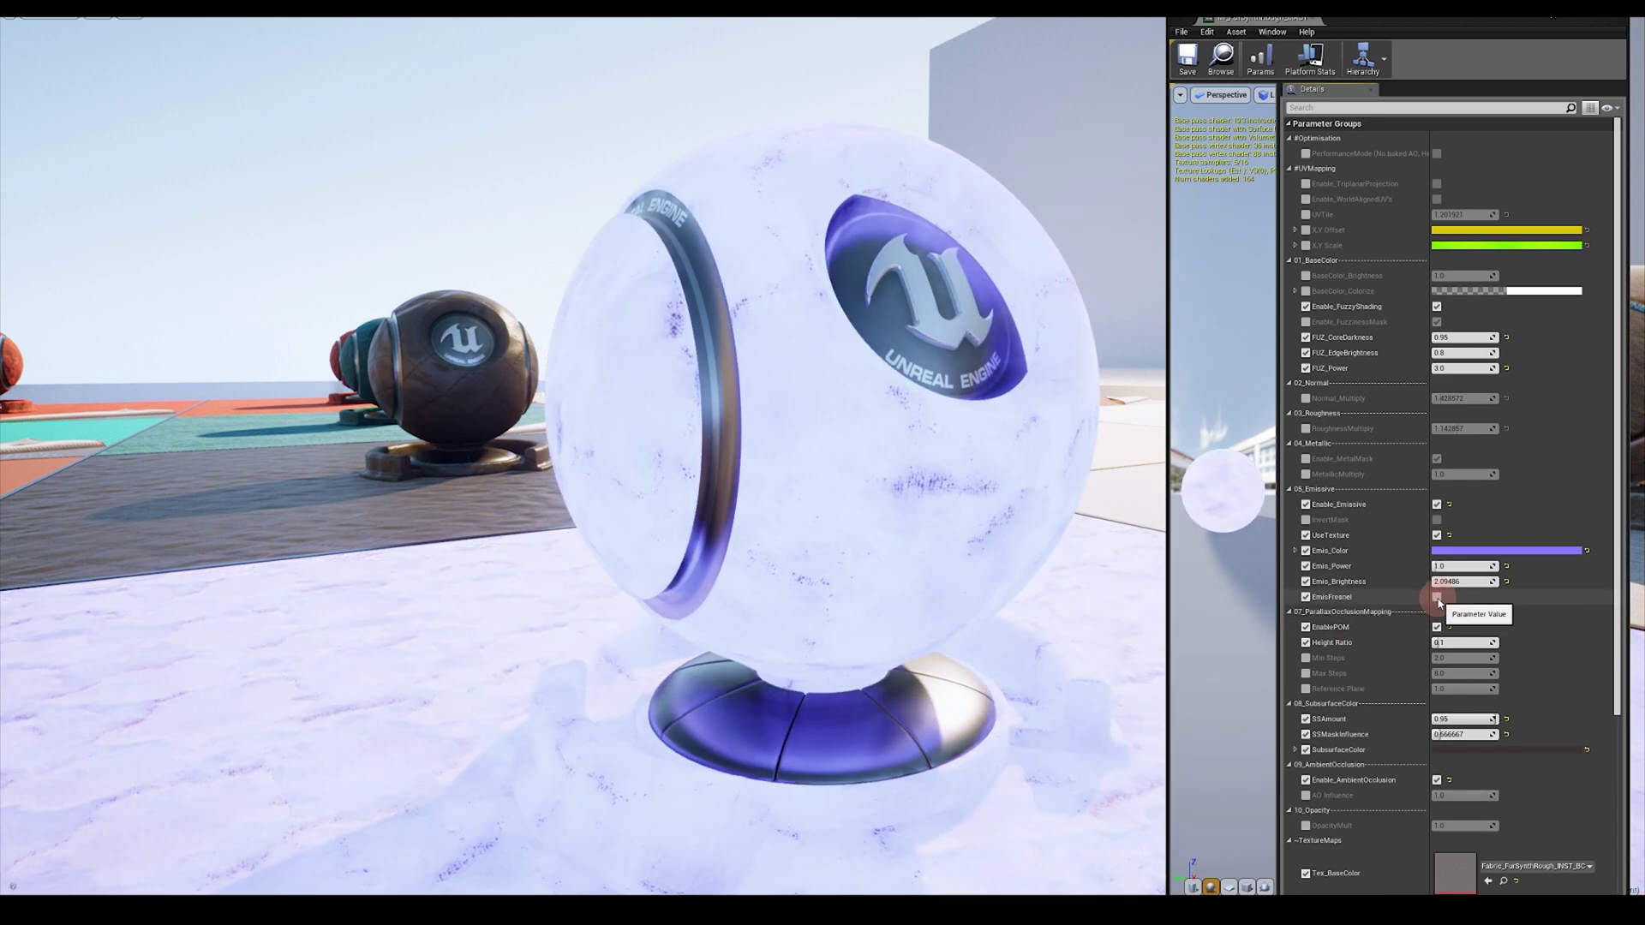
{"action": "left_click", "coordinate": [1437, 597]}
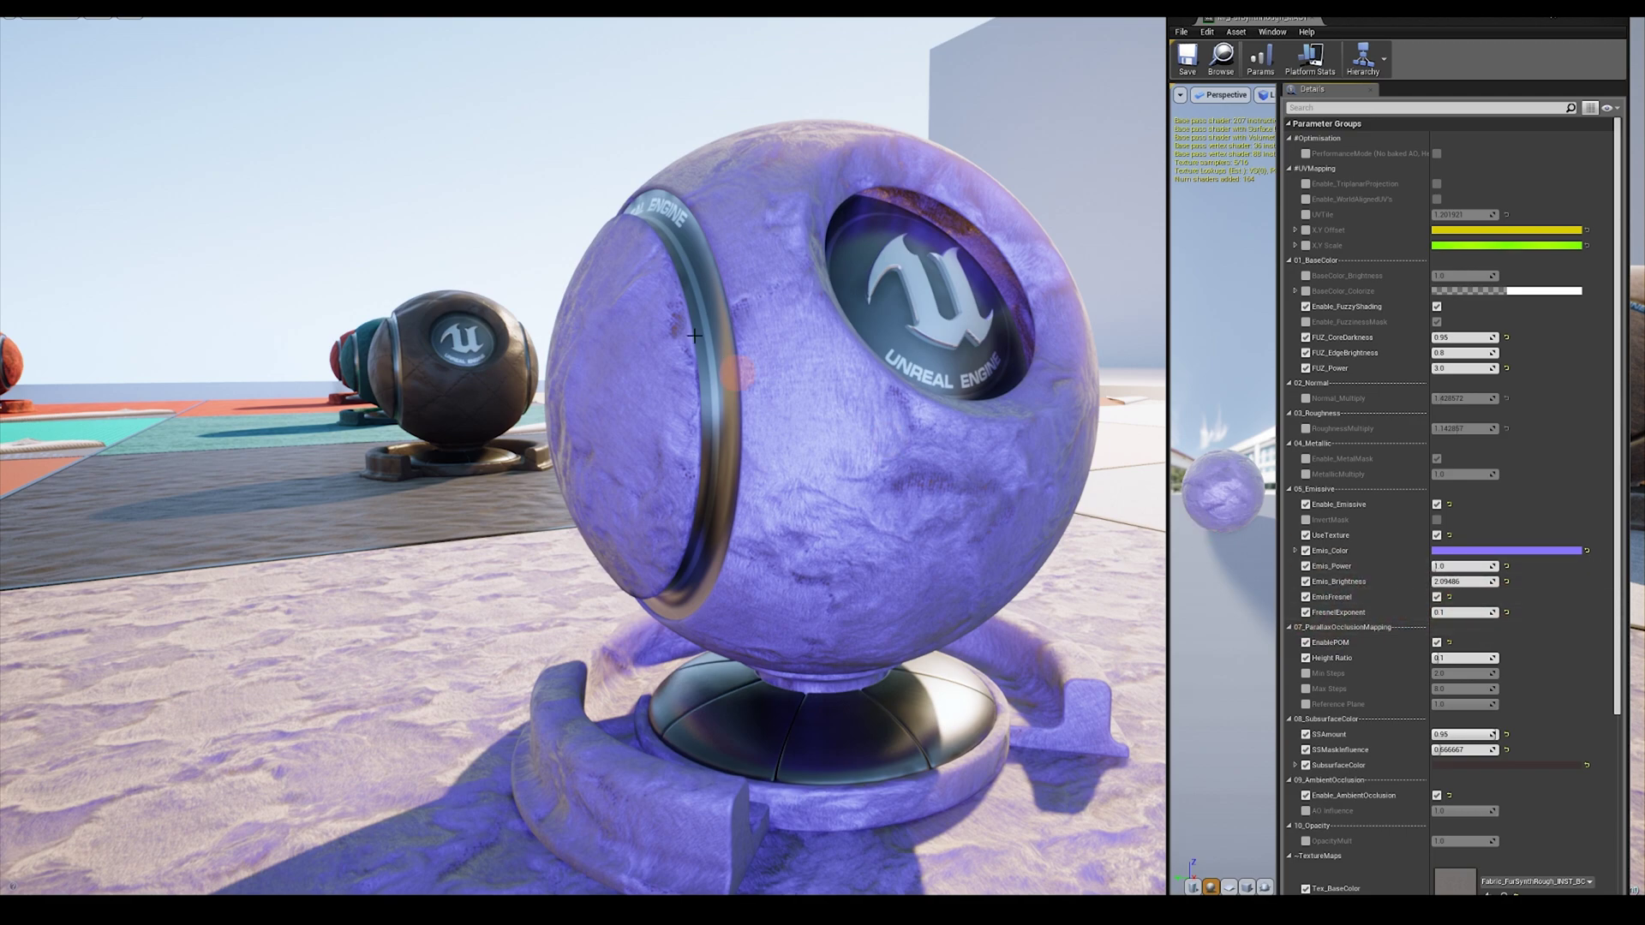
- Disable the Enable_Emissive override and compare the fur surface with EnablePOM off and on, leaving it on
{"action": "left_click_drag", "start_coordinate": [691, 323], "coordinate": [1071, 565], "text": "alt"}
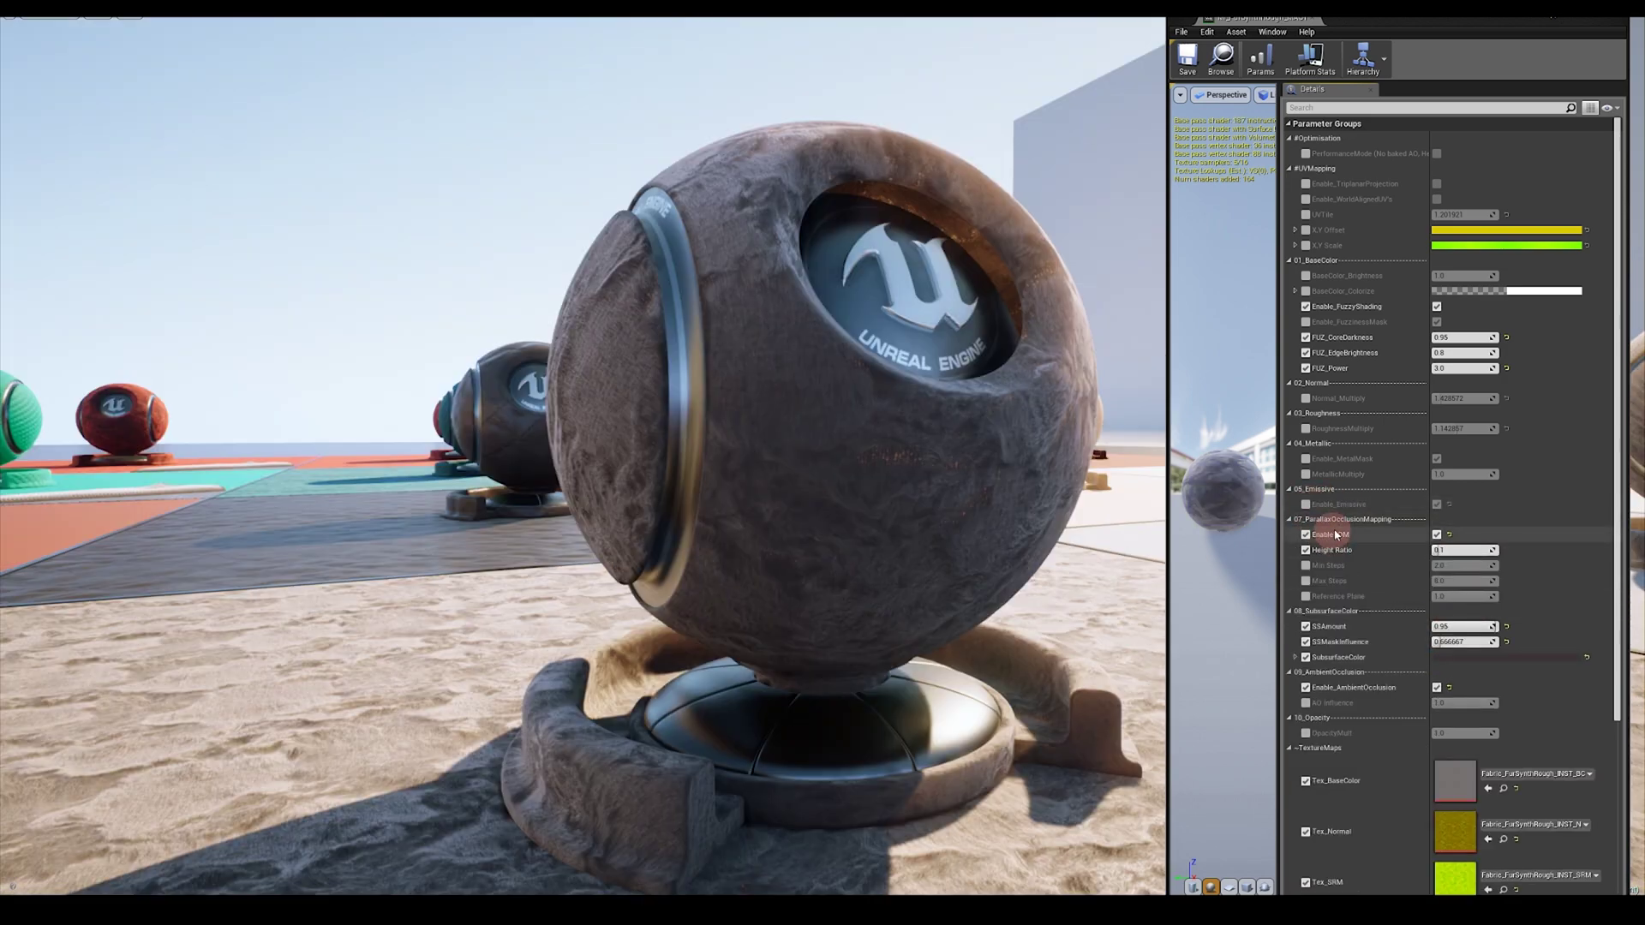
{"action": "left_click", "coordinate": [1306, 504]}
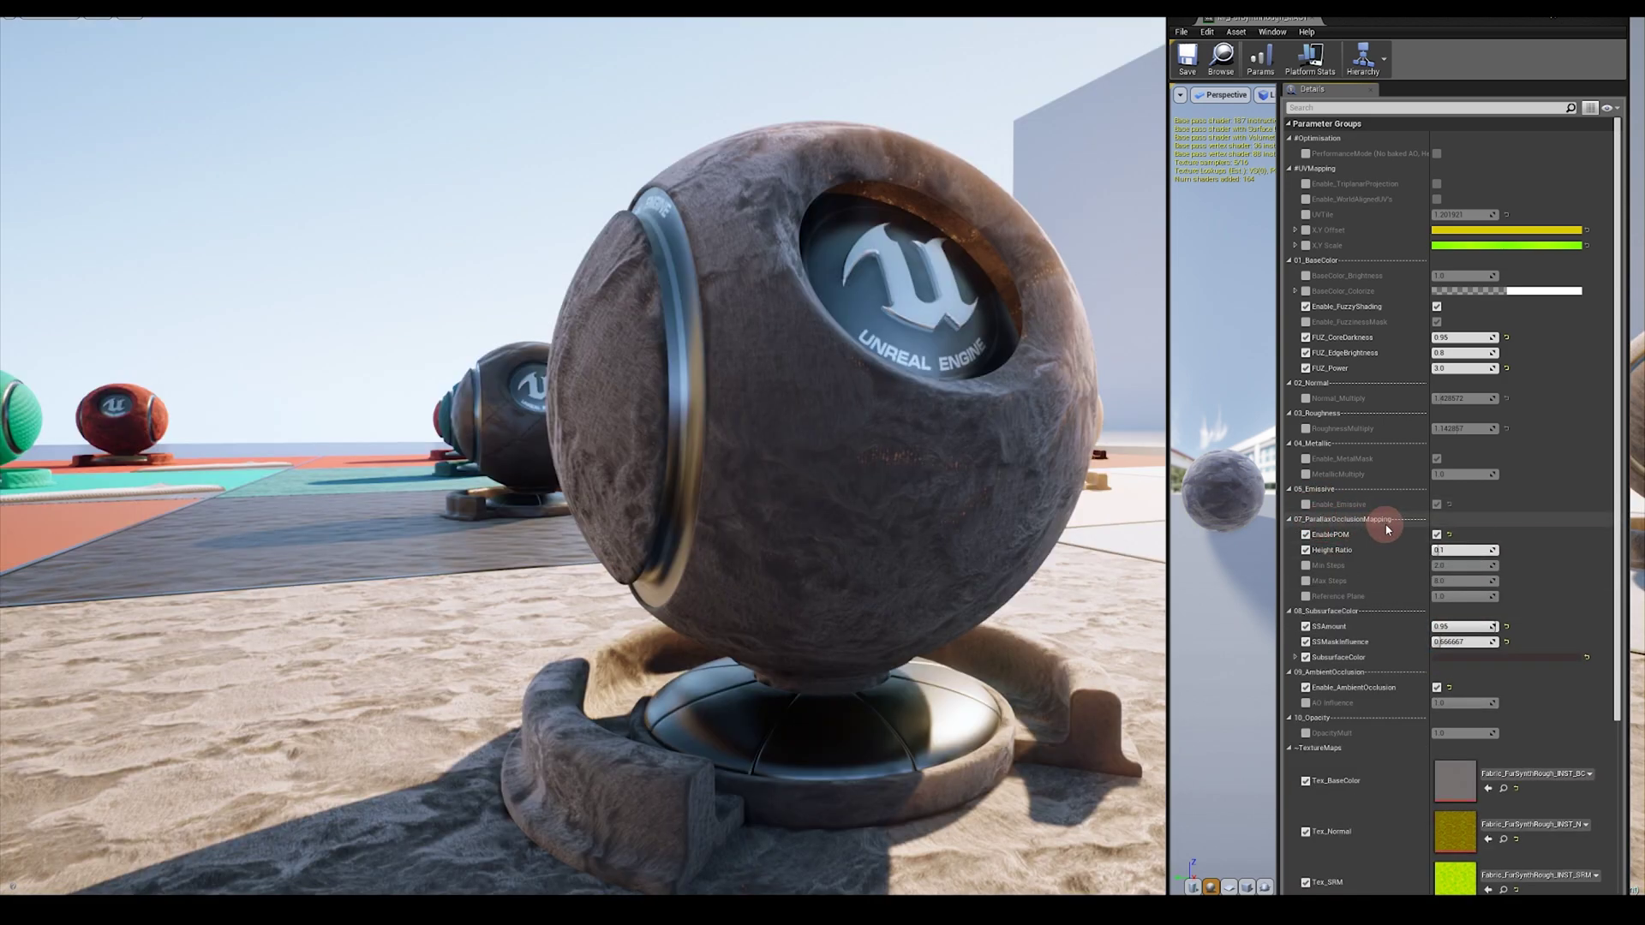
{"action": "left_click_drag", "start_coordinate": [646, 223], "coordinate": [859, 432], "text": "alt"}
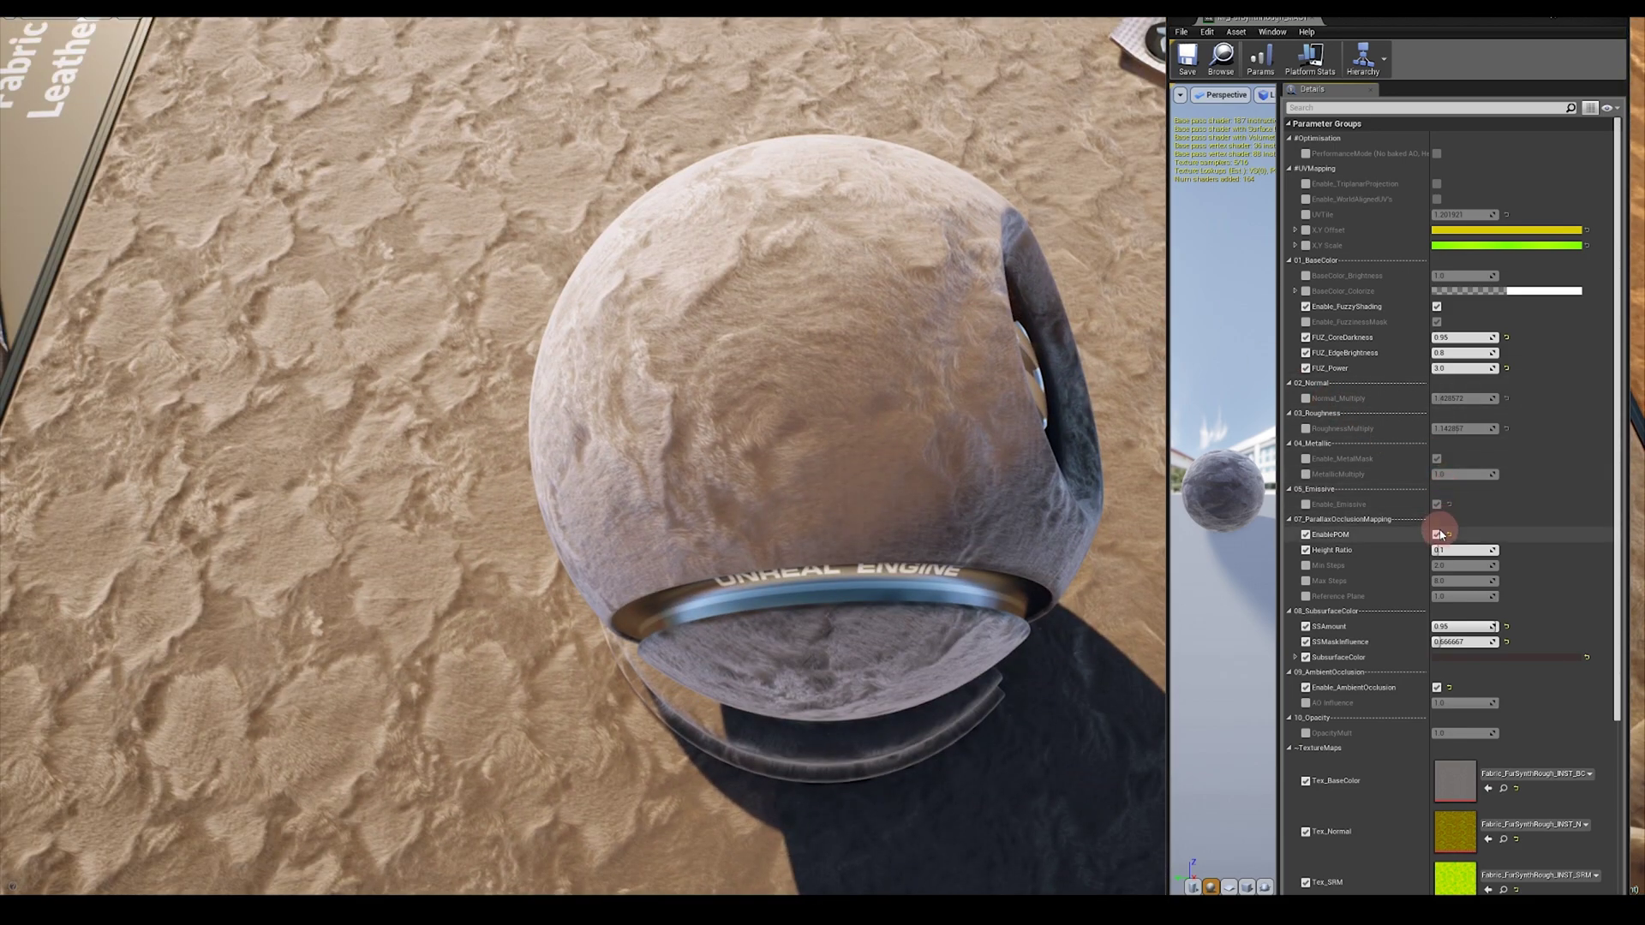
{"action": "left_click", "coordinate": [1437, 536]}
{"action": "left_click", "coordinate": [1437, 536]}
{"action": "left_click_drag", "start_coordinate": [776, 398], "coordinate": [923, 366], "text": "alt"}
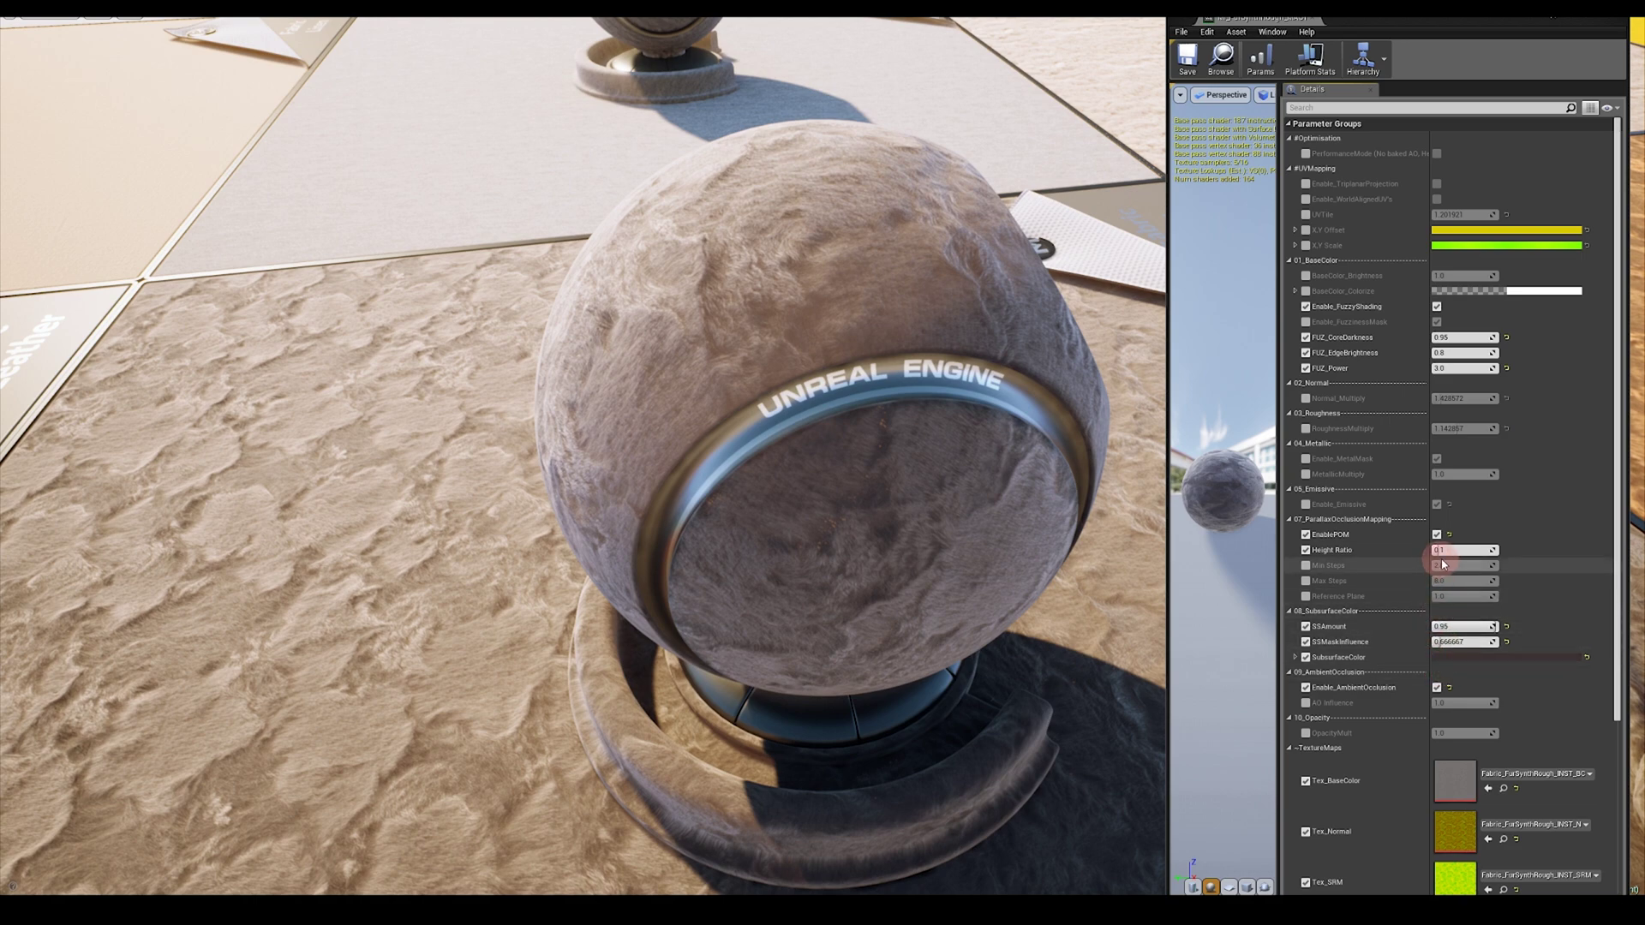
- Enable the Min Steps and Max Steps overrides and try a Height Ratio of 0.5 with 4 minimum and 16 maximum steps
{"action": "mouse_move", "coordinate": [1454, 552]}
{"action": "left_mouse_down"}
{"action": "mouse_move", "coordinate": [1505, 551]}
{"action": "mouse_move", "coordinate": [1432, 551]}
{"action": "left_mouse_up"}
{"action": "left_click", "coordinate": [1307, 566]}
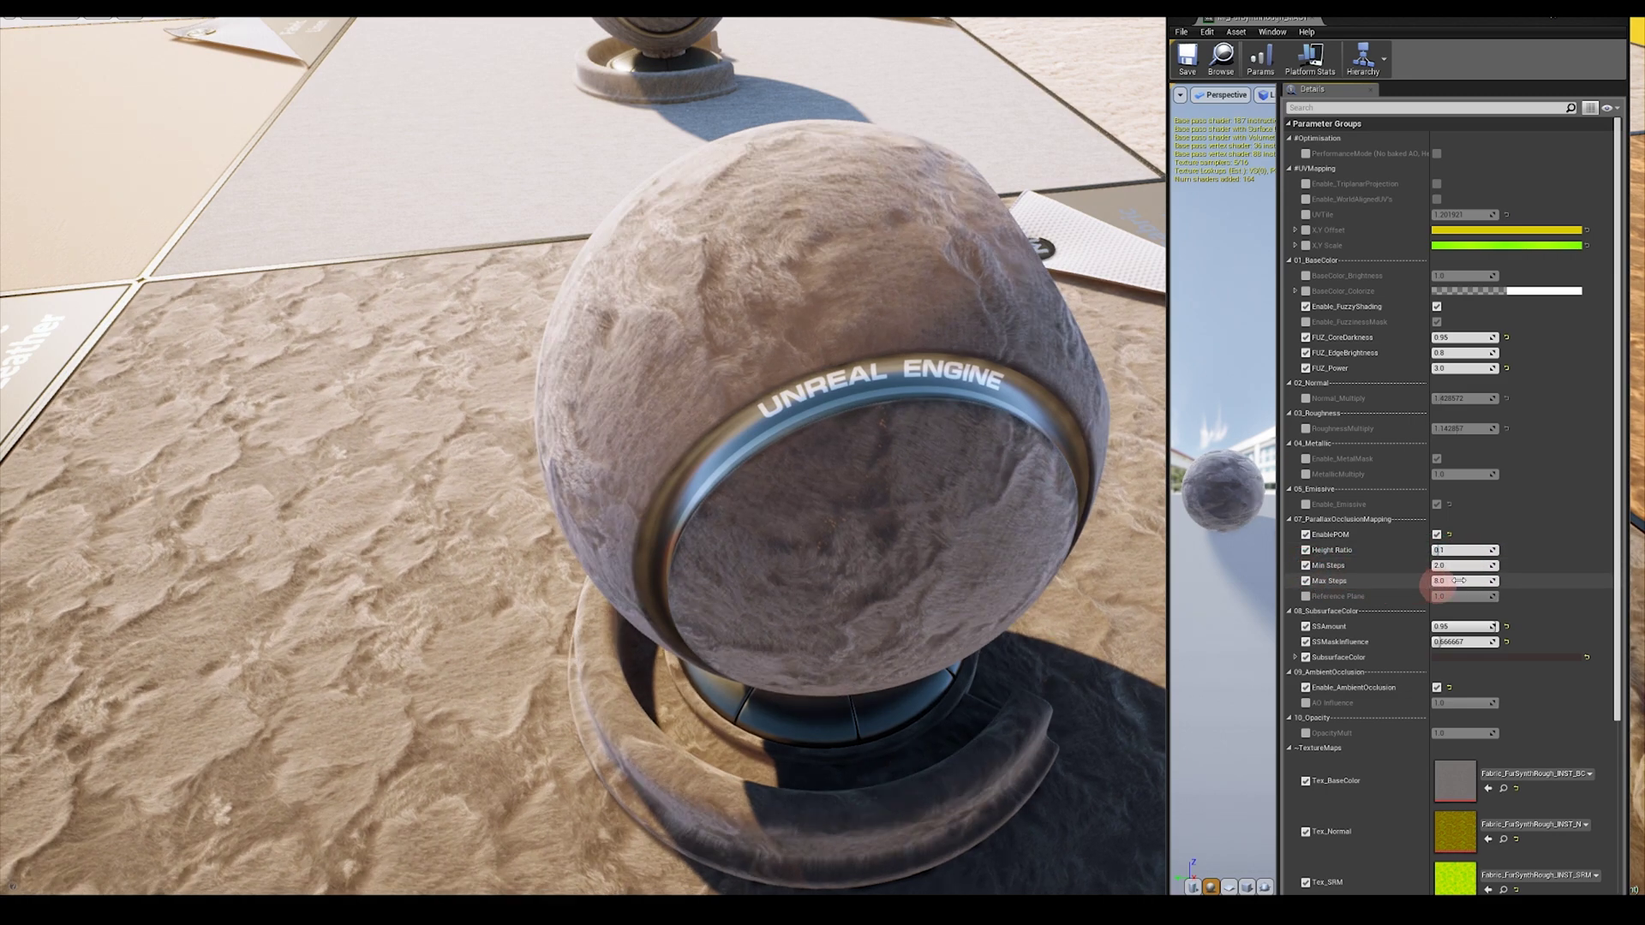
{"action": "left_click_drag", "start_coordinate": [1441, 551], "coordinate": [1468, 552]}
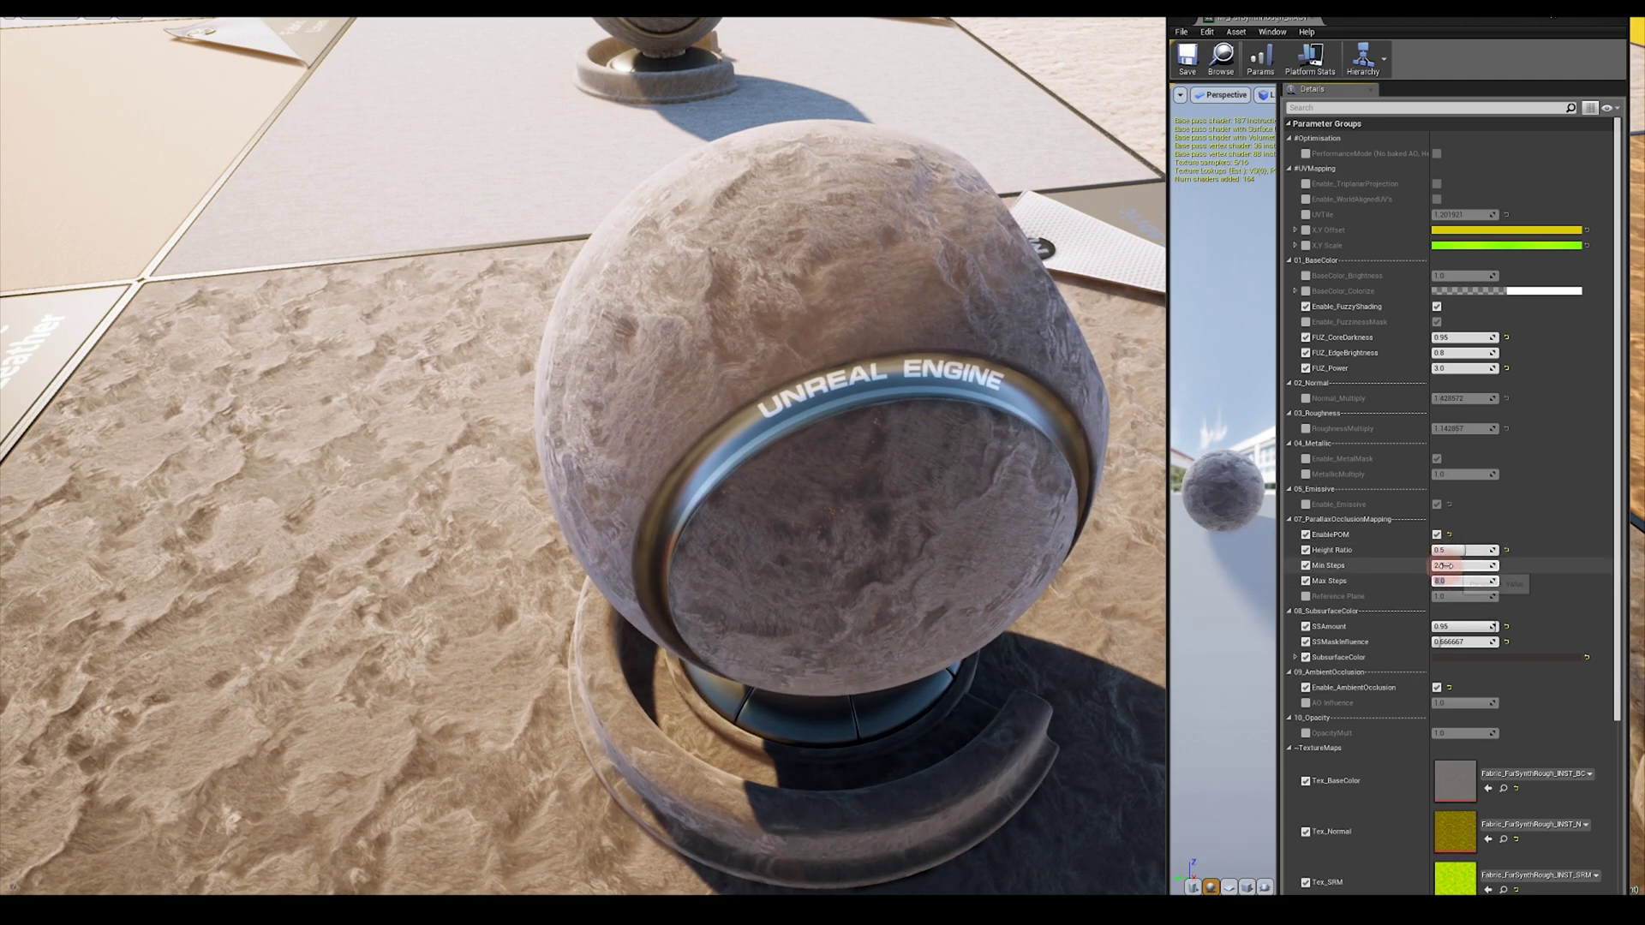
{"action": "left_click_drag", "start_coordinate": [764, 341], "coordinate": [758, 146], "text": "alt"}
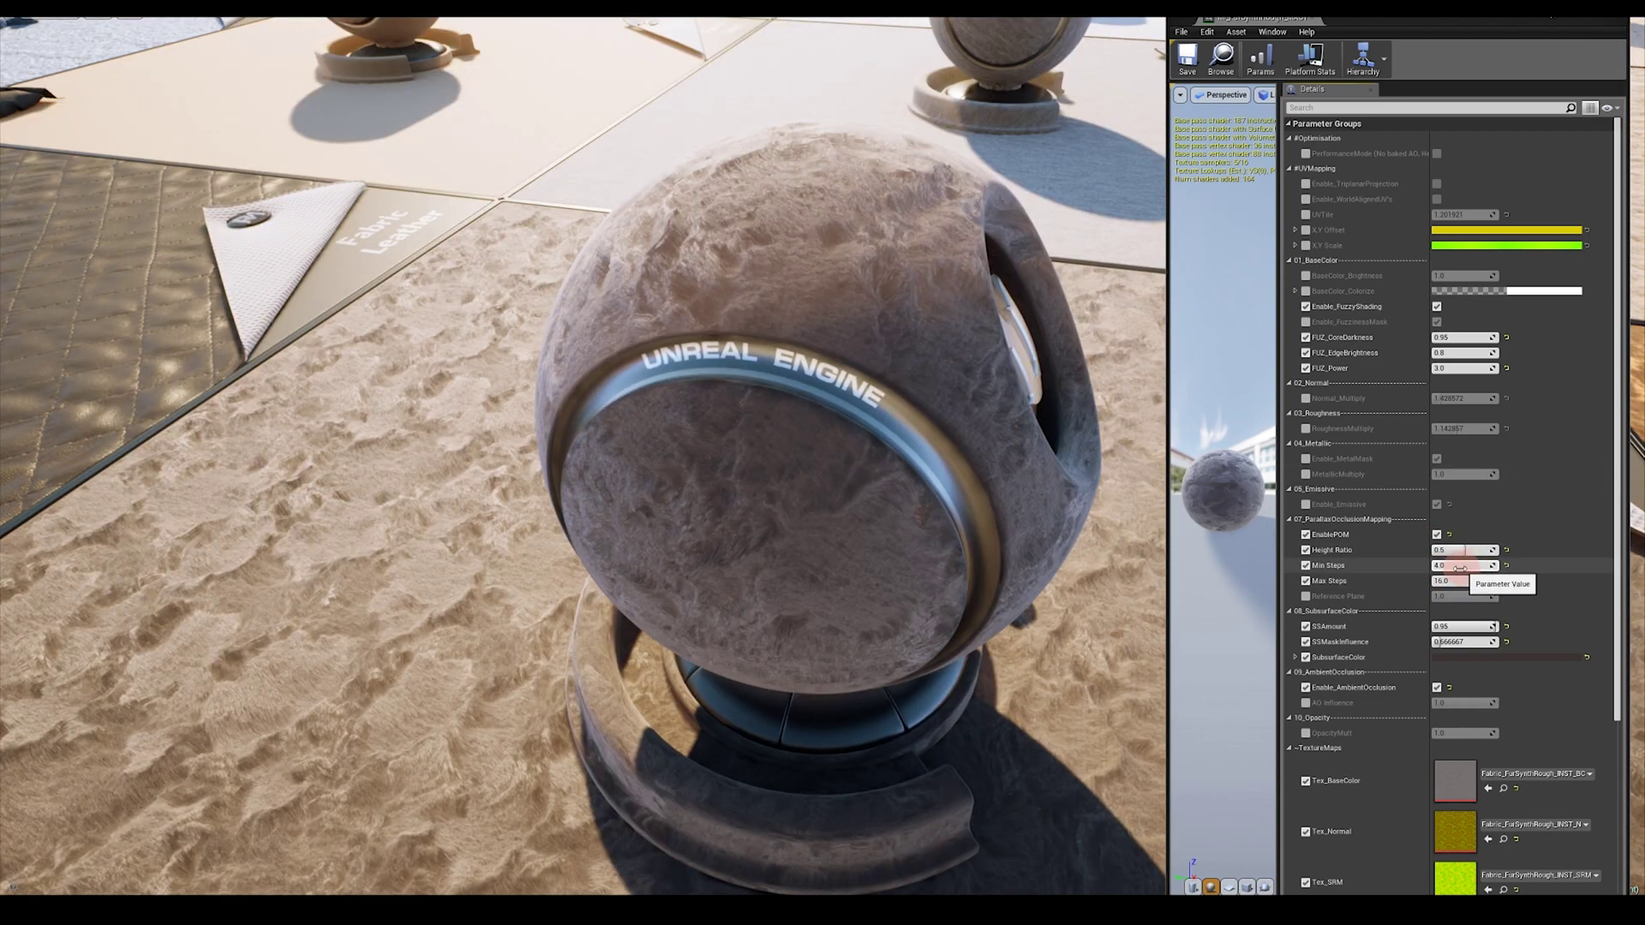
{"action": "left_click", "coordinate": [673, 289]}
{"action": "mouse_move", "coordinate": [782, 233]}
{"action": "left_mouse_down", "text": "alt"}
{"action": "mouse_move", "coordinate": [960, 185]}
{"action": "mouse_move", "coordinate": [1107, 299]}
{"action": "mouse_move", "coordinate": [896, 280]}
{"action": "mouse_move", "coordinate": [814, 249]}
{"action": "mouse_move", "coordinate": [776, 174]}
{"action": "left_mouse_up", "text": "alt"}
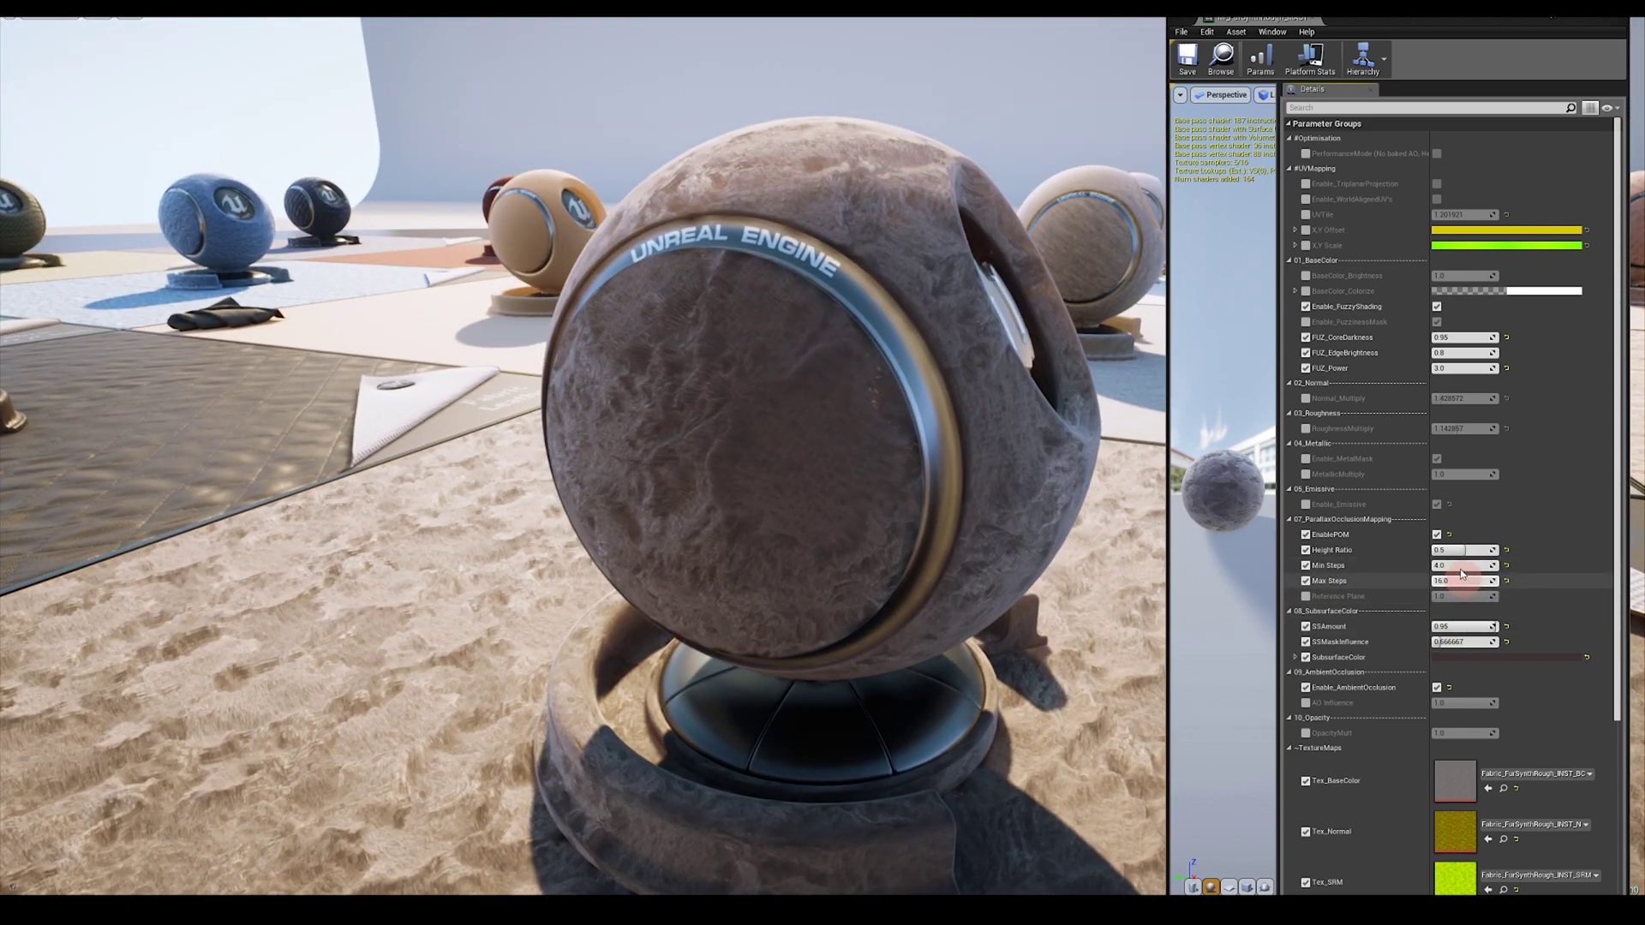
- Restore the parallax settings to Height Ratio 0.1, Min Steps 2 and Max Steps 8
{"action": "left_click", "coordinate": [886, 602]}
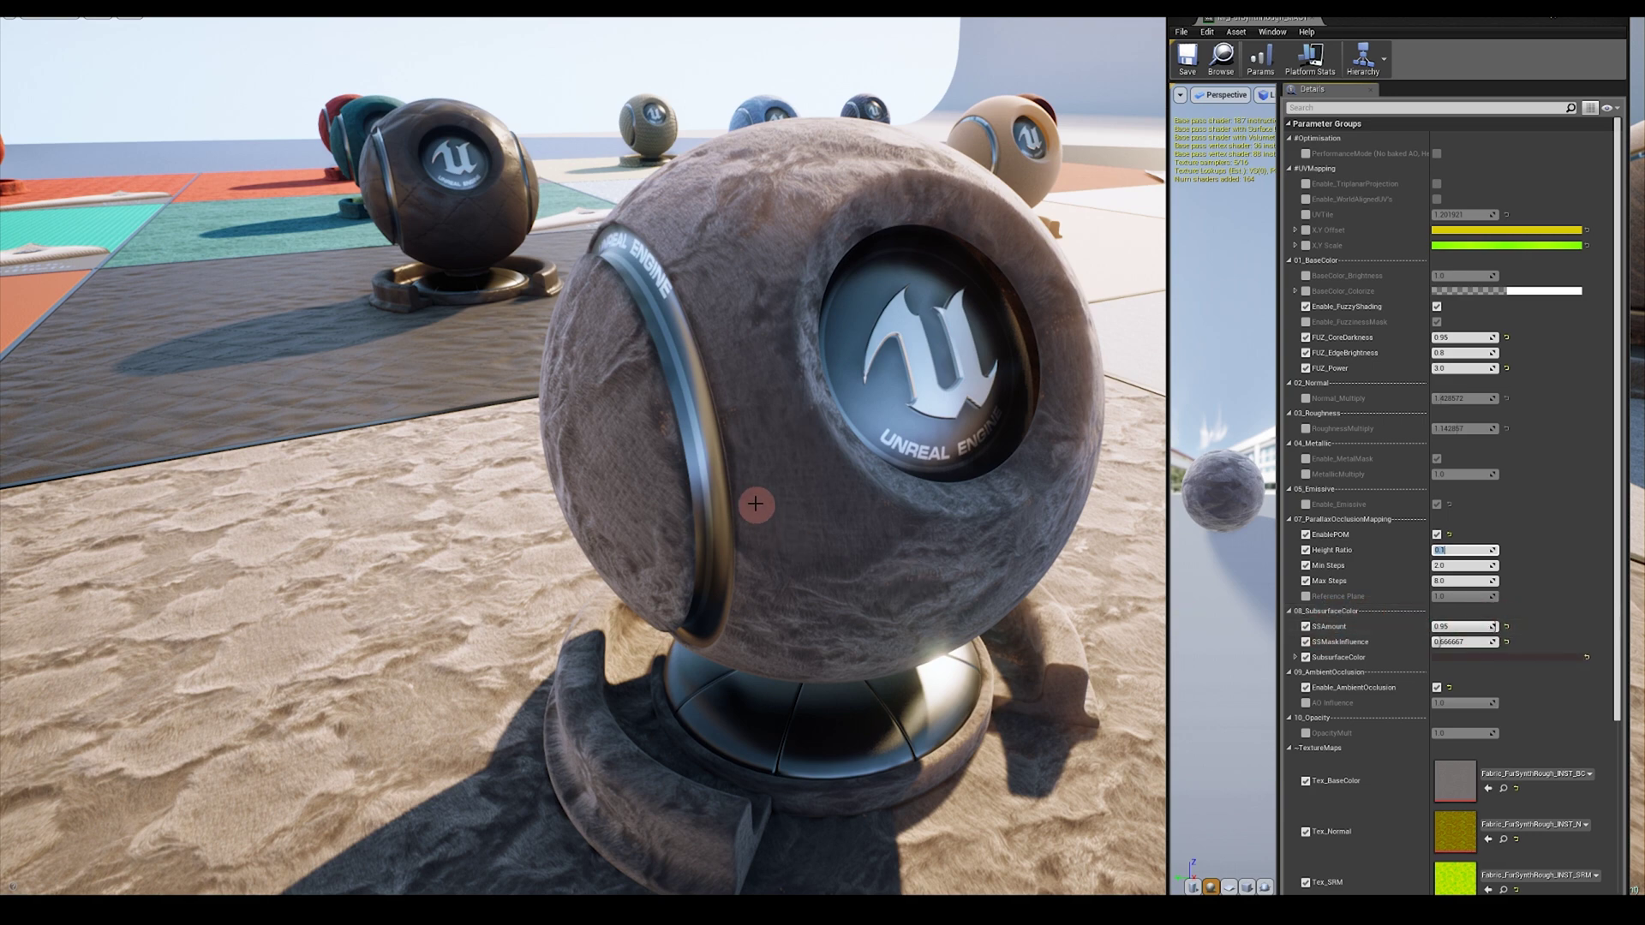
{"action": "left_click_drag", "start_coordinate": [753, 496], "coordinate": [771, 514]}
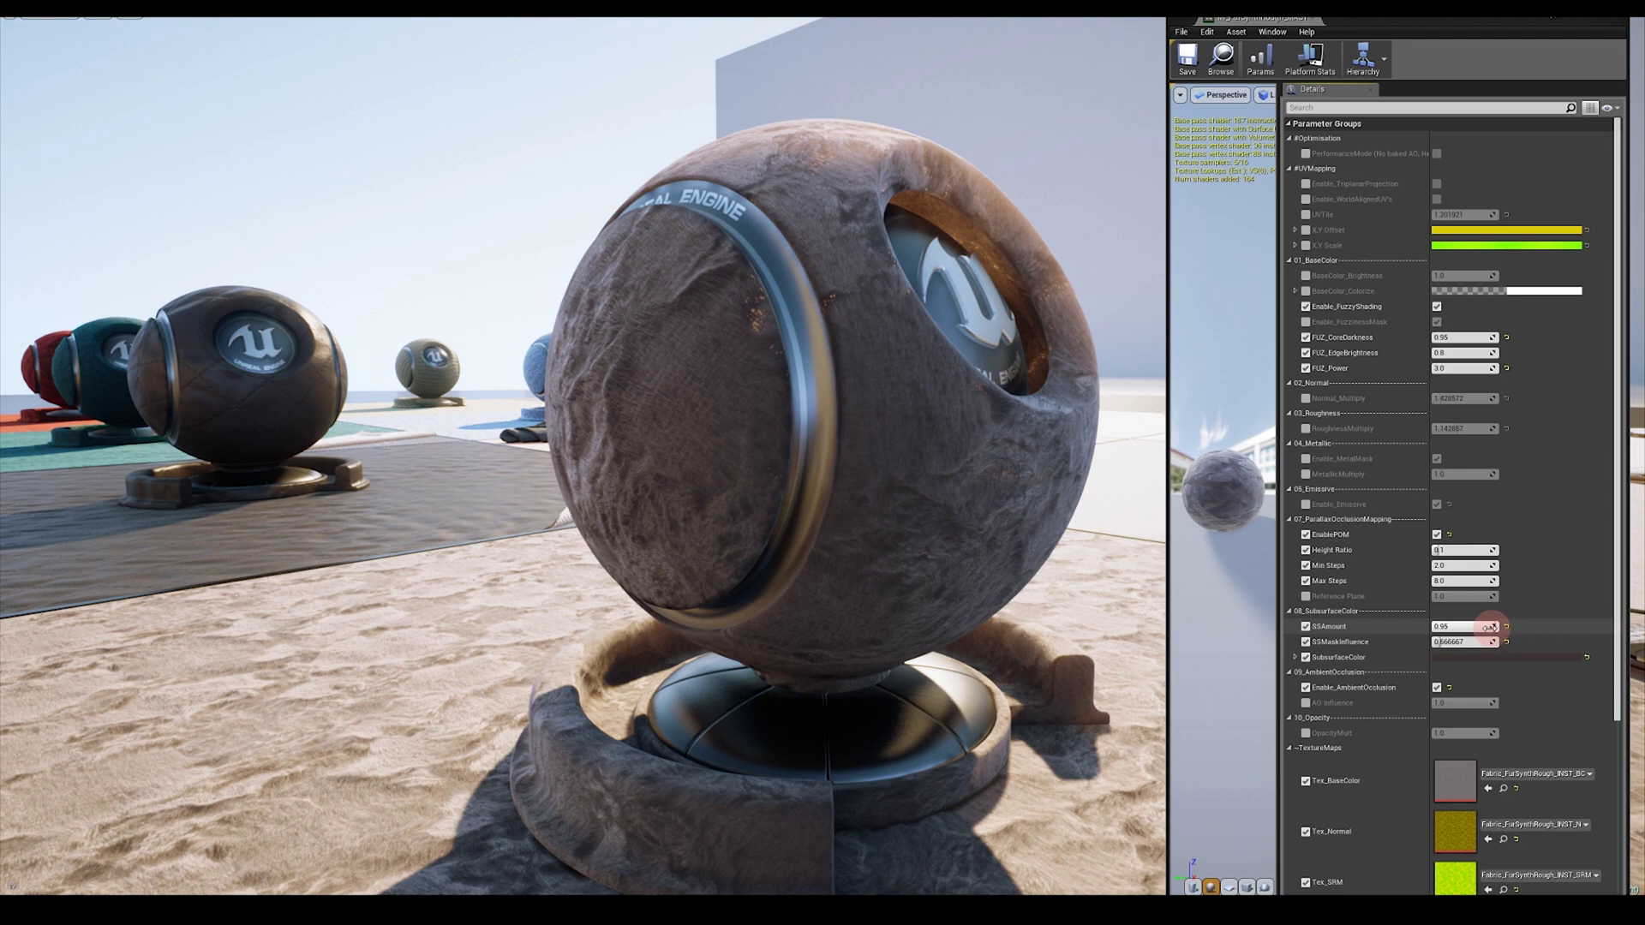
- Try SSMaskInfluence at 1.0 and 0.0 on the fur material and undo the changes
{"action": "mouse_move", "coordinate": [1491, 627]}
{"action": "left_mouse_down"}
{"action": "mouse_move", "coordinate": [1422, 627]}
{"action": "mouse_move", "coordinate": [1533, 625]}
{"action": "mouse_move", "coordinate": [1406, 625]}
{"action": "mouse_move", "coordinate": [1494, 628]}
{"action": "mouse_move", "coordinate": [1407, 628]}
{"action": "mouse_move", "coordinate": [1480, 625]}
{"action": "left_mouse_up"}
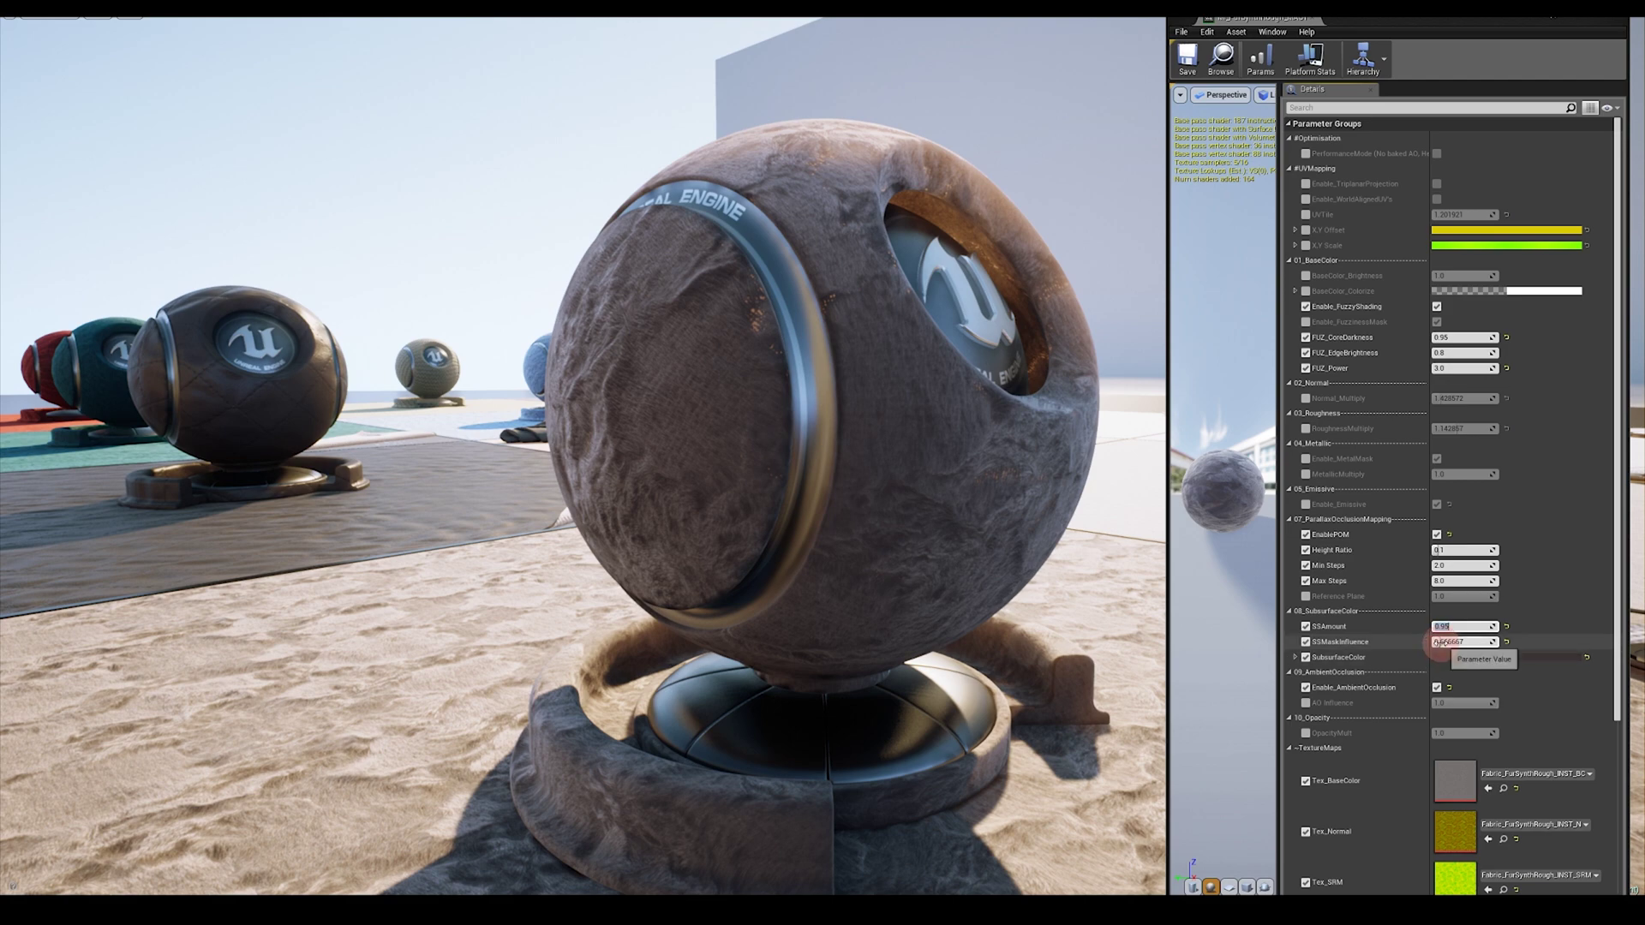
{"action": "mouse_move", "coordinate": [1440, 643]}
{"action": "left_mouse_down"}
{"action": "mouse_move", "coordinate": [1495, 647]}
{"action": "mouse_move", "coordinate": [1448, 649]}
{"action": "left_mouse_up"}
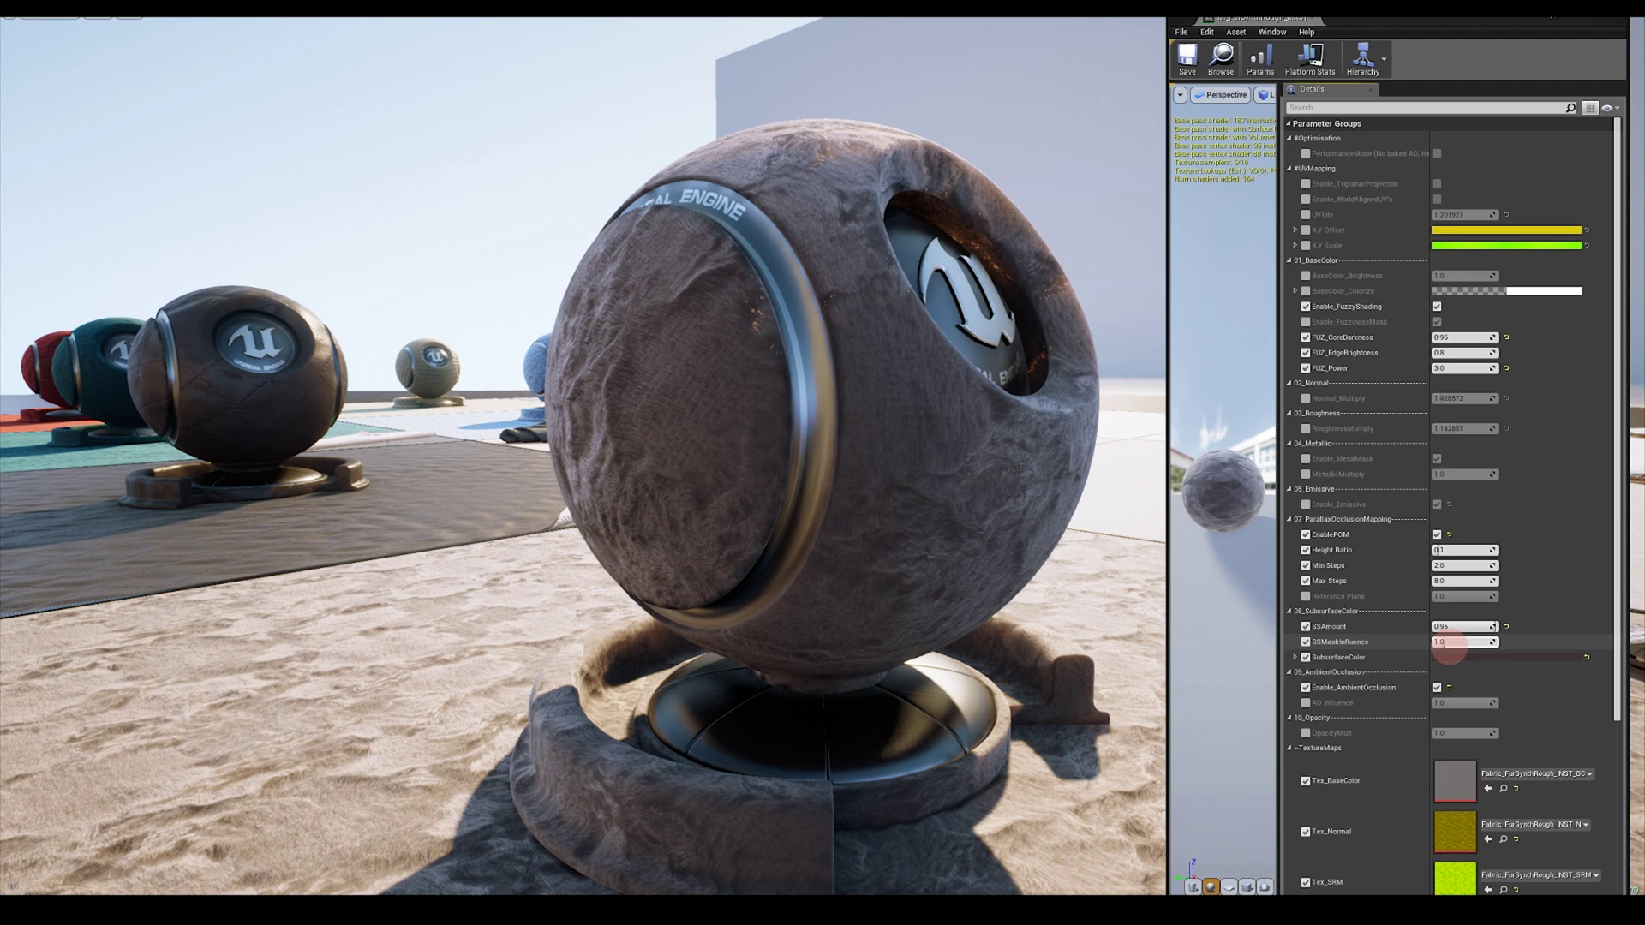
{"action": "left_click_drag", "start_coordinate": [1448, 651], "coordinate": [1410, 644]}
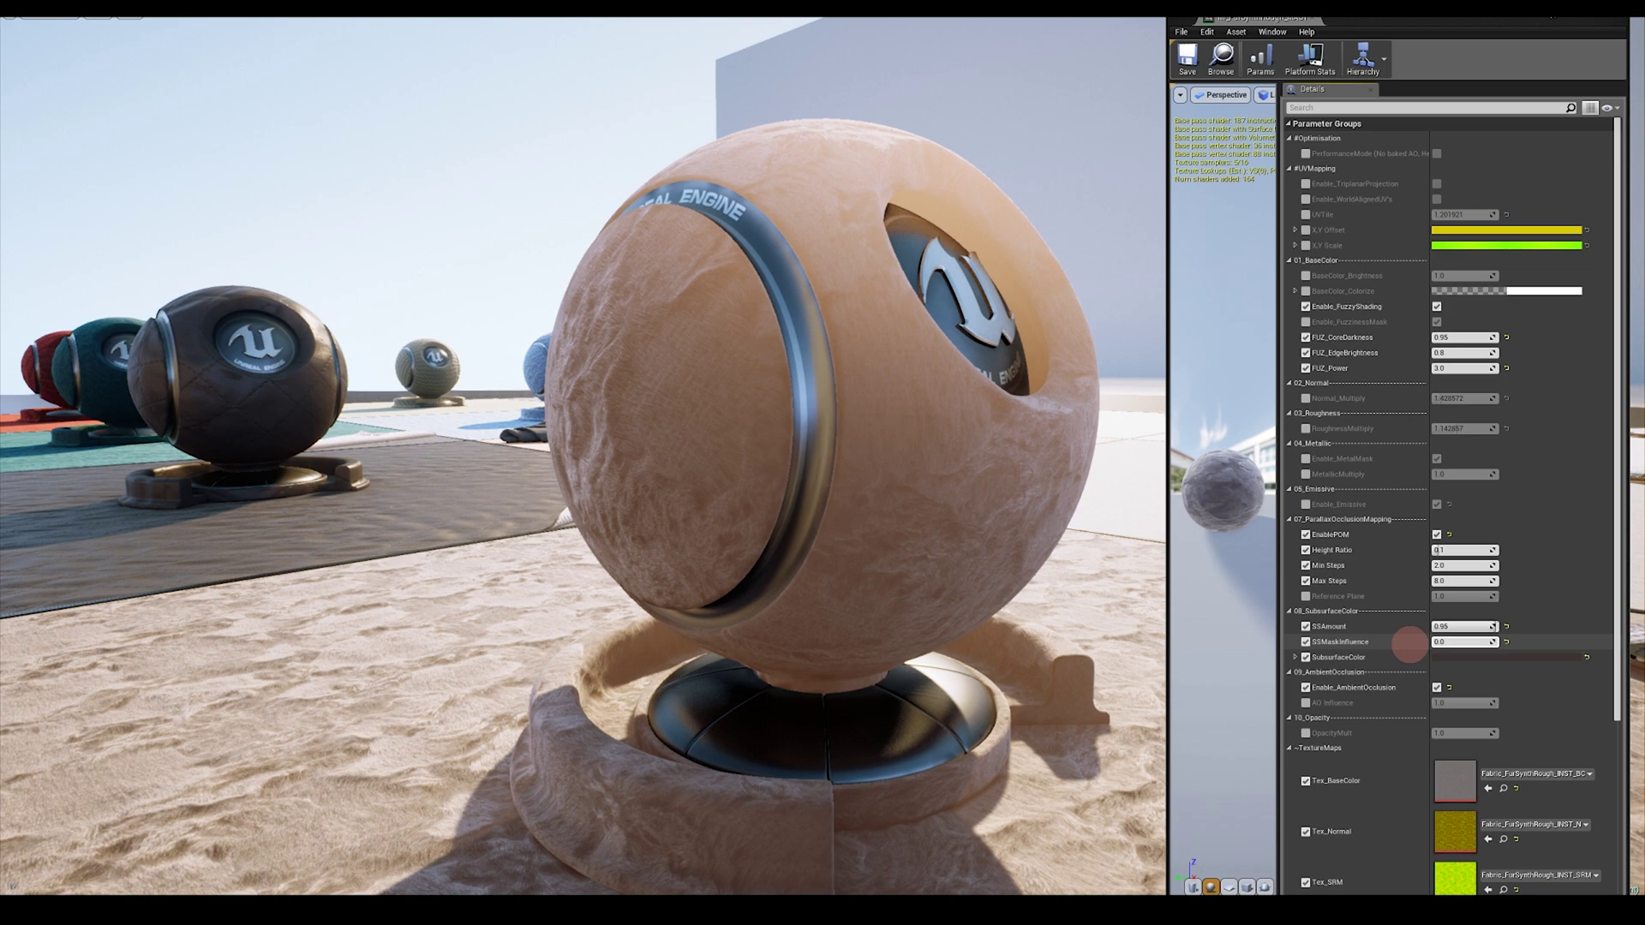
{"action": "left_click_drag", "start_coordinate": [1409, 644], "coordinate": [1417, 647]}
{"action": "key", "text": "ctrl+z"}
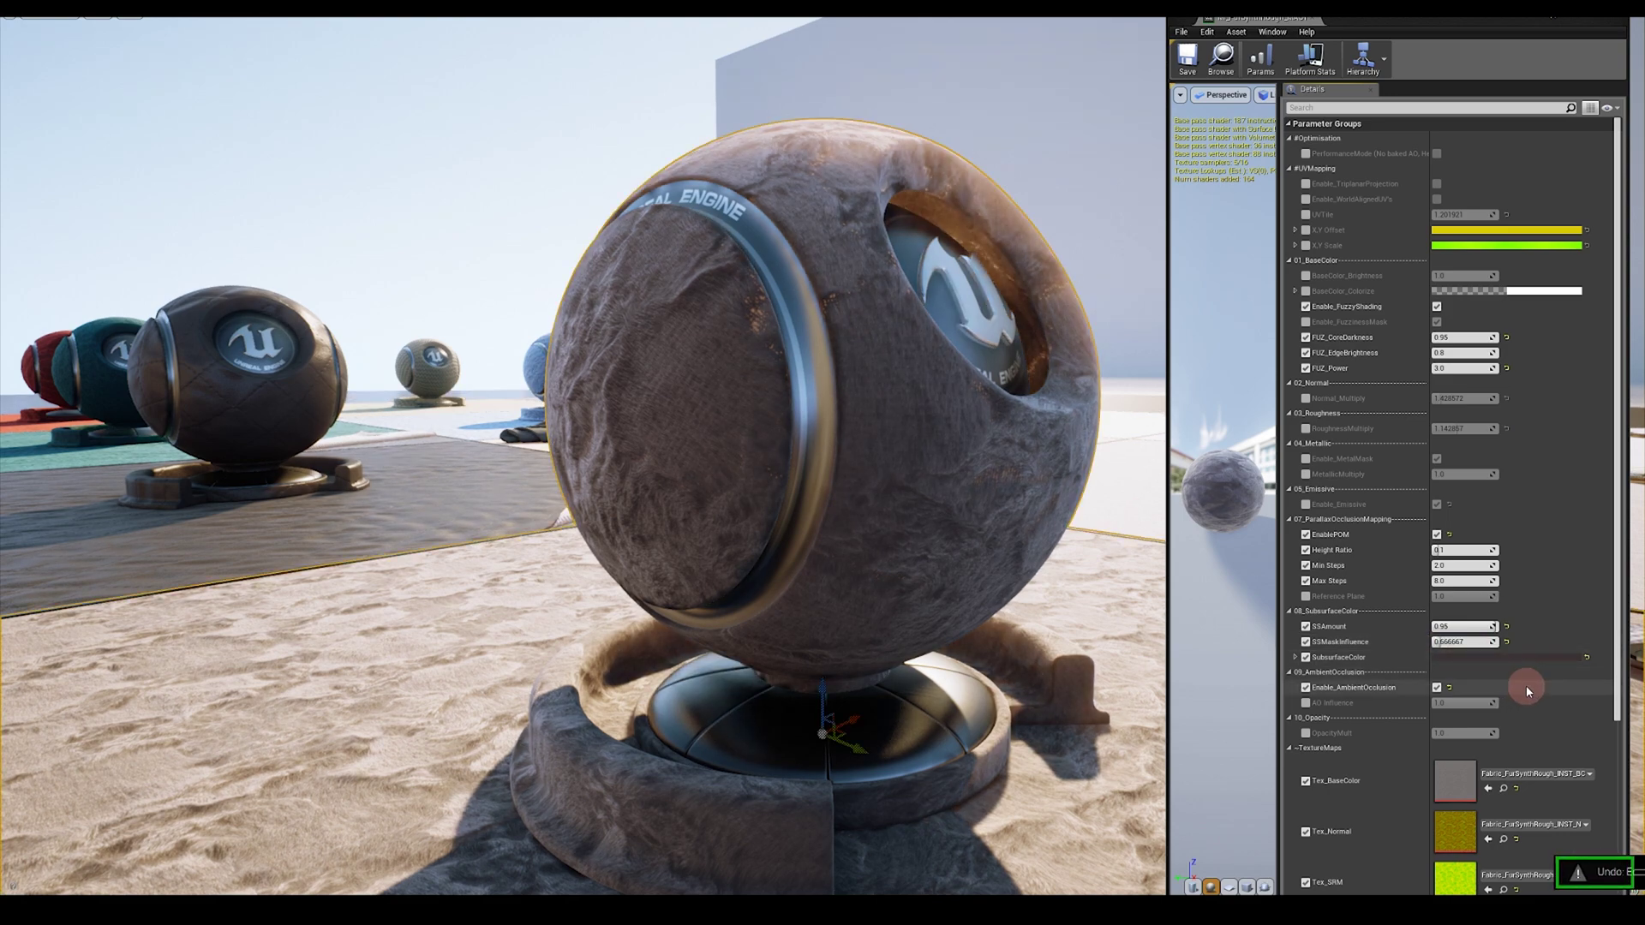
- Try a purple SubsurfaceColor on the fur material and cancel the color change
{"action": "left_click", "coordinate": [1477, 662]}
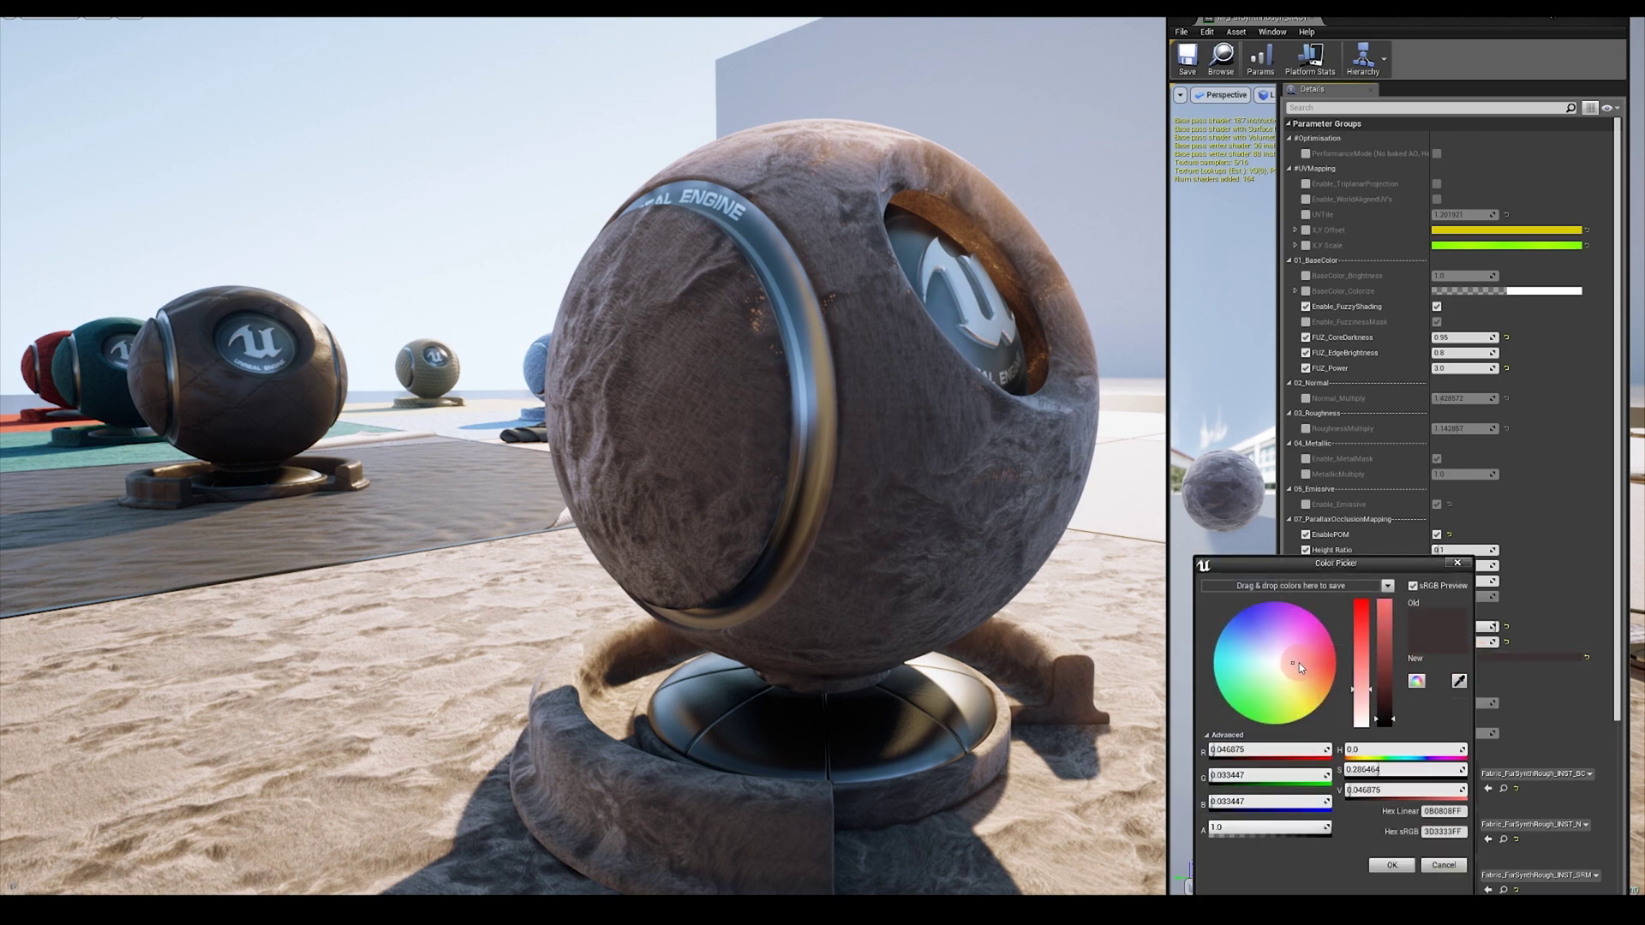
{"action": "left_click_drag", "start_coordinate": [1299, 664], "coordinate": [1273, 631]}
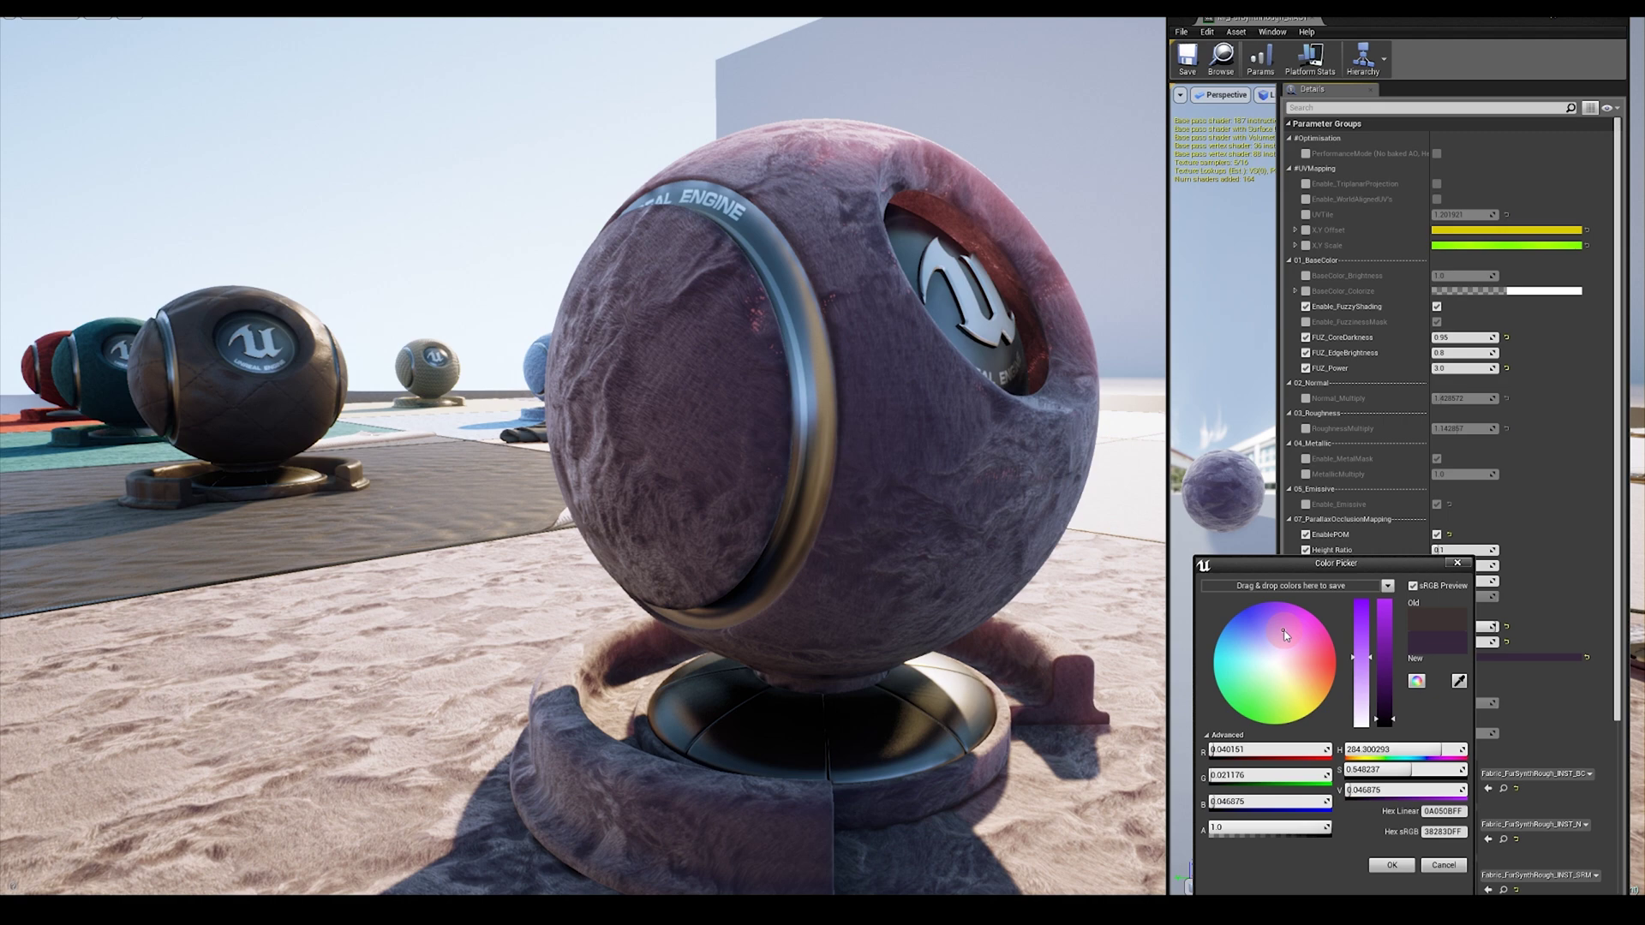
{"action": "left_click", "coordinate": [1444, 866]}
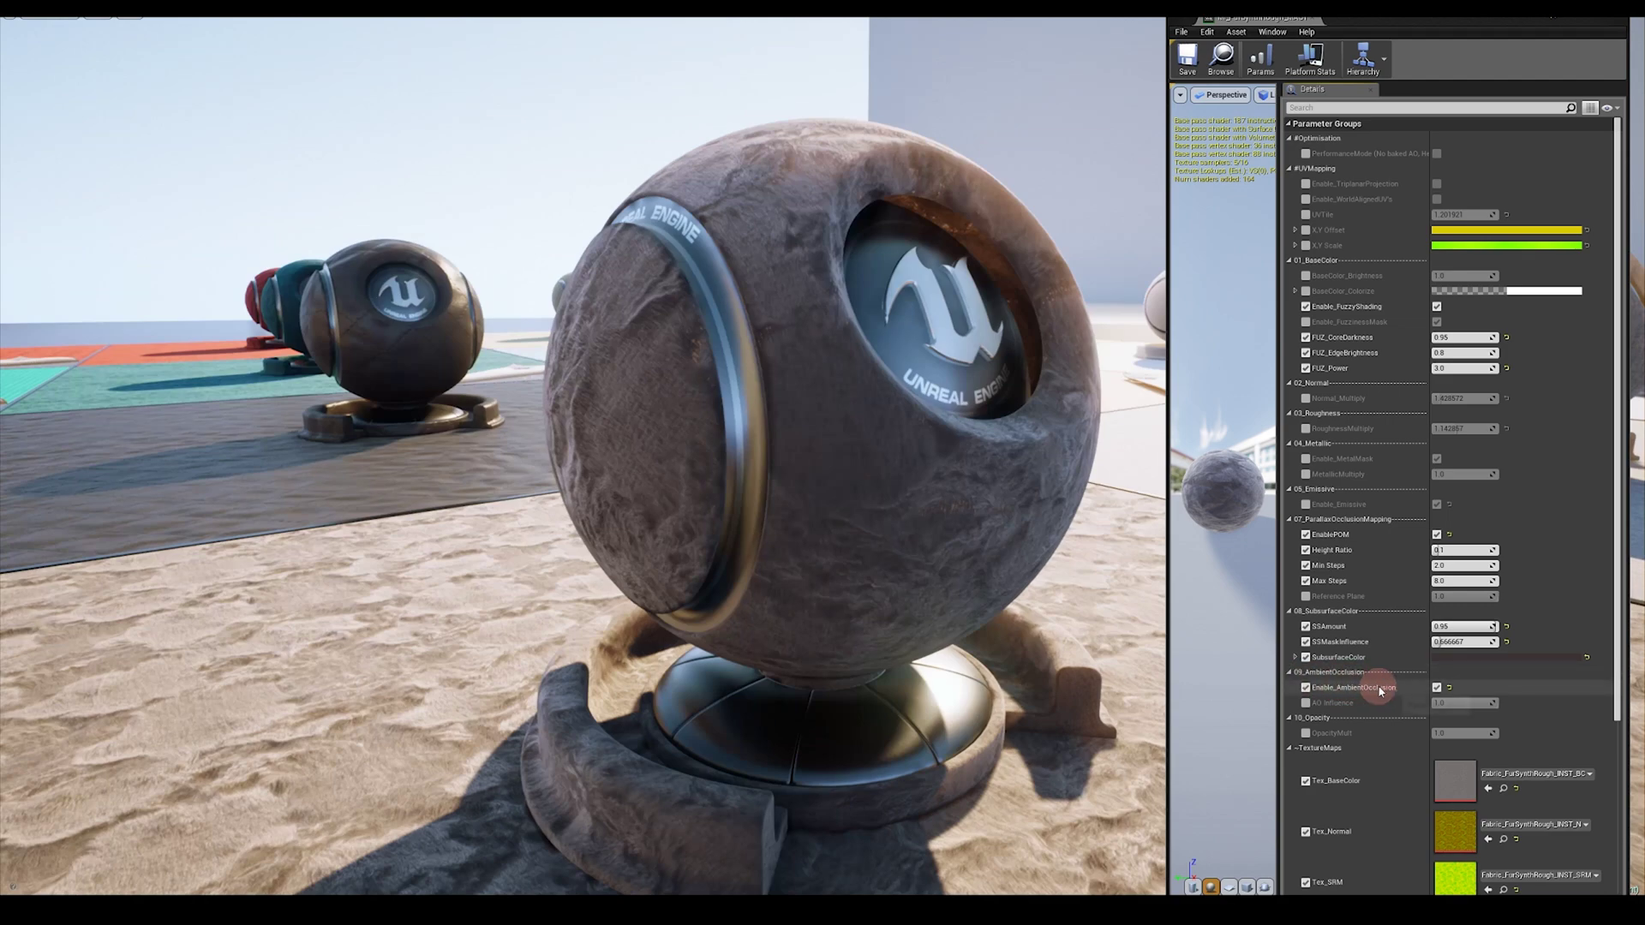
- Compare the ball with Enable_AmbientOcclusion off and on, and switch the AO Influence override on and off again
{"action": "left_click", "coordinate": [1436, 688]}
{"action": "left_click", "coordinate": [1436, 687]}
{"action": "left_click_drag", "start_coordinate": [736, 435], "coordinate": [910, 496], "text": "alt"}
{"action": "left_click", "coordinate": [1438, 689]}
{"action": "left_click", "coordinate": [1437, 689]}
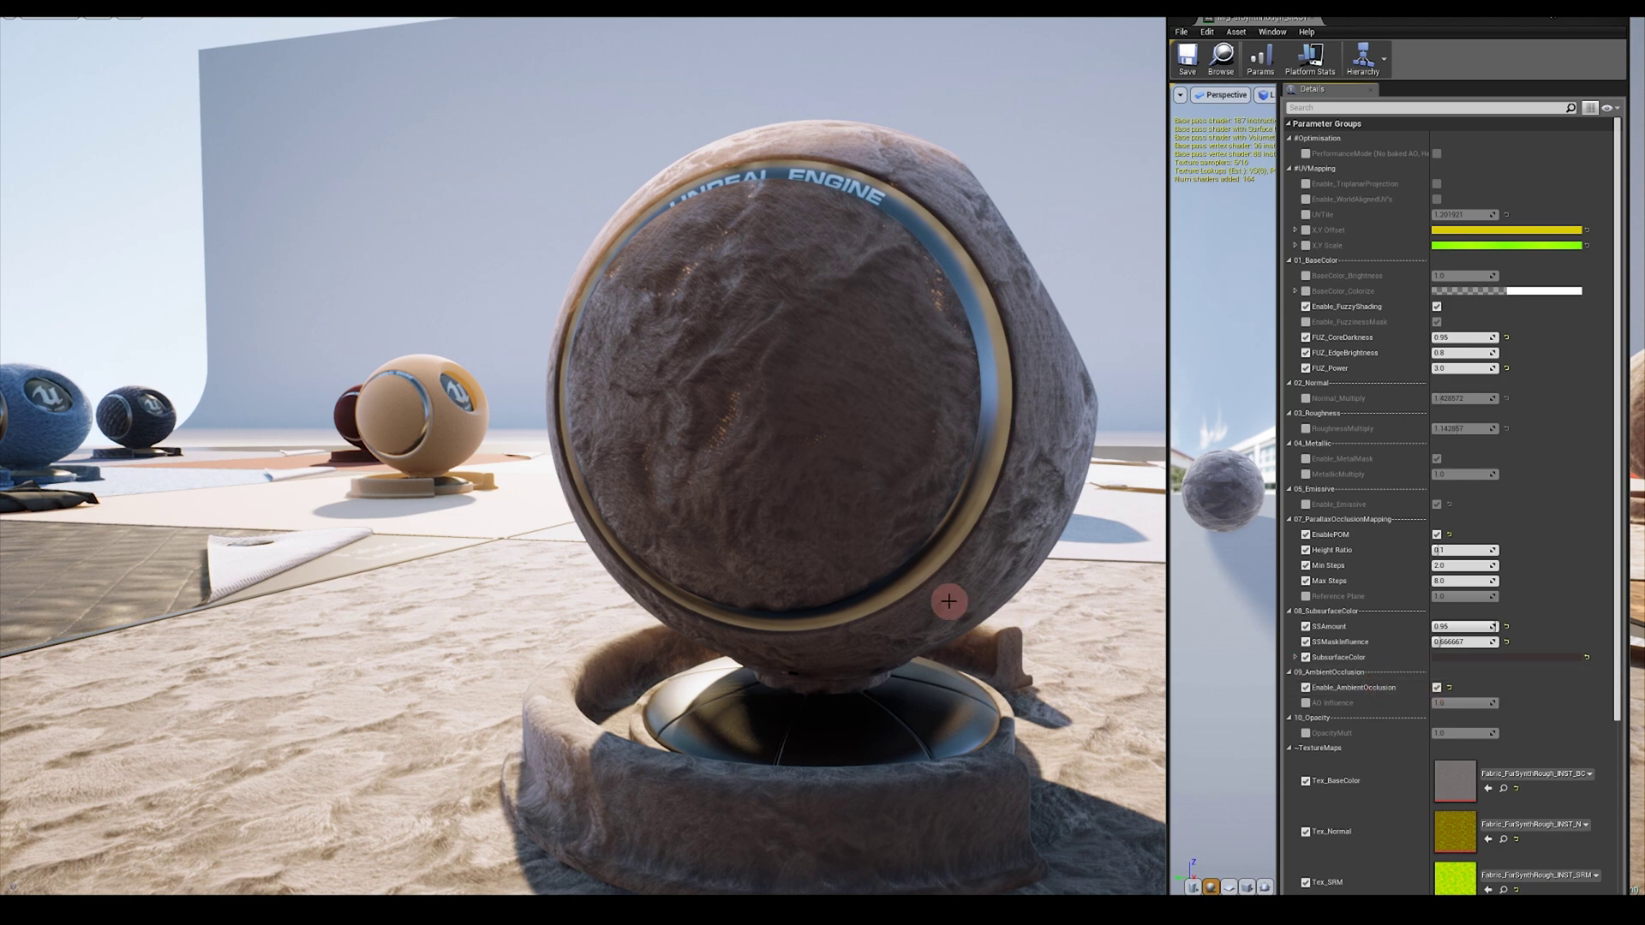
{"action": "left_click", "coordinate": [1306, 702]}
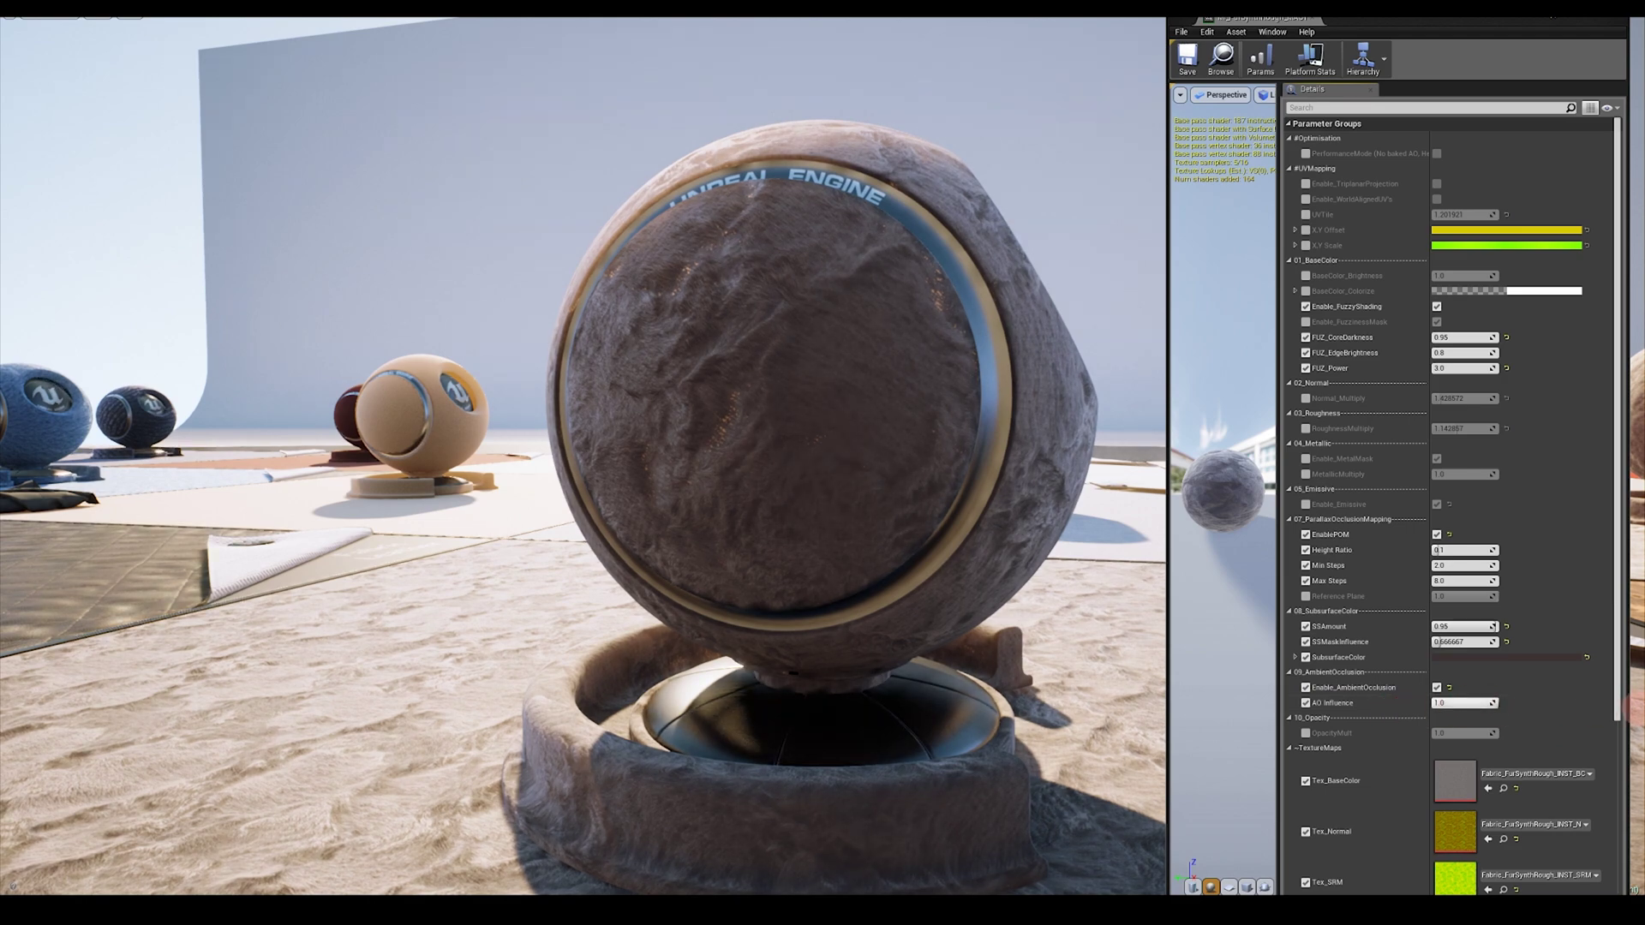
{"action": "left_click", "coordinate": [1306, 703]}
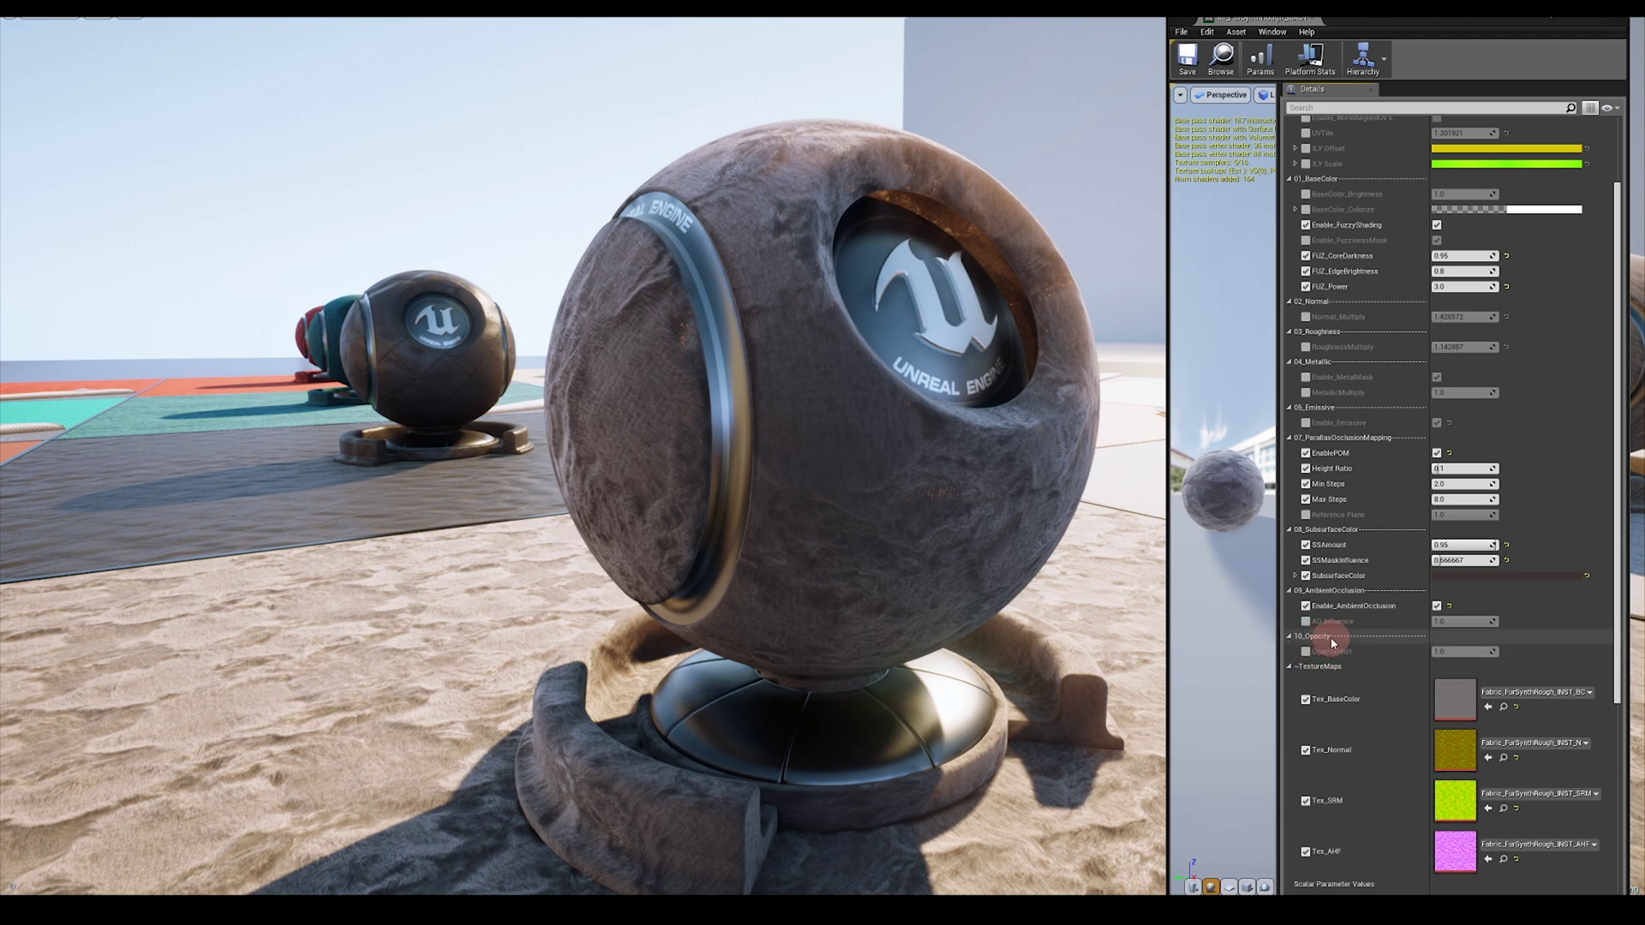
- Override the Blend Mode as Masked in the material property overrides and inspect the ball from another side
{"action": "scroll", "coordinate": [1333, 641], "scroll_direction": "down", "scroll_amount": 5}
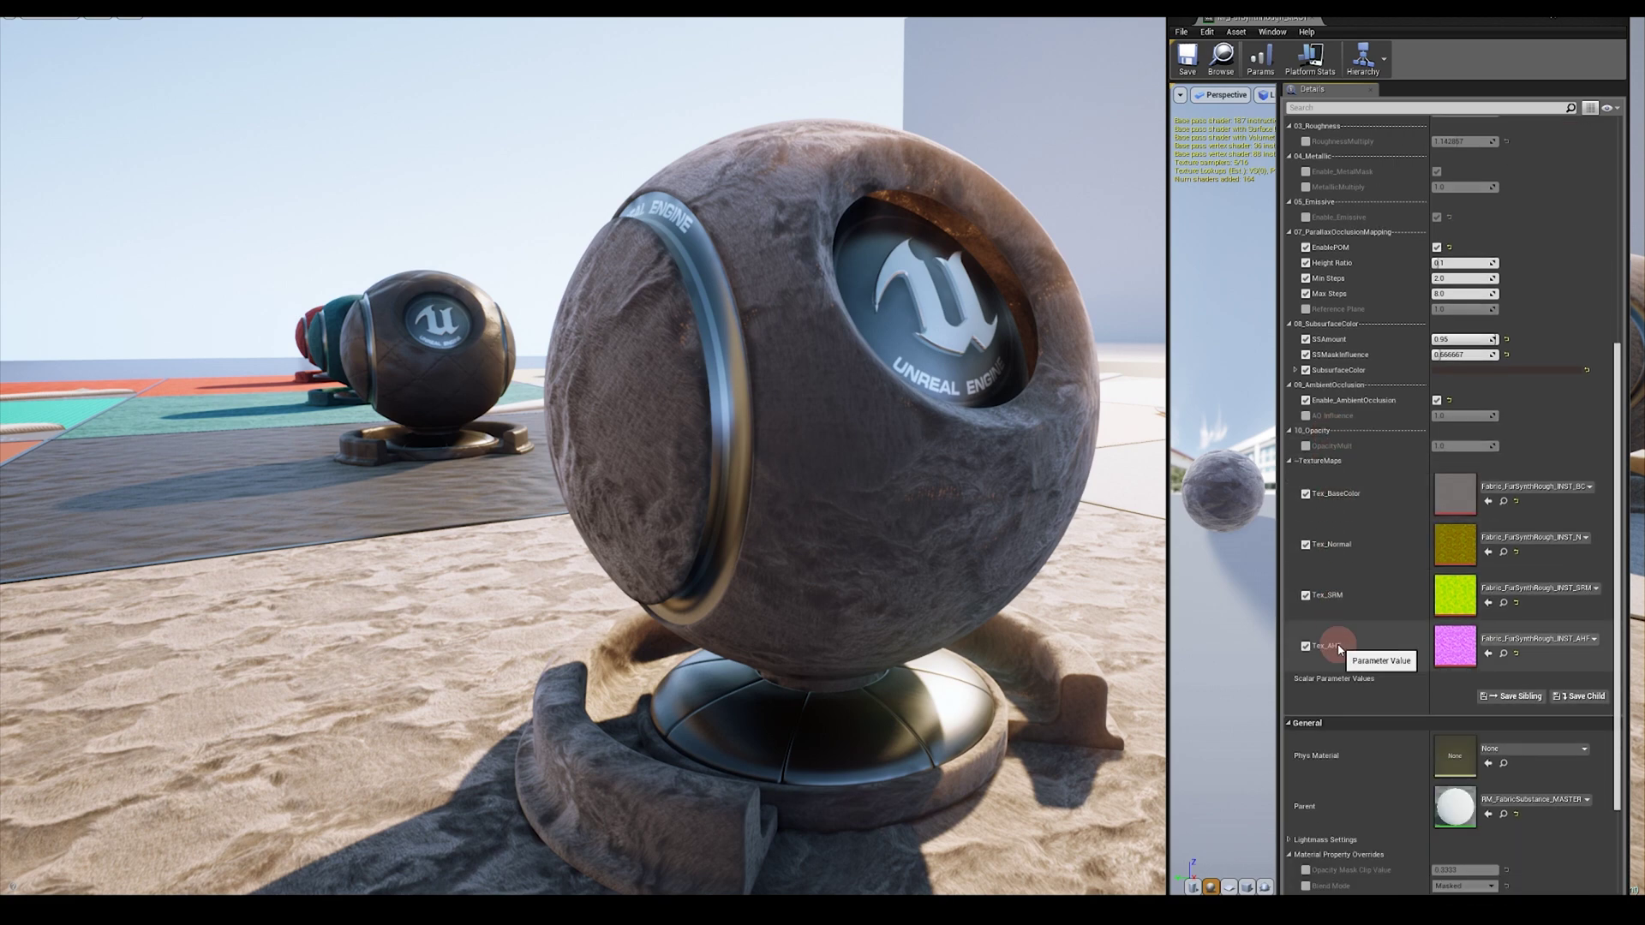
{"action": "scroll", "coordinate": [1336, 819], "scroll_direction": "down", "scroll_amount": 1}
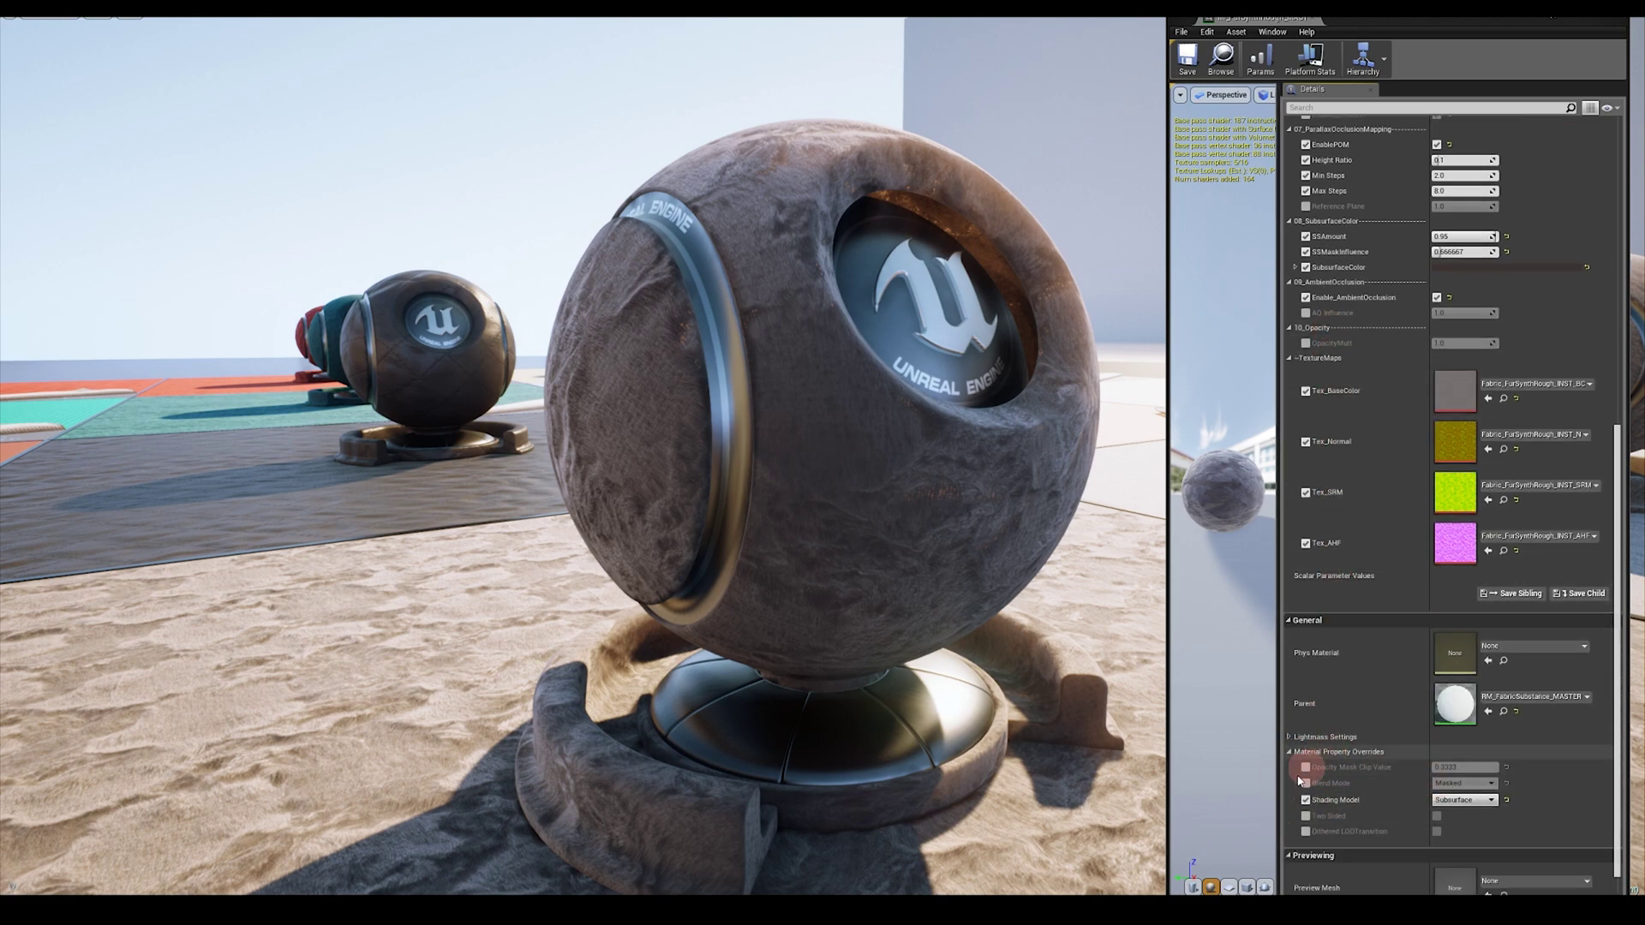
{"action": "left_click", "coordinate": [1306, 783]}
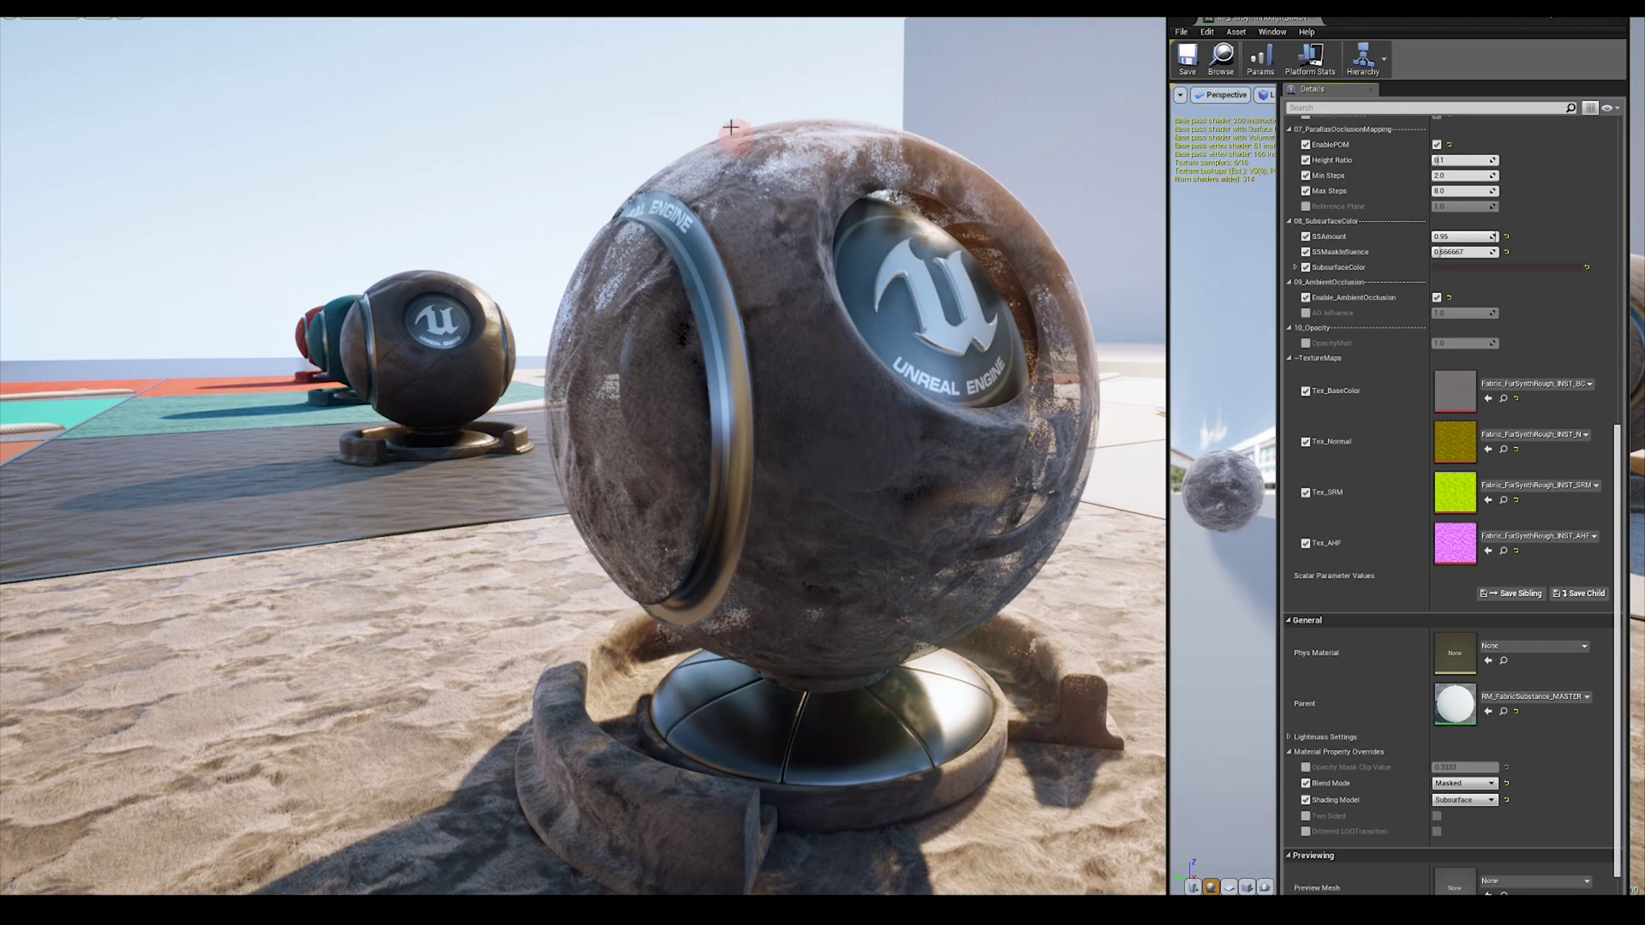
{"action": "left_click_drag", "start_coordinate": [731, 134], "coordinate": [1052, 157], "text": "alt"}
{"action": "right_click_drag", "start_coordinate": [1052, 157], "coordinate": [926, 172]}
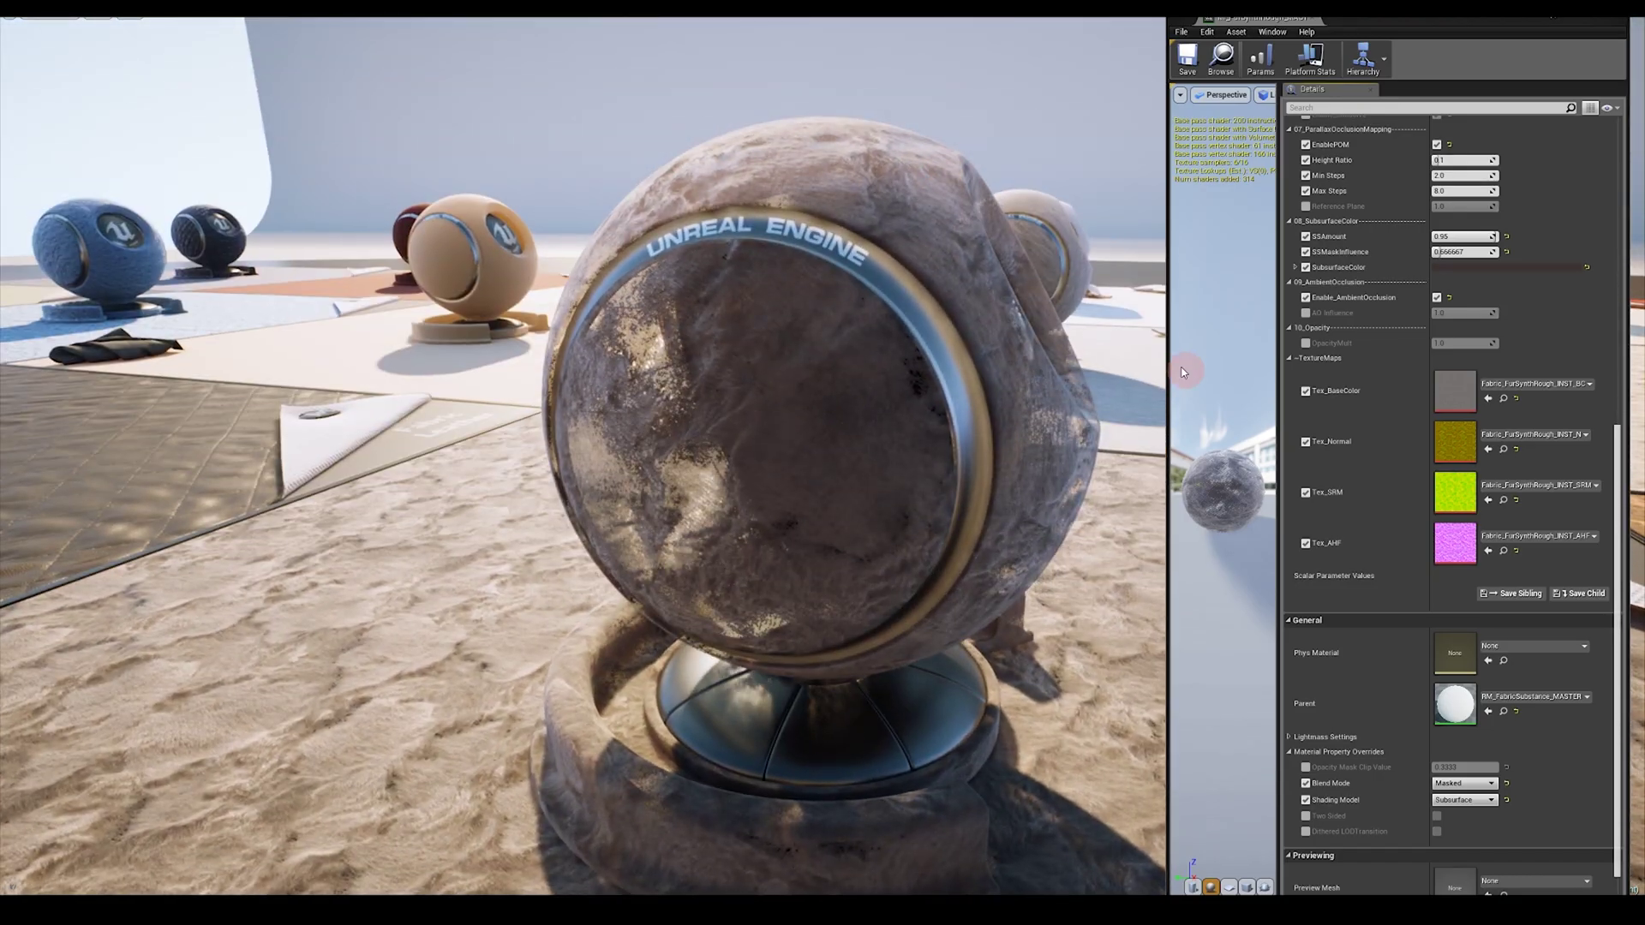
- Enable the OpacityMult override, raise it to about 1.74, and turn the opacity overrides off again
{"action": "scroll", "coordinate": [1456, 421], "scroll_direction": "up", "scroll_amount": 3}
{"action": "left_click", "coordinate": [1306, 487]}
{"action": "left_click", "coordinate": [1493, 487]}
{"action": "left_click_drag", "start_coordinate": [1494, 487], "coordinate": [1538, 489]}
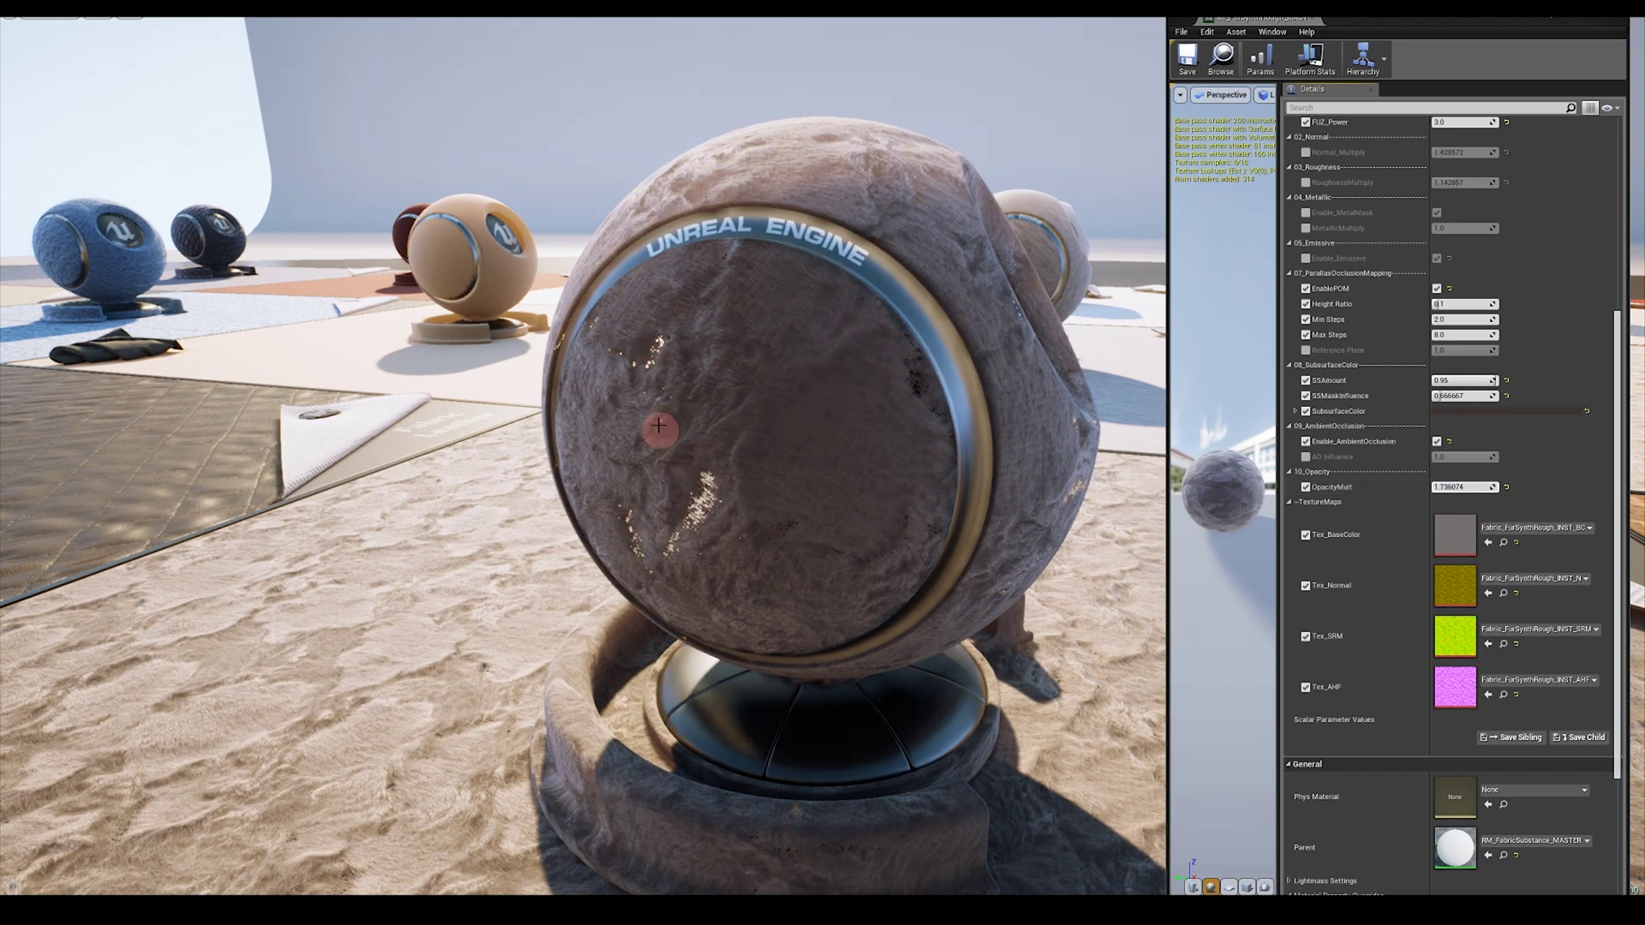
{"action": "right_click_drag", "start_coordinate": [661, 426], "coordinate": [716, 448]}
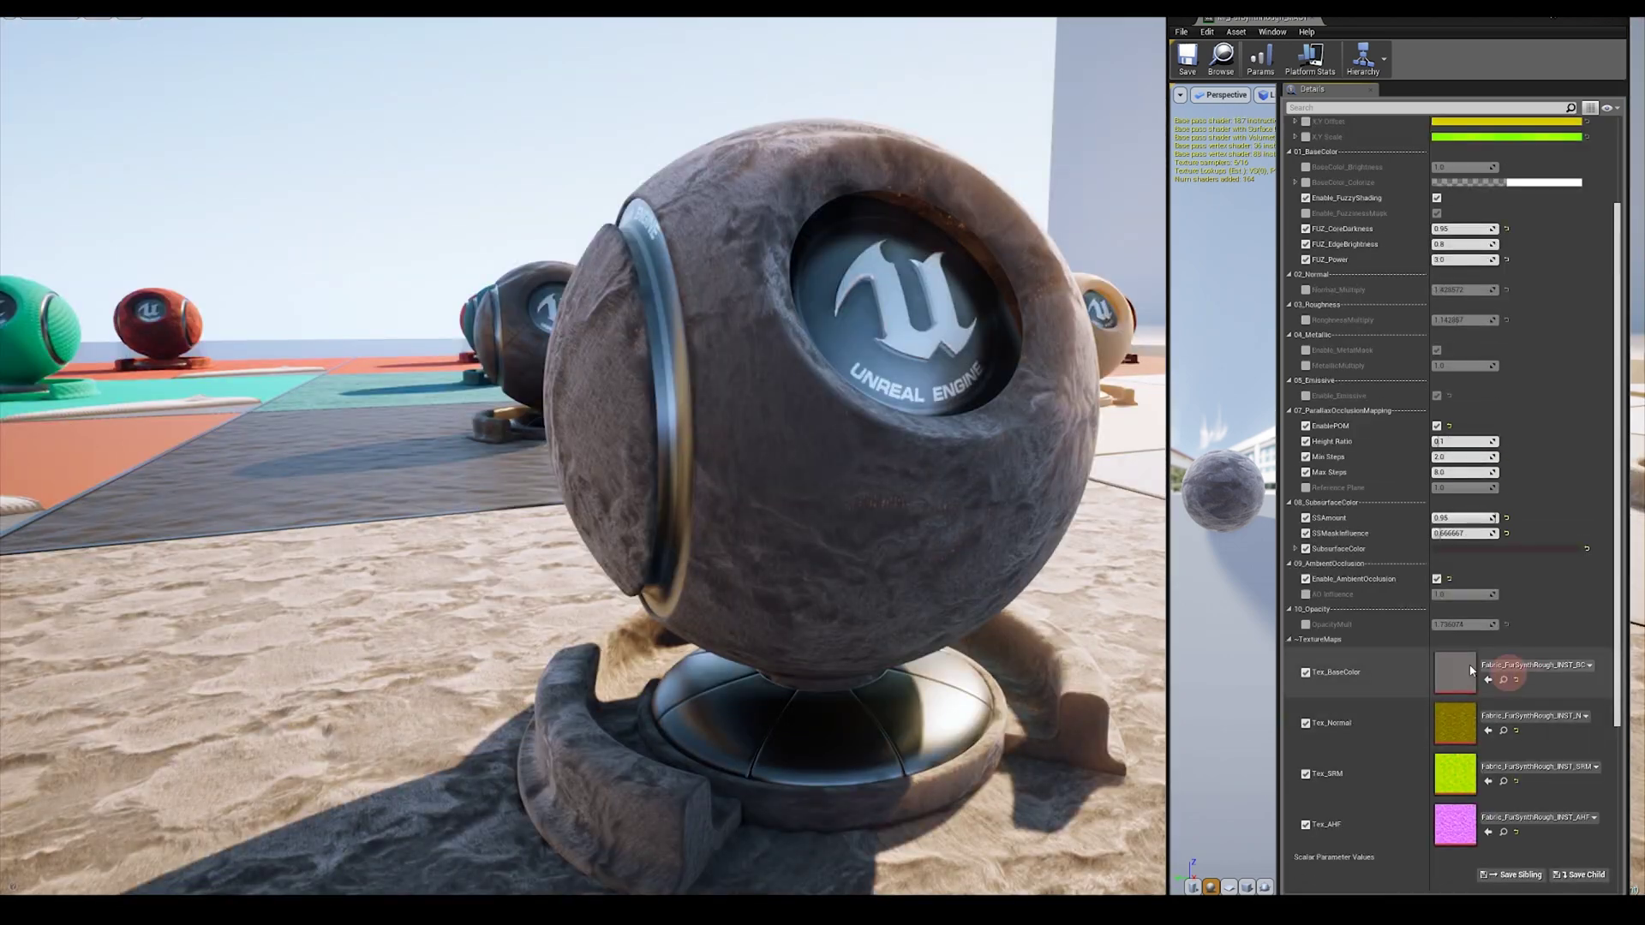
- Enable PerformanceMode in the optimisation group and widen the parameter name column to read its full label
{"action": "left_click", "coordinate": [1328, 640]}
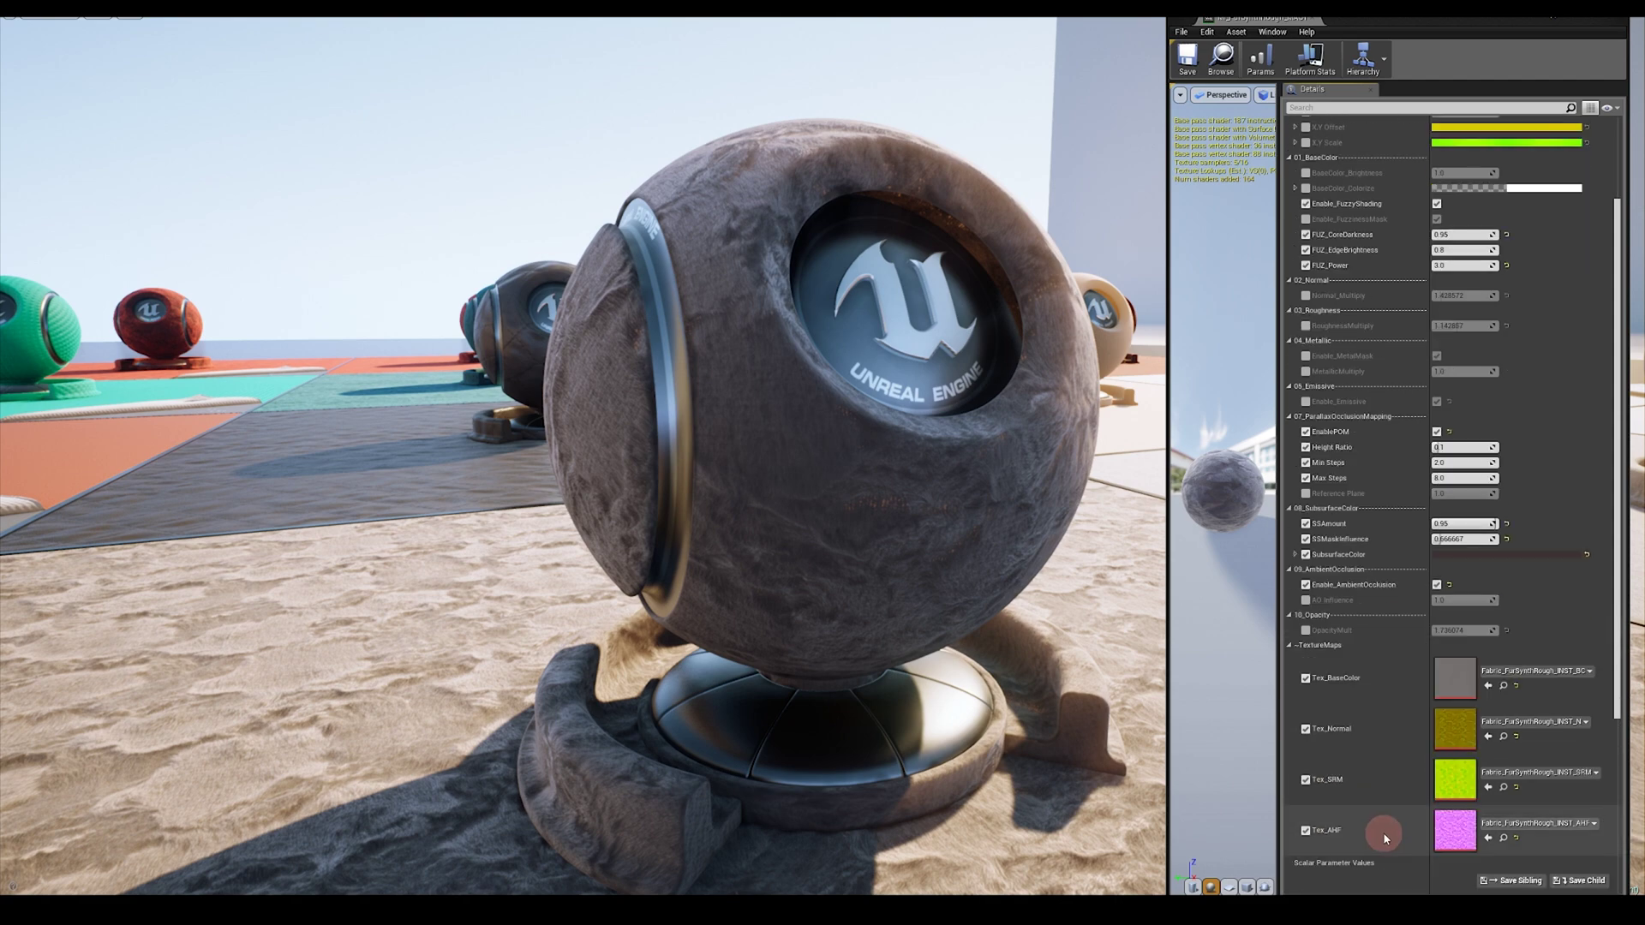
{"action": "scroll", "coordinate": [1392, 343], "scroll_direction": "up", "scroll_amount": 3}
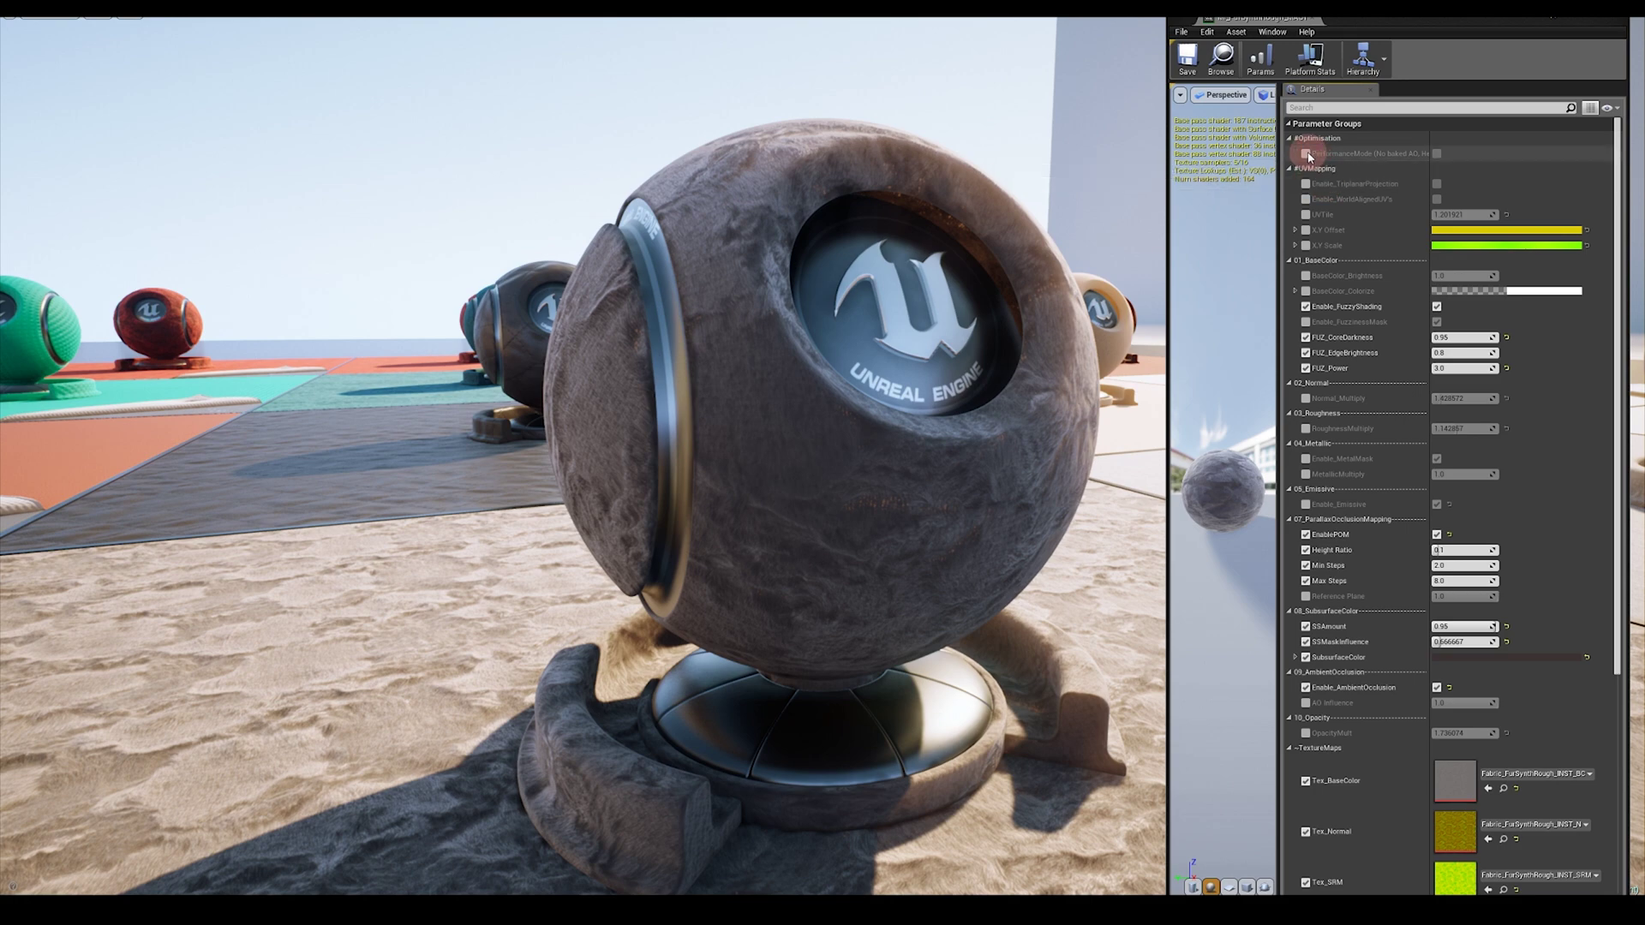
{"action": "left_click", "coordinate": [1437, 154]}
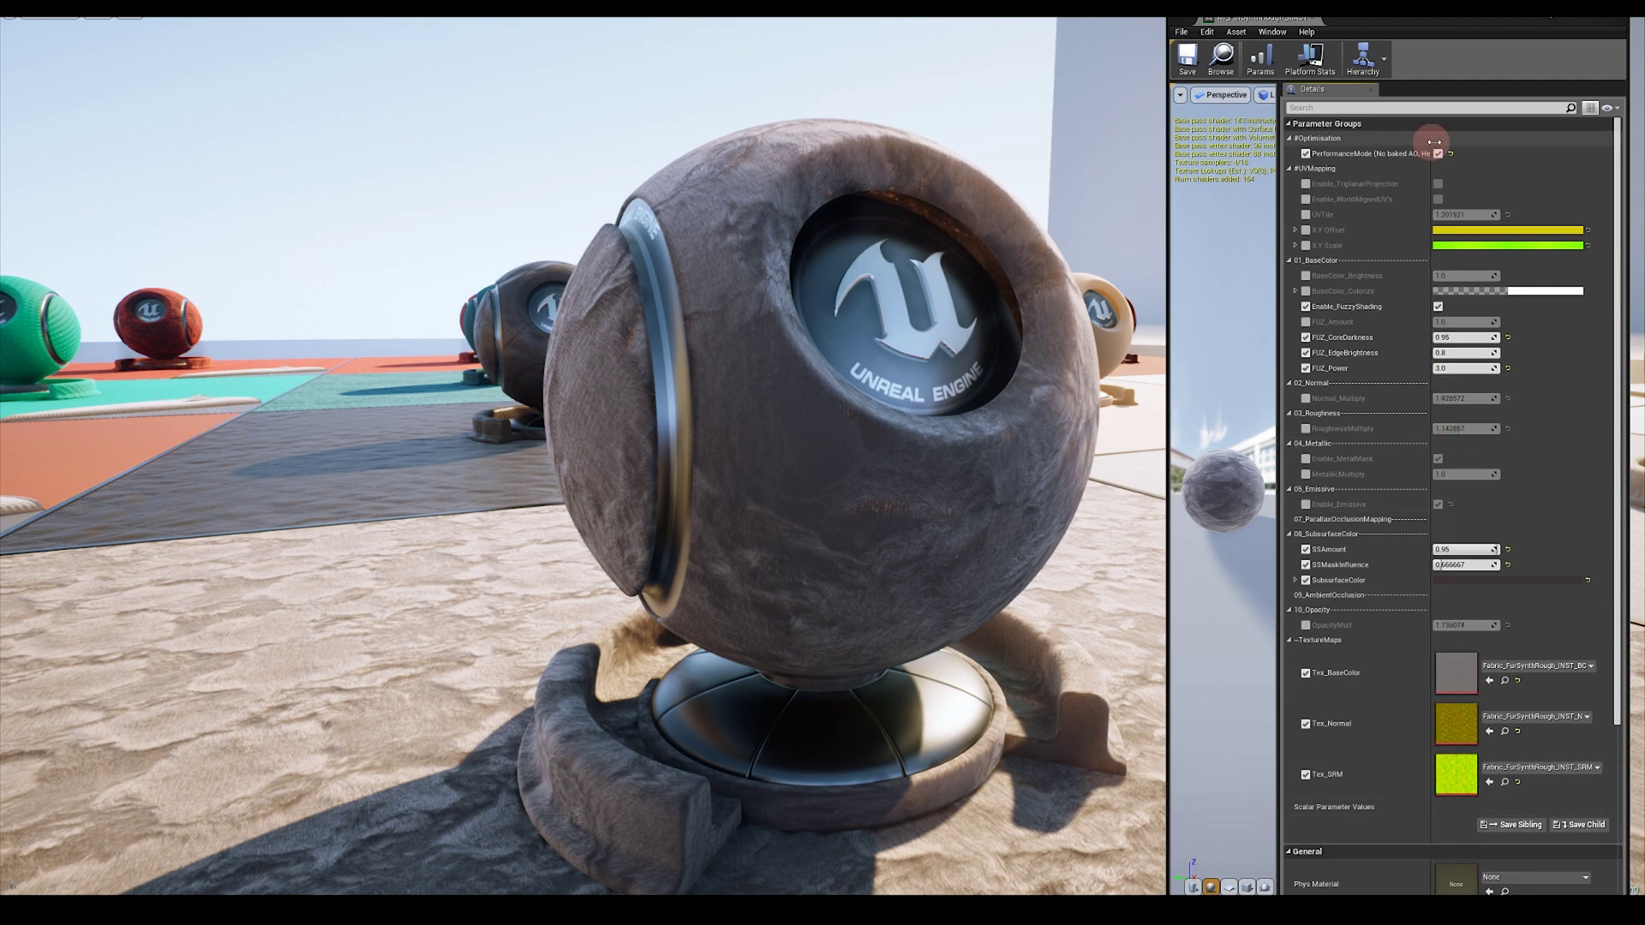
{"action": "left_click_drag", "start_coordinate": [1433, 148], "coordinate": [1517, 147]}
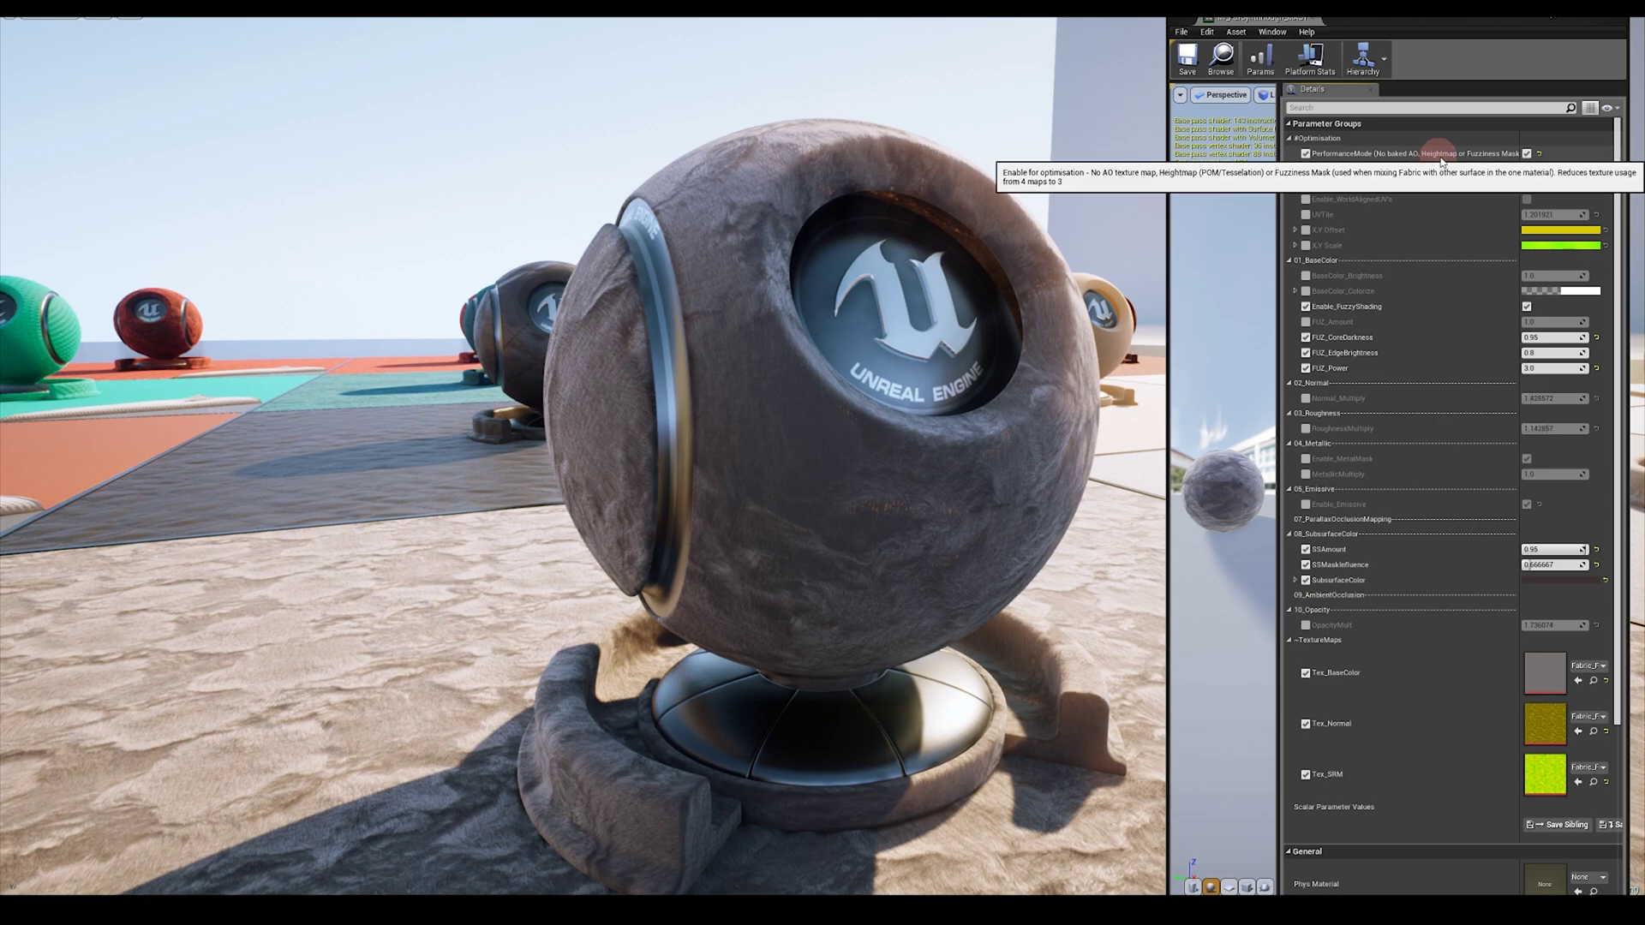
{"action": "left_click_drag", "start_coordinate": [1520, 141], "coordinate": [1453, 140]}
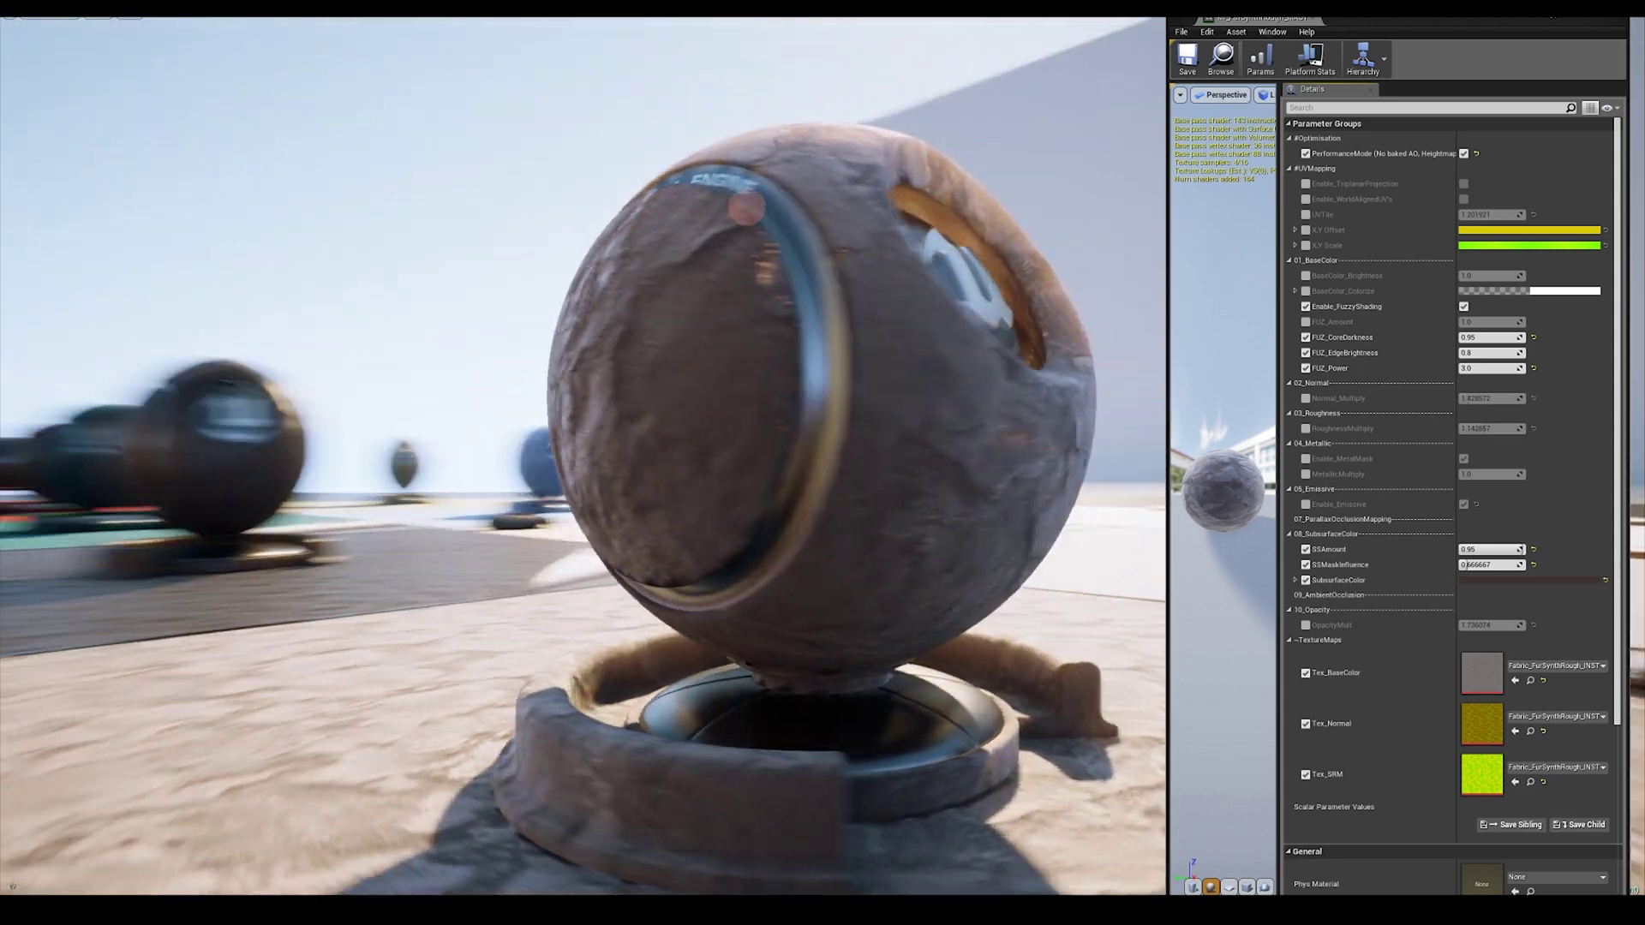
- Compare the fur ball from several angles and distances with PerformanceMode off and on, leaving it on
{"action": "mouse_move", "coordinate": [746, 208]}
{"action": "left_mouse_down", "text": "alt"}
{"action": "mouse_move", "coordinate": [669, 223]}
{"action": "mouse_move", "coordinate": [756, 239]}
{"action": "left_mouse_up", "text": "alt"}
{"action": "left_click_drag", "start_coordinate": [693, 420], "coordinate": [773, 435], "text": "alt"}
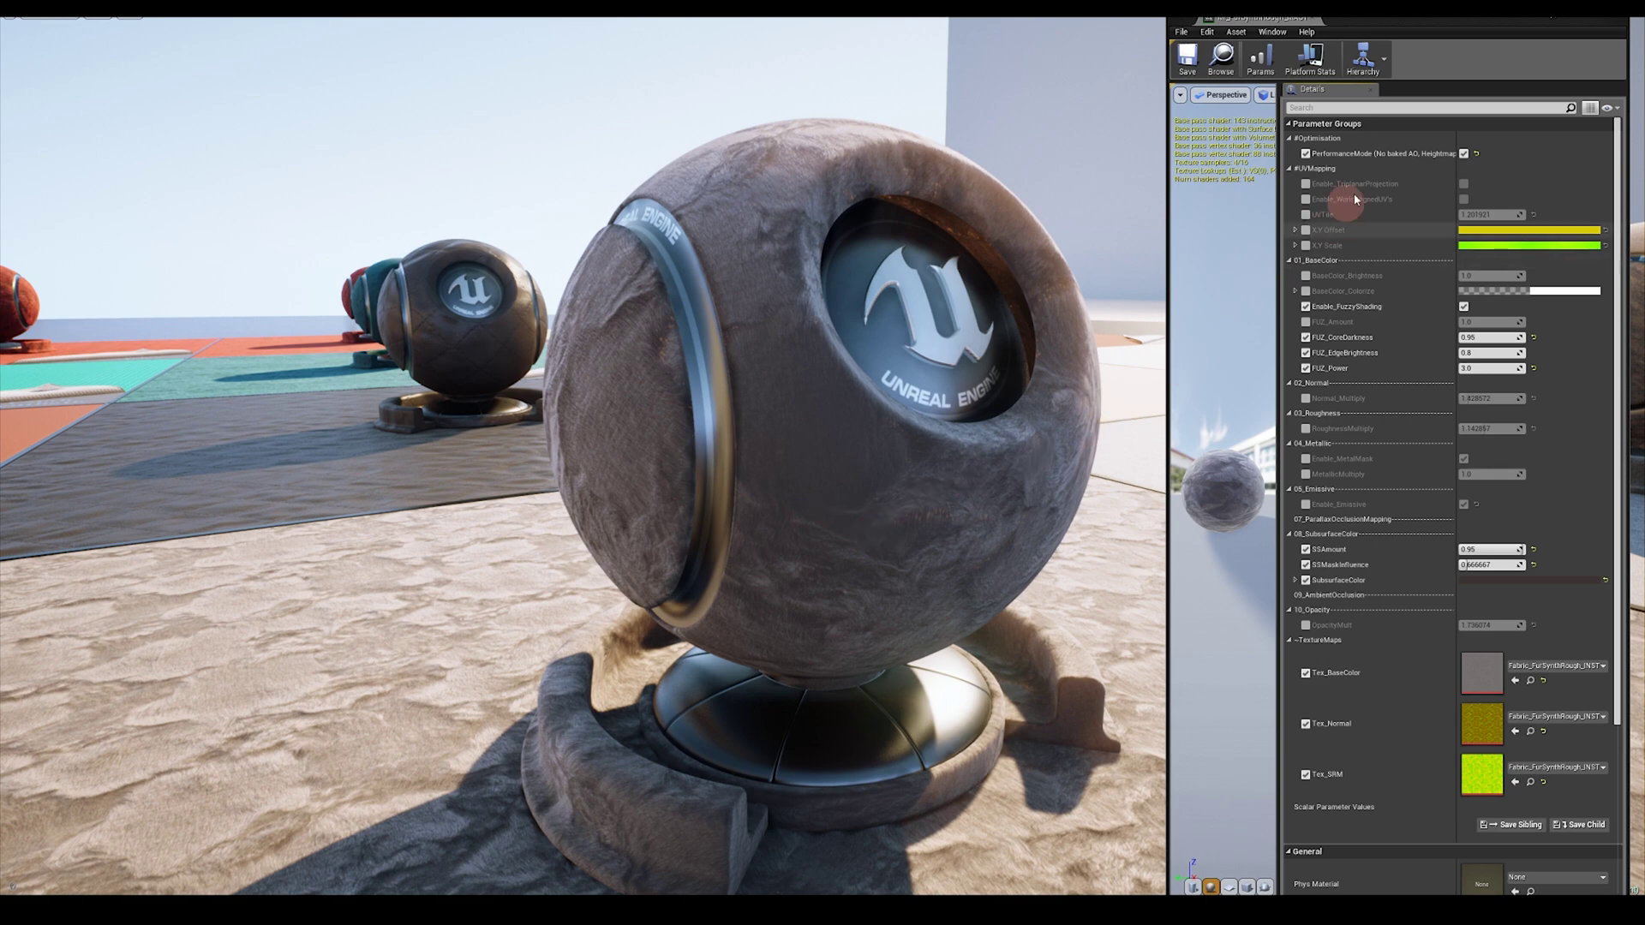
{"action": "left_click", "coordinate": [1464, 155]}
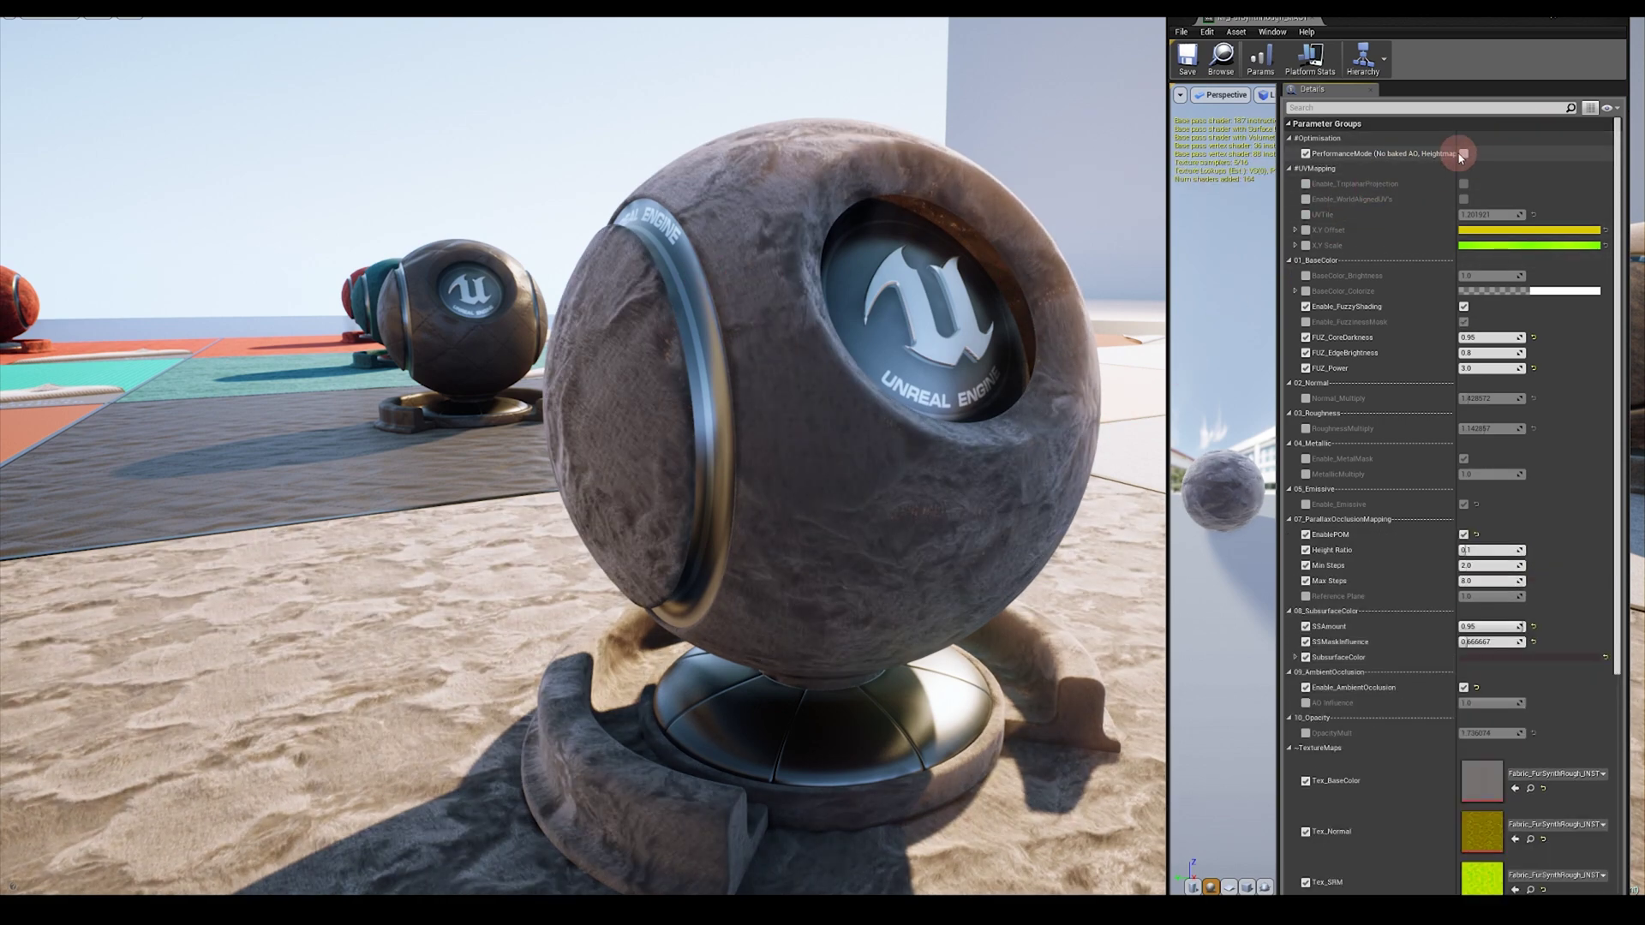
{"action": "left_click", "coordinate": [1464, 155]}
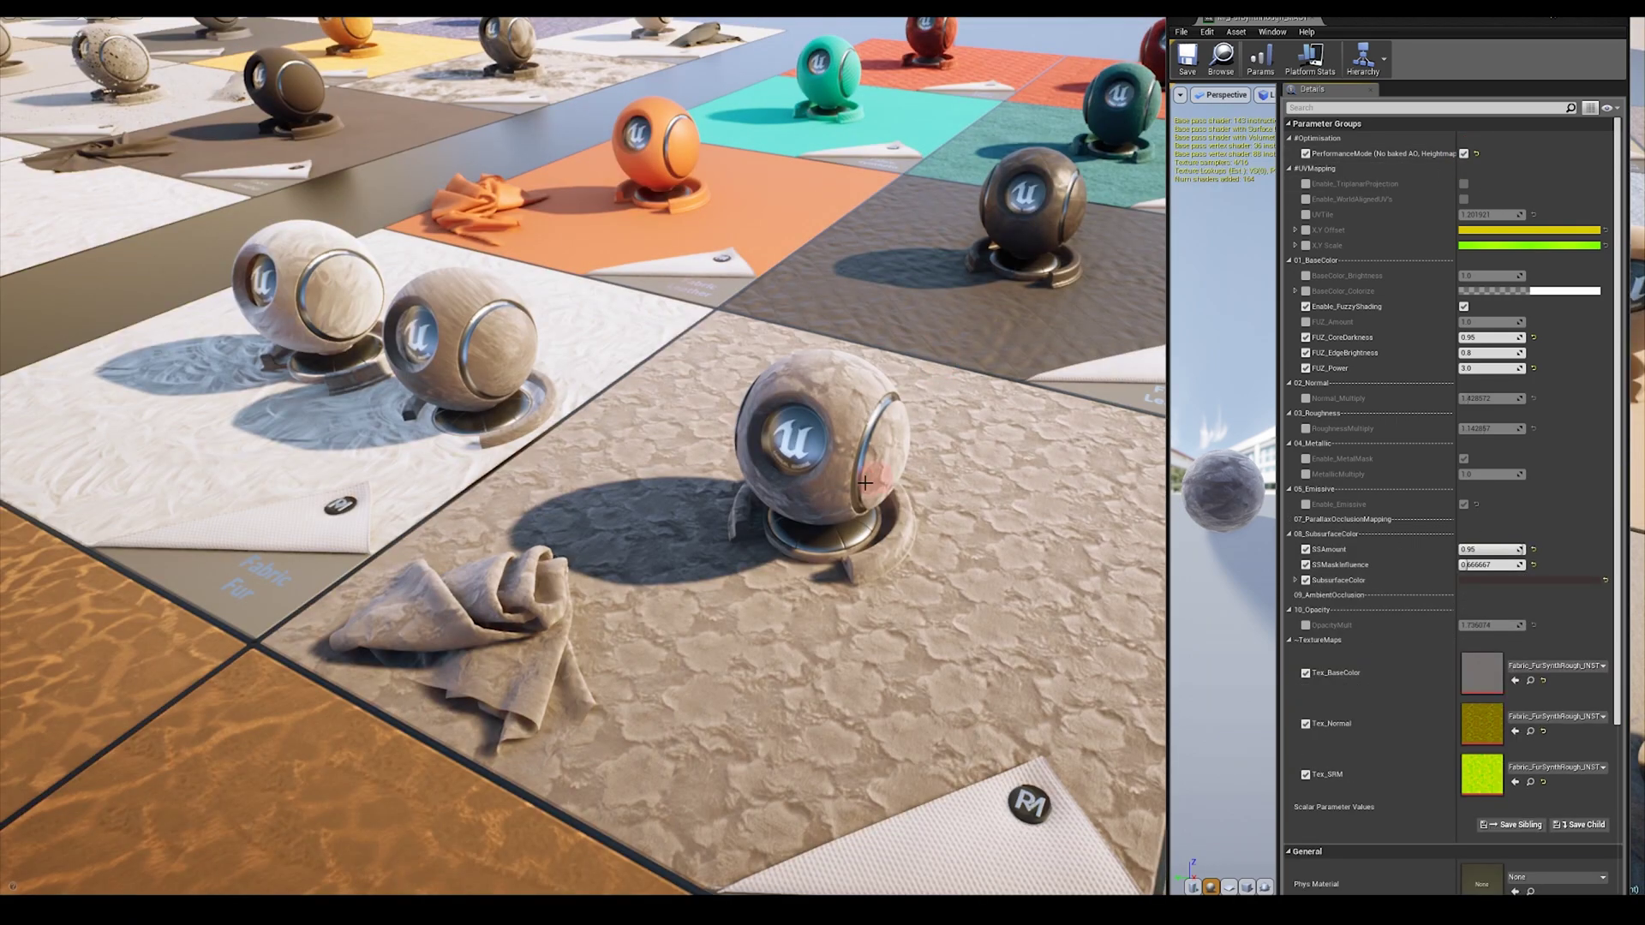
{"action": "left_click_drag", "start_coordinate": [787, 450], "coordinate": [931, 414], "text": "alt"}
{"action": "scroll", "coordinate": [931, 415], "scroll_direction": "up", "scroll_amount": 3}
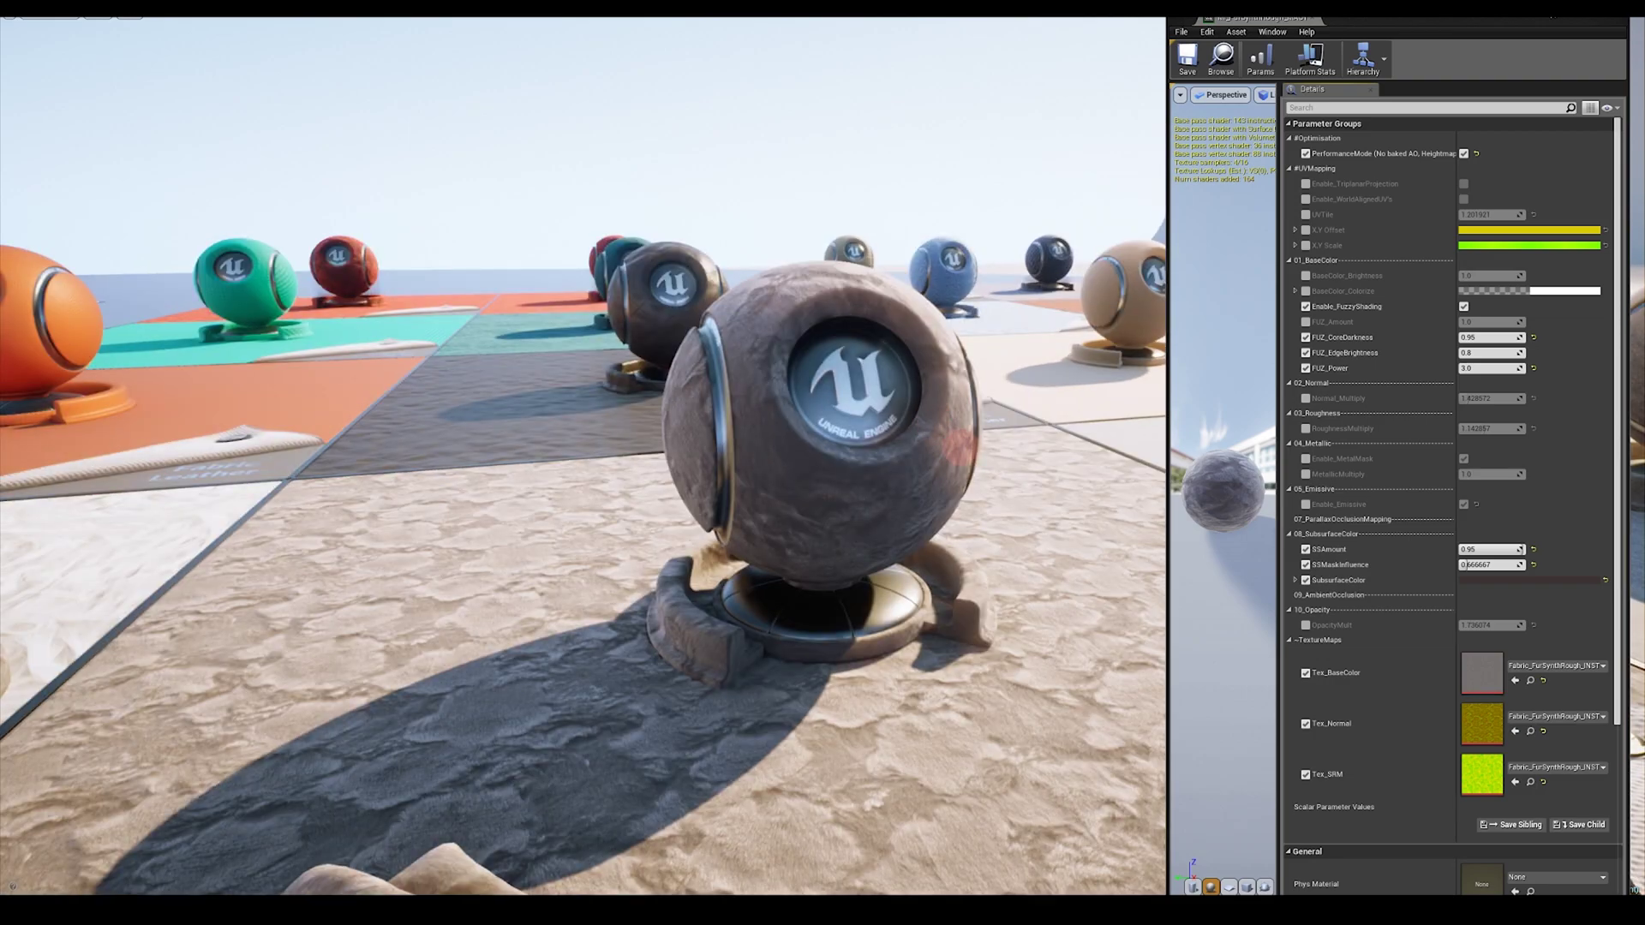